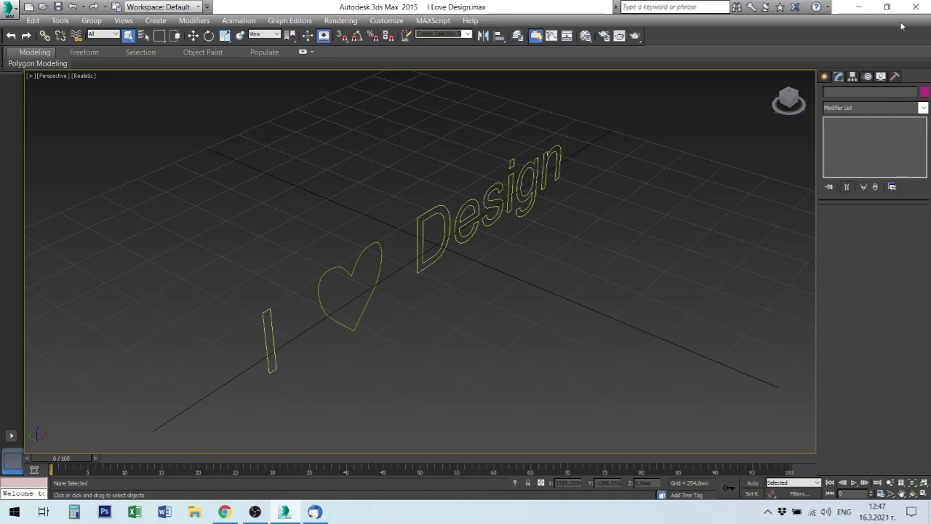
Switch the Command panel to the Create tab with Shapes > Splines shown
left_click(826, 77)
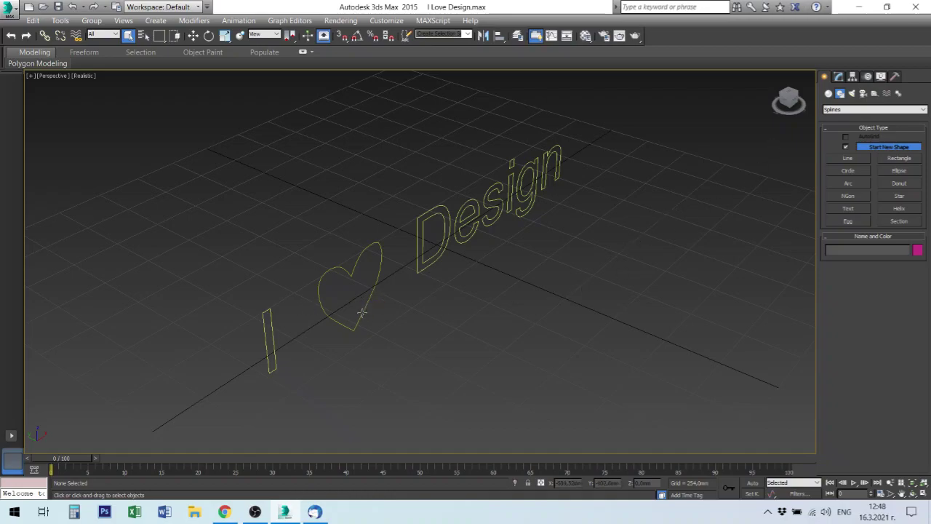
Select the heart spline Line002 and open the Modifier List on the Modify tab
left_click(361, 312)
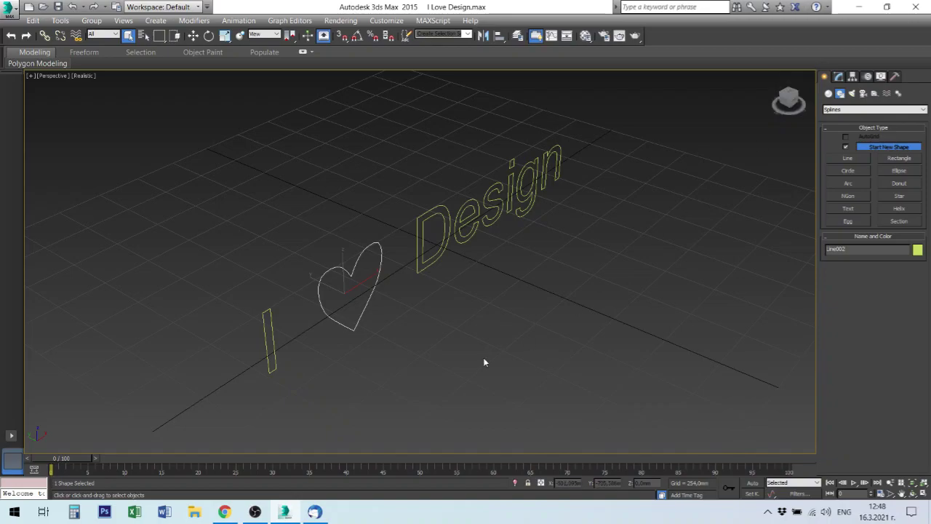
left_click(839, 77)
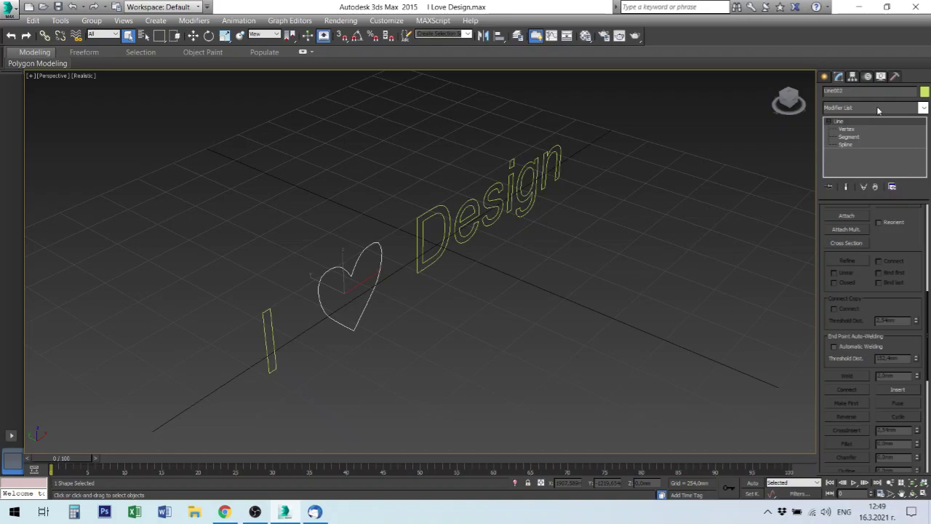
left_click(924, 107)
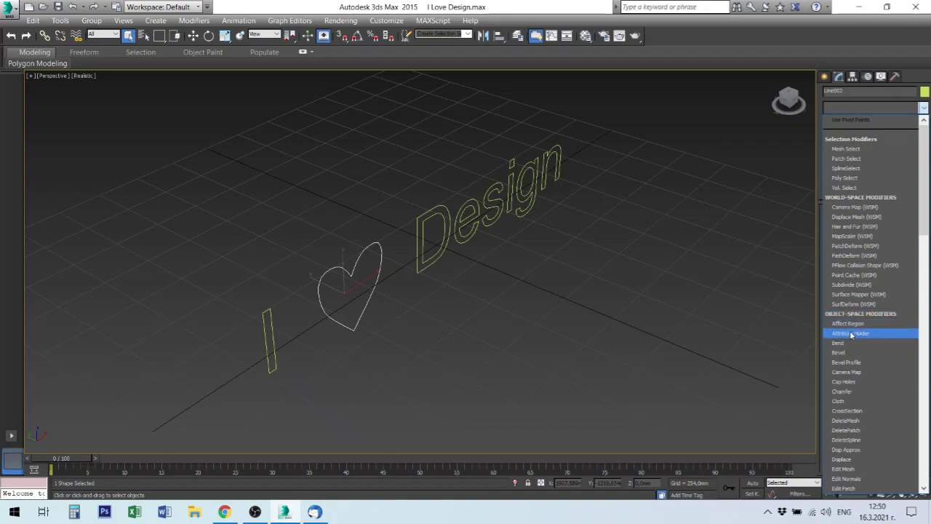
Apply an Extrude modifier to the heart and set its Amount to 50 mm
scroll(859, 349, "down", 2)
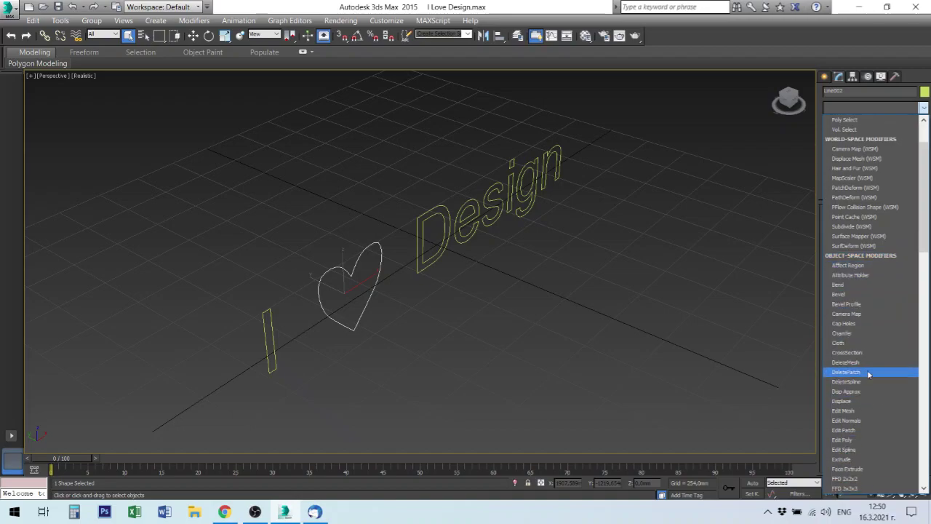
scroll(872, 393, "down", 1)
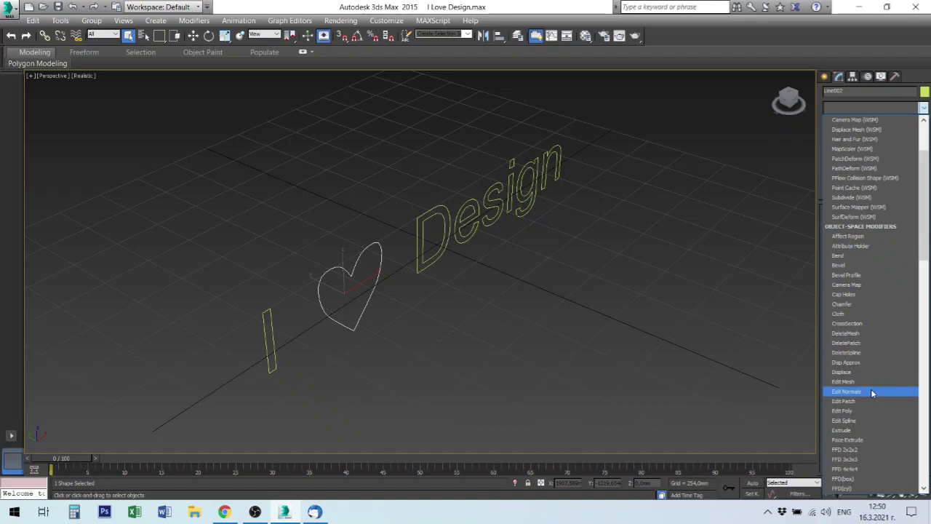
left_click(875, 432)
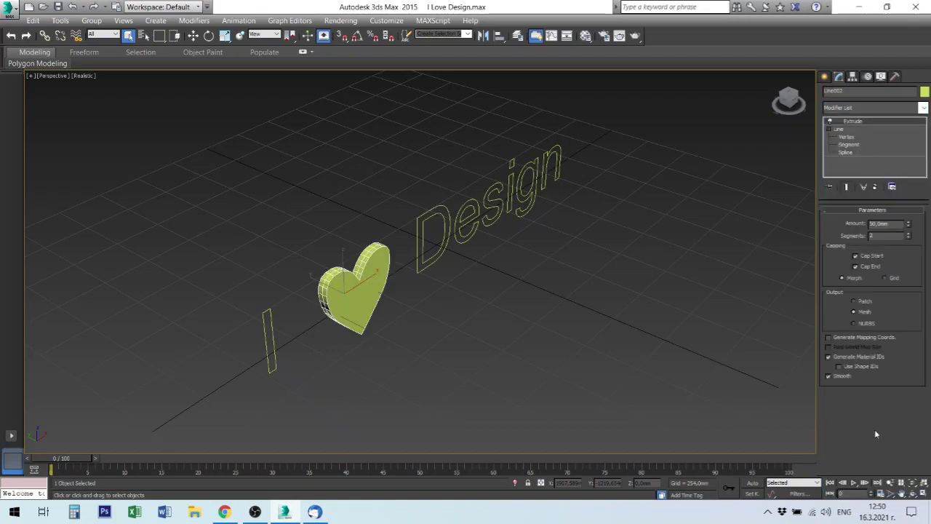
double_click(883, 223)
type("5")
key("Return")
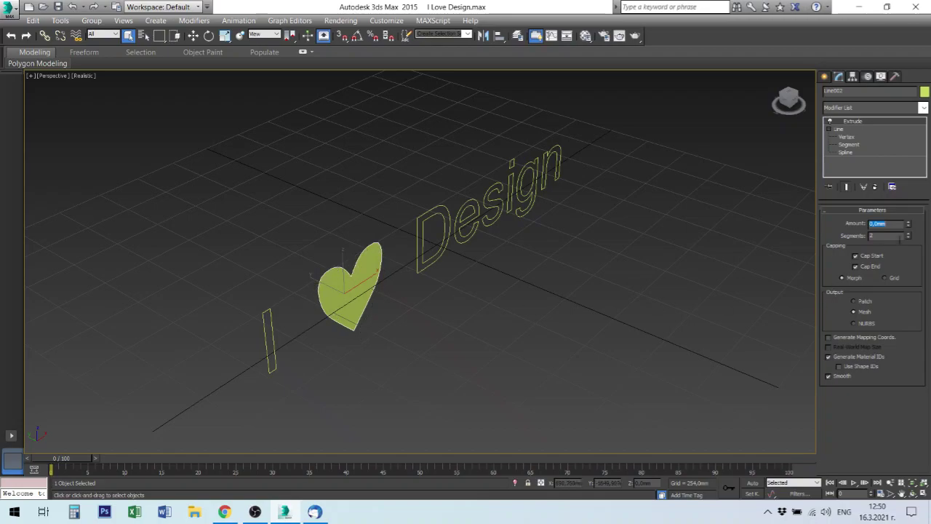
type("50")
key("Return")
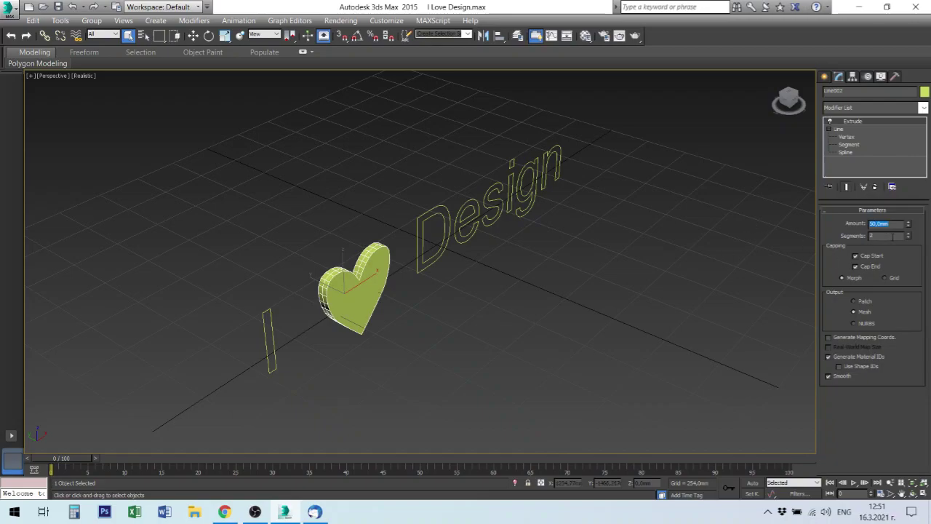
key("Tab")
left_click(908, 234)
left_click(908, 235)
left_click(909, 238)
left_click(909, 239)
left_click(908, 237)
left_click(856, 267)
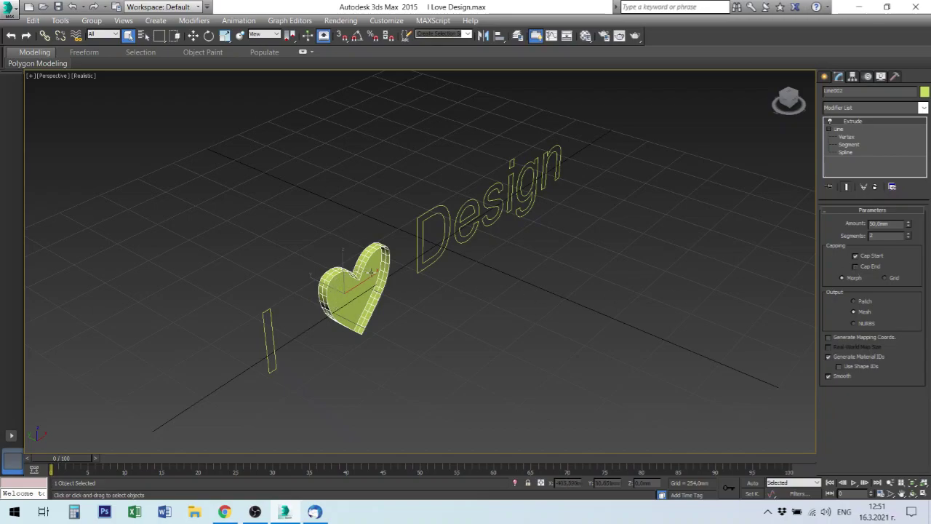
left_click(857, 257)
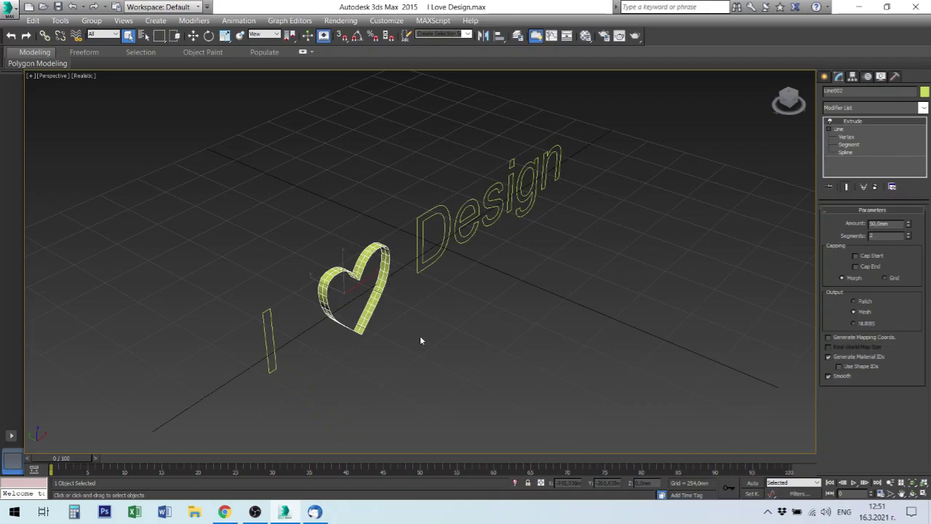
left_click(855, 257)
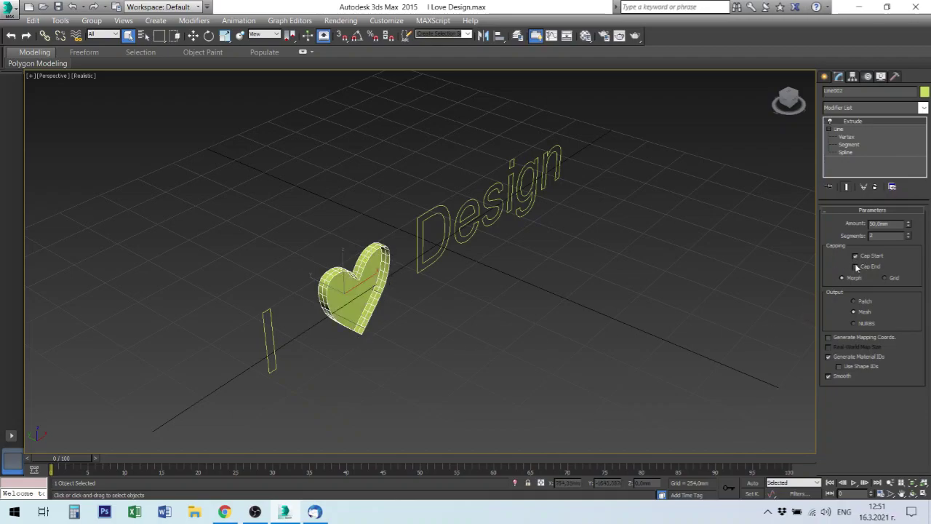
left_click(857, 267)
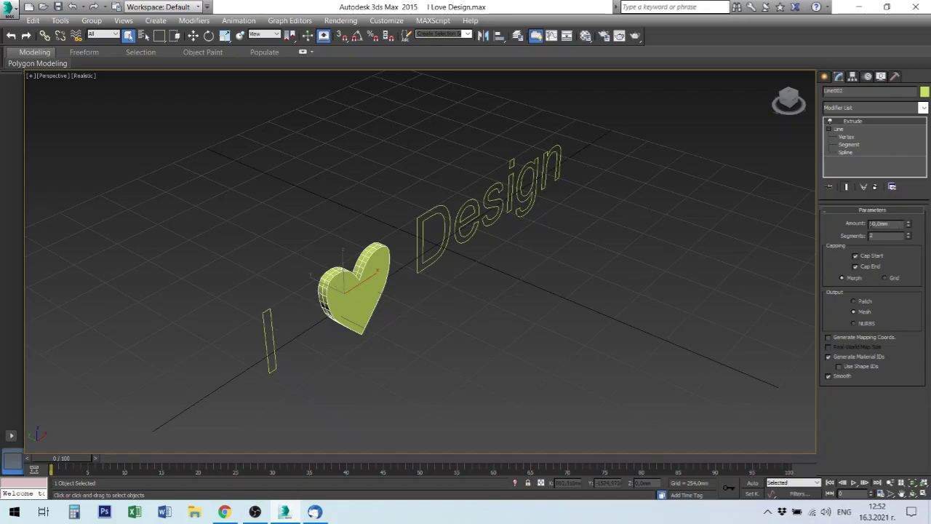
key("Return")
mouse_move(398, 327)
middle_mouse_down("alt")
mouse_move(439, 323)
mouse_move(437, 313)
middle_mouse_up("alt")
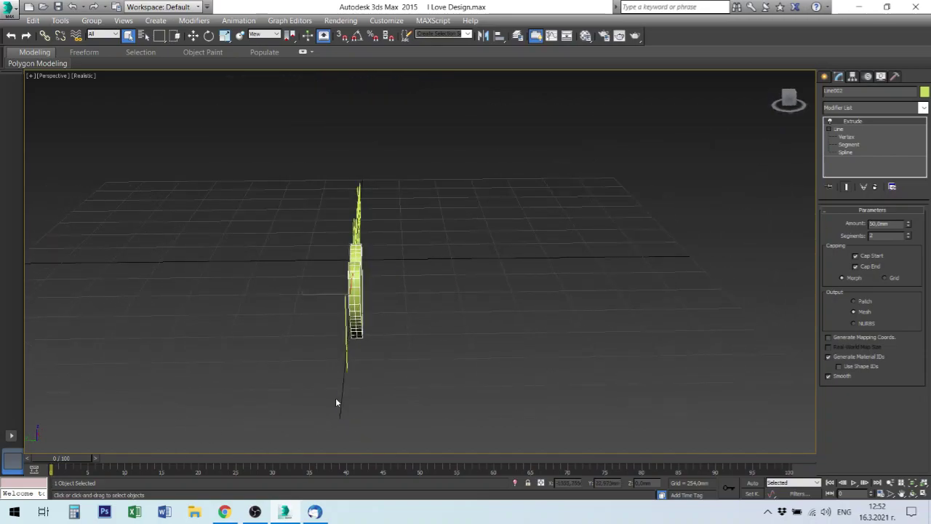
mouse_move(399, 398)
middle_mouse_down("alt")
mouse_move(386, 393)
mouse_move(370, 406)
middle_mouse_up("alt")
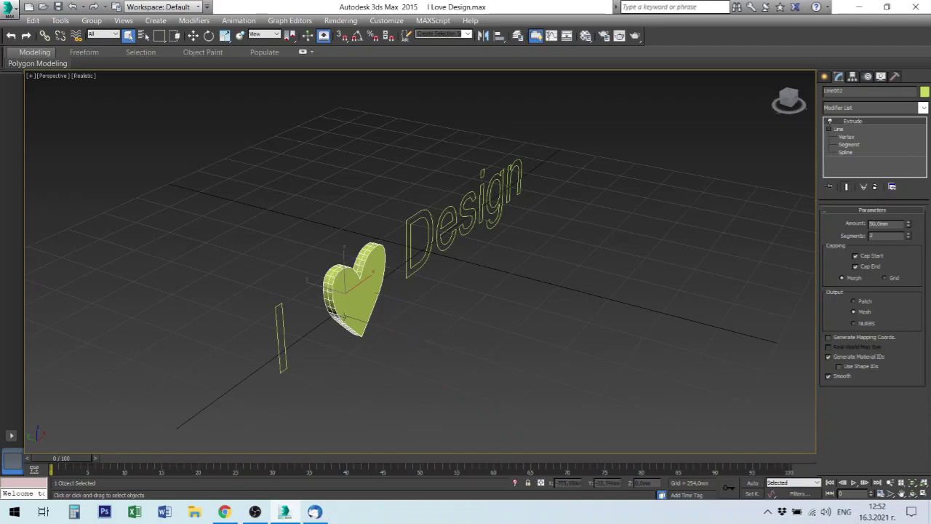
mouse_move(460, 336)
middle_mouse_down("alt")
mouse_move(403, 354)
mouse_move(430, 374)
mouse_move(433, 362)
middle_mouse_up("alt")
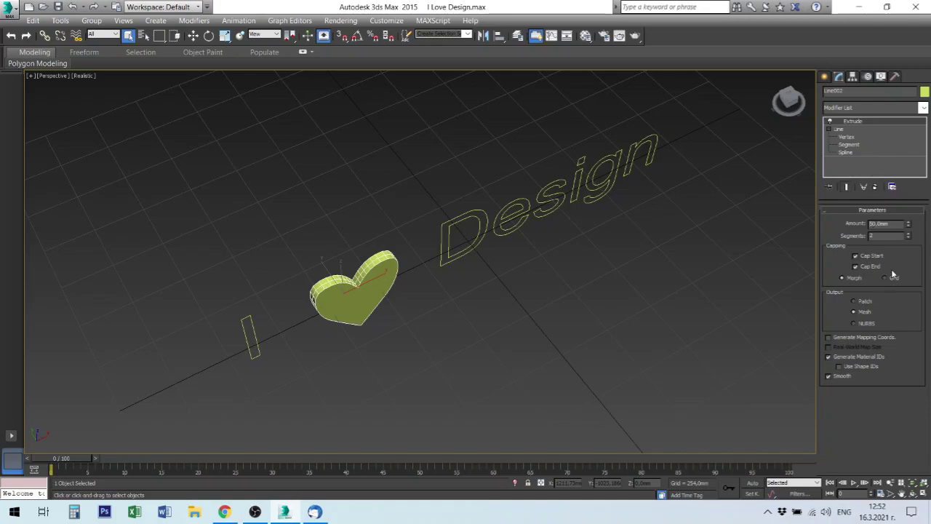
type("-50")
key("Return")
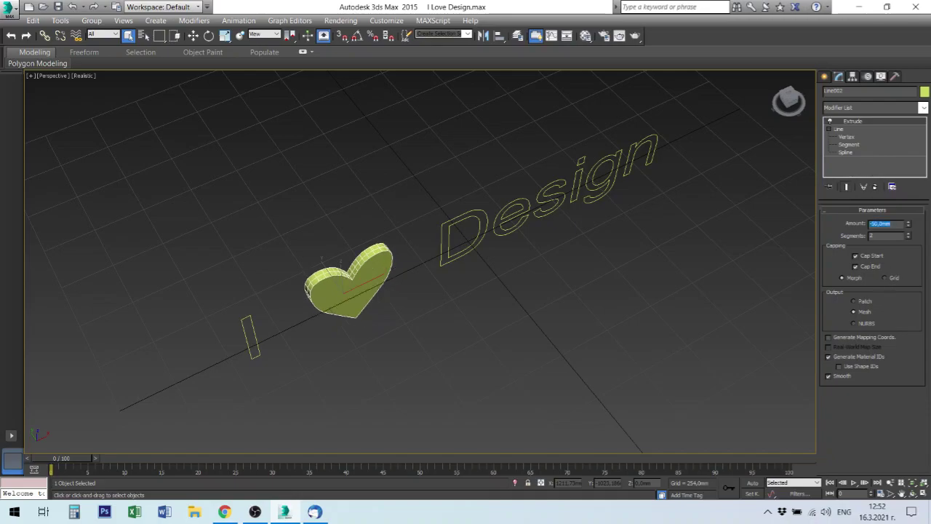
mouse_move(390, 311)
middle_mouse_down("alt")
mouse_move(443, 277)
mouse_move(416, 281)
mouse_move(387, 304)
mouse_move(371, 295)
middle_mouse_up("alt")
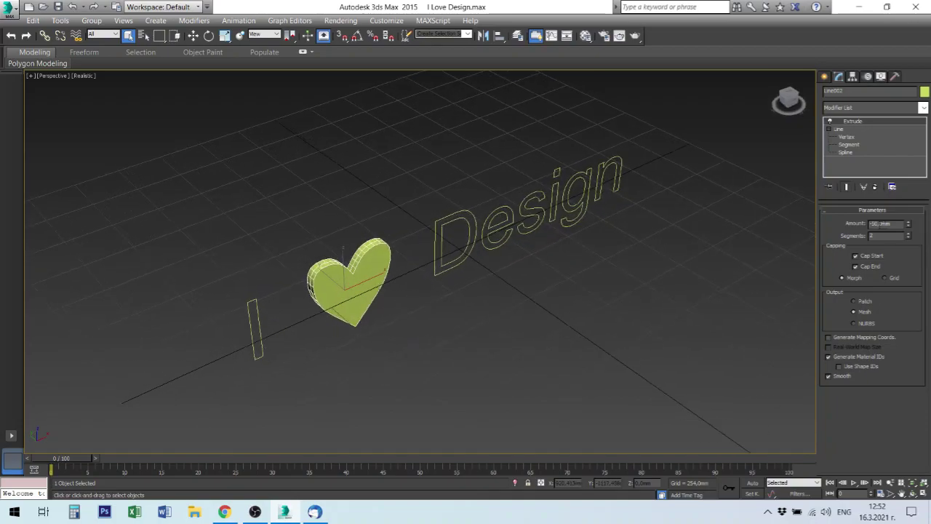
type("50")
key("Return")
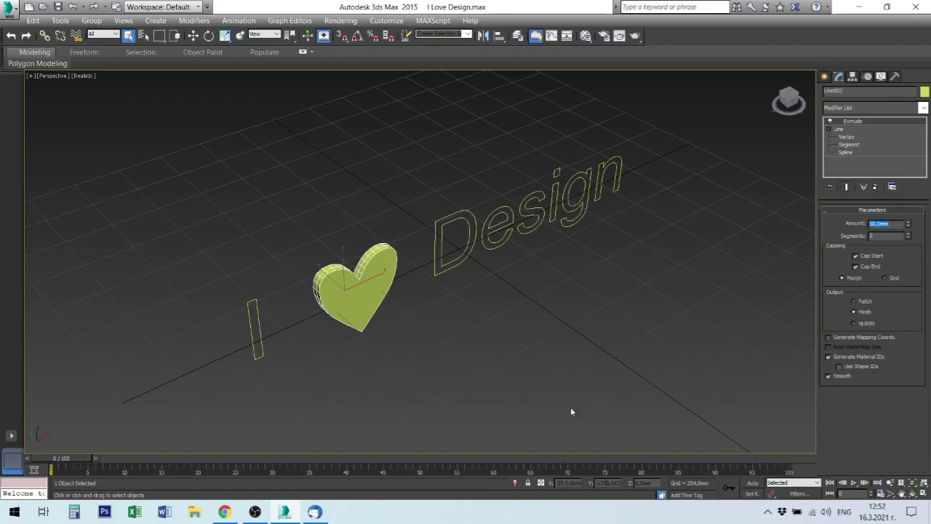
left_click(449, 333)
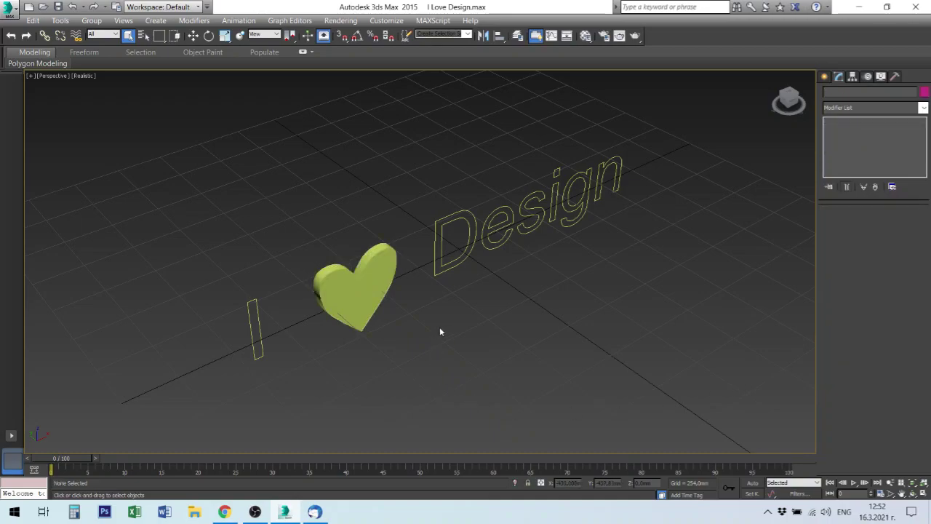
left_click(357, 283)
left_click(487, 339)
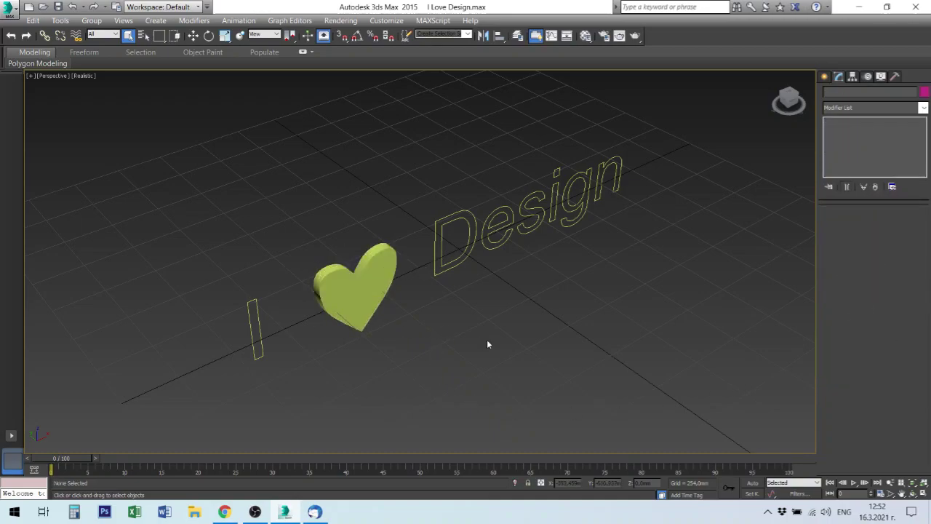
left_click(377, 293)
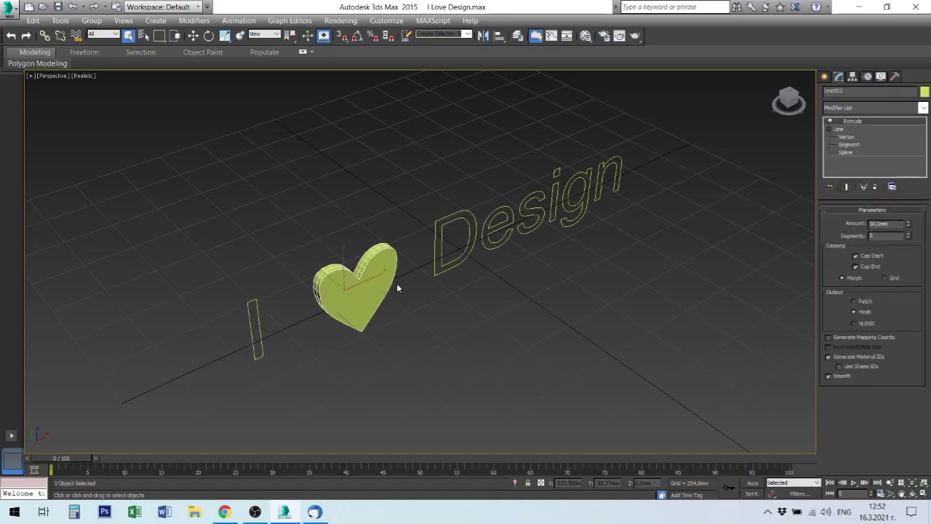
Add a Chamfer modifier on top of the extruded heart and zoom in on it
left_click(924, 108)
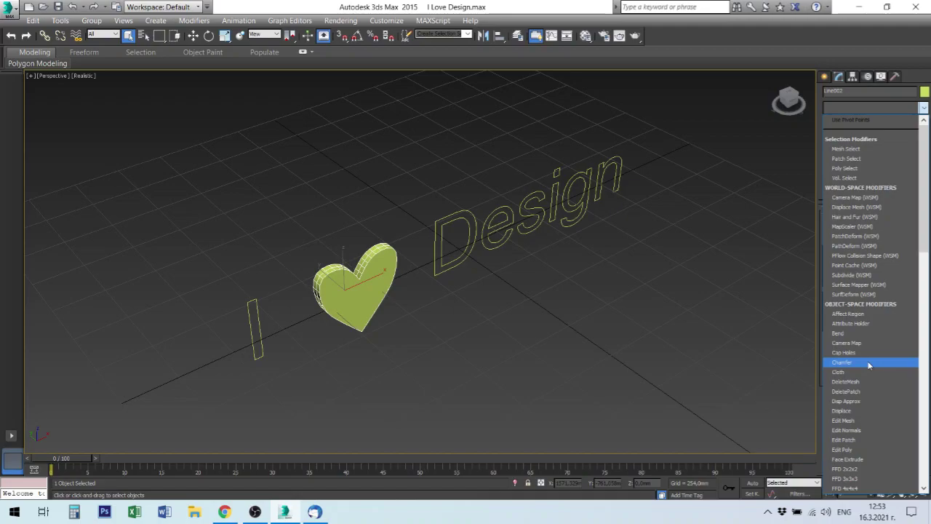
left_click(869, 362)
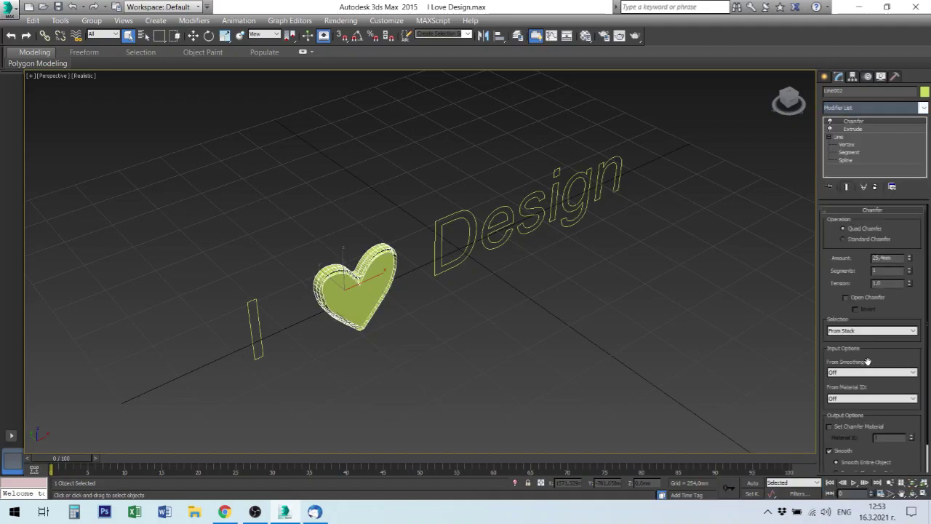
key("z")
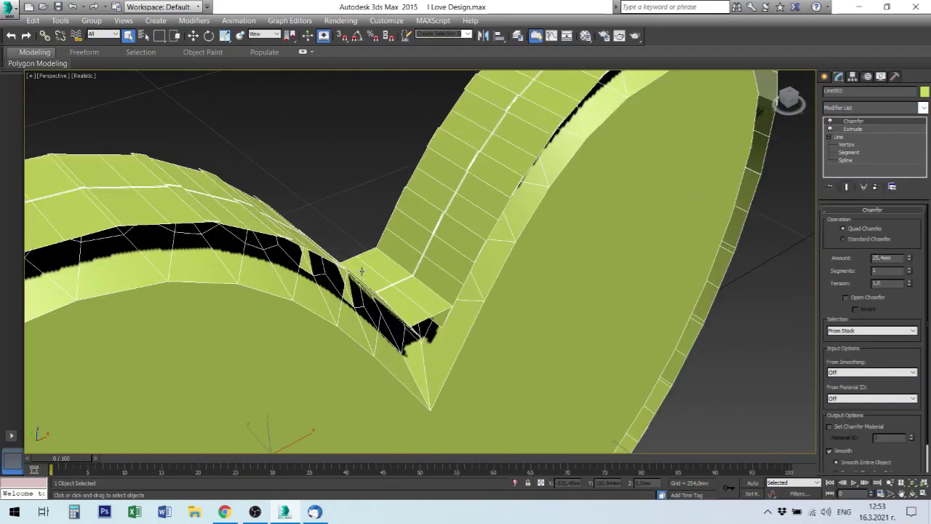
scroll(440, 290, "up", 2)
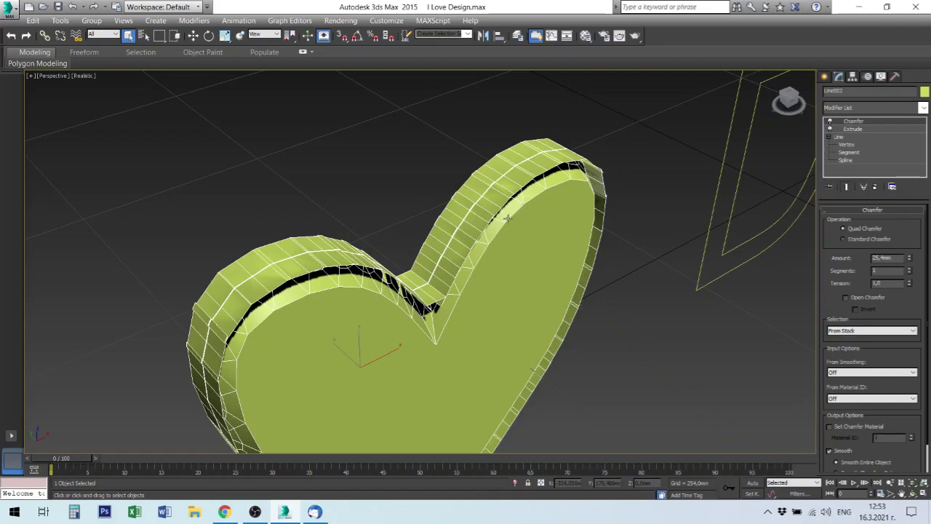
scroll(519, 215, "down", 5)
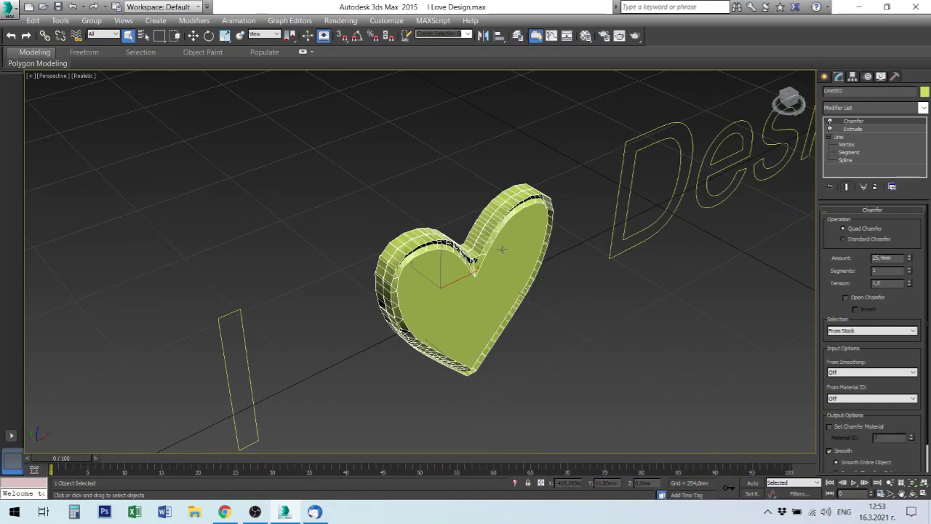
scroll(547, 224, "down", 4)
scroll(547, 224, "up", 2)
scroll(547, 224, "up", 2)
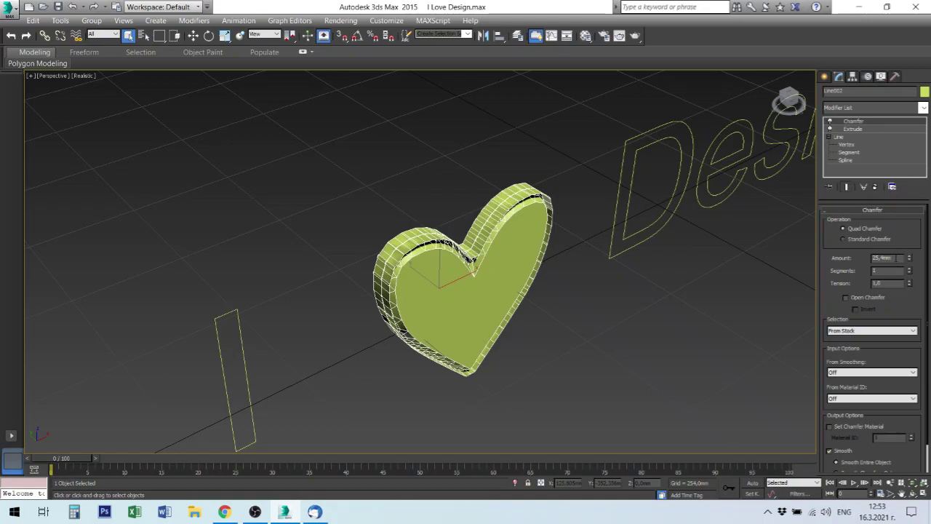
Set the chamfer Amount to 10 mm
left_click_drag(898, 258, 826, 258)
type("10")
key("Return")
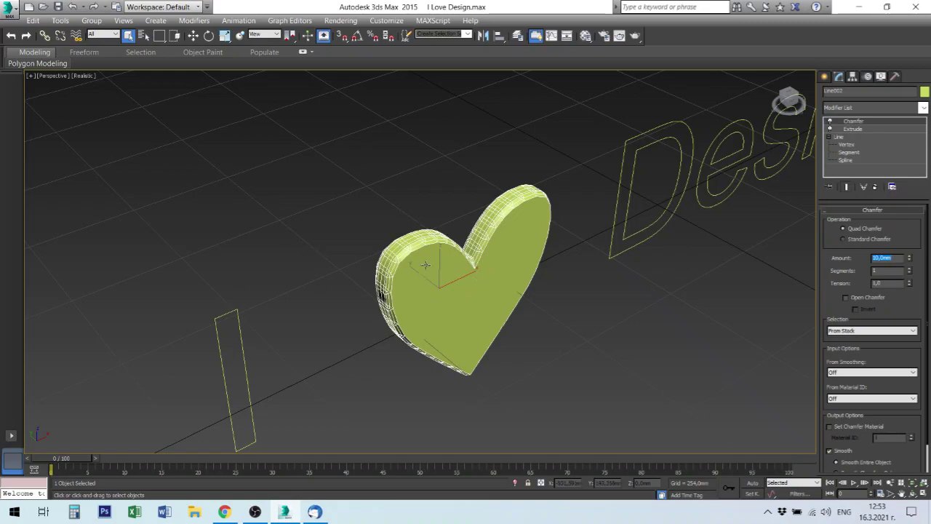
scroll(425, 269, "up", 4)
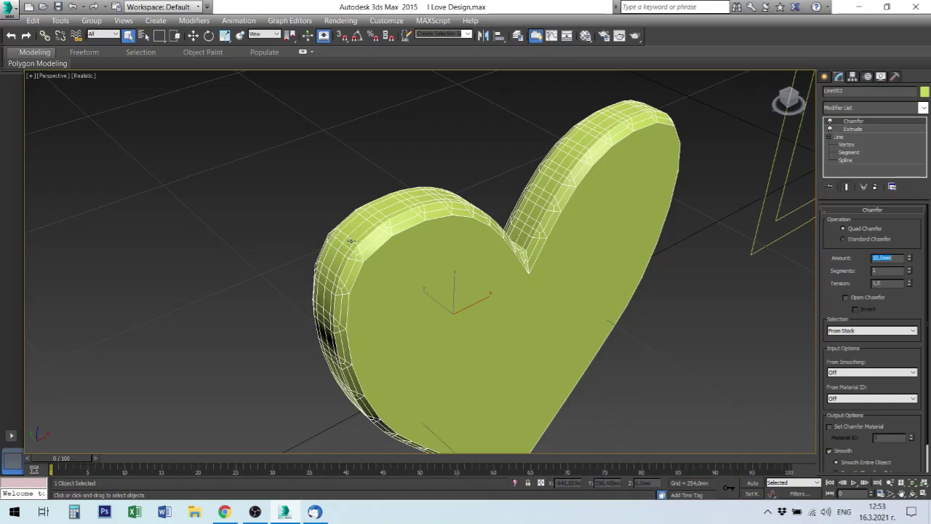
Set the chamfer's From Smoothing input to Smoothed Edges, then to Unsmoothed Edges
left_click(866, 375)
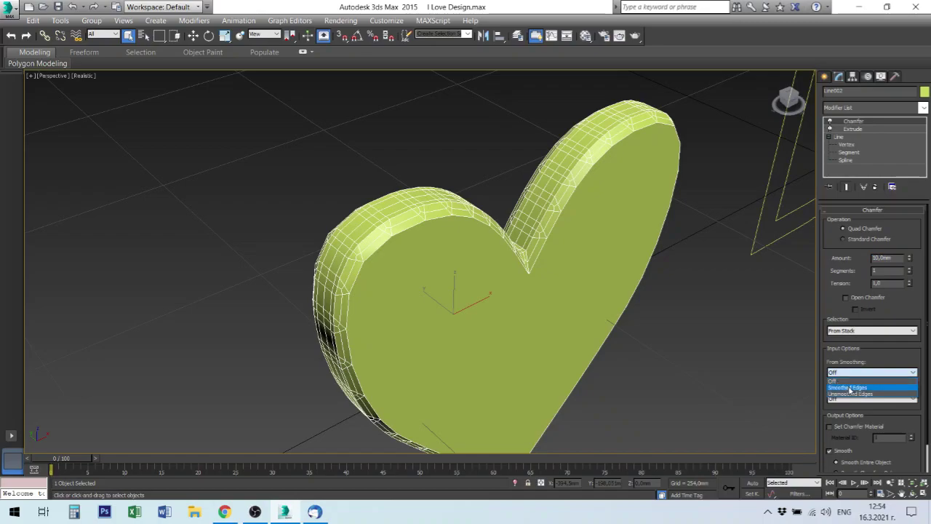
left_click(849, 388)
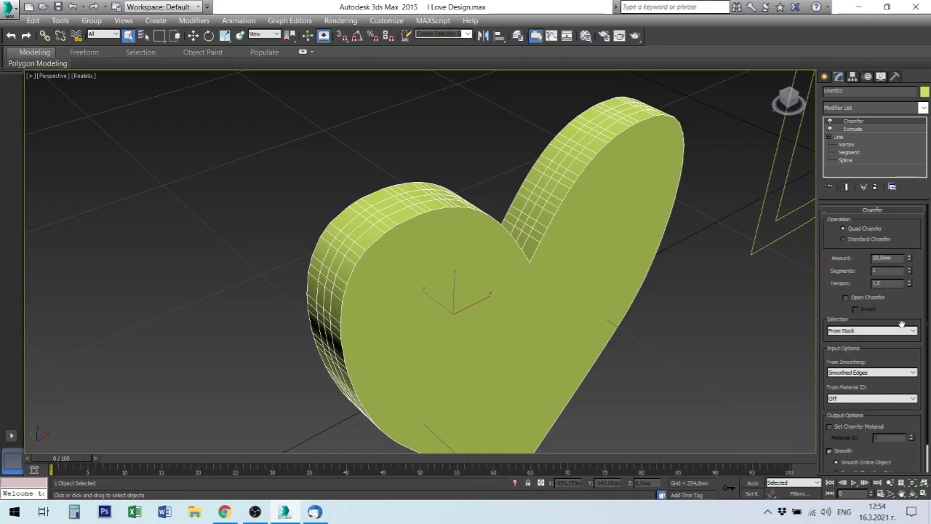
left_click(859, 374)
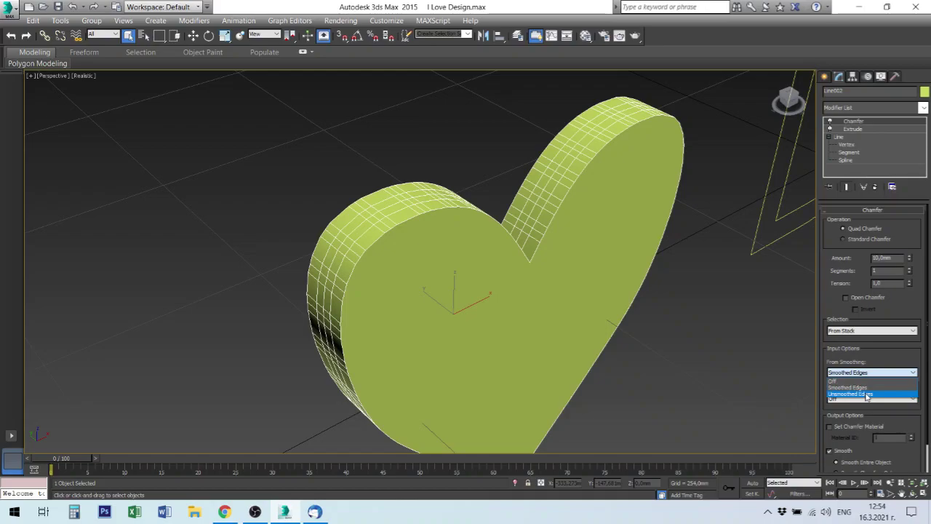
left_click(864, 393)
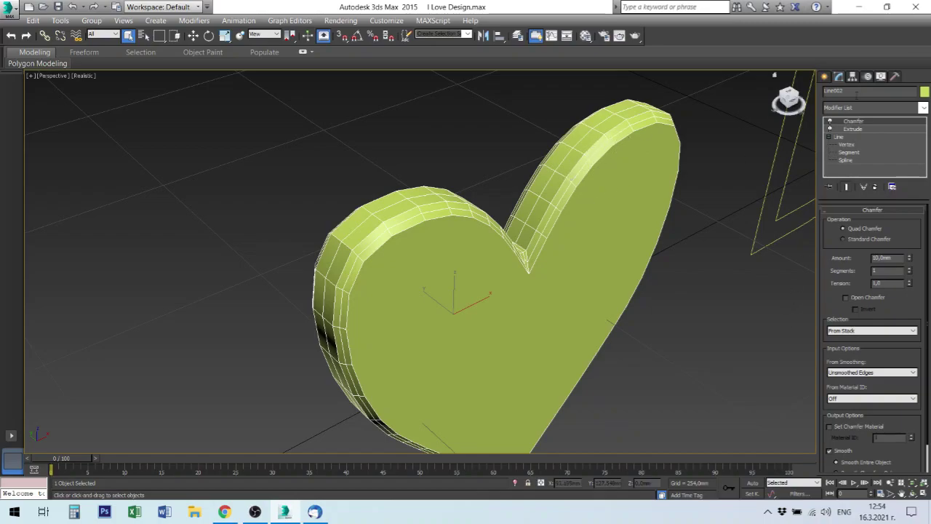
Toggle the Chamfer modifier off and on twice to compare the result
left_click(830, 121)
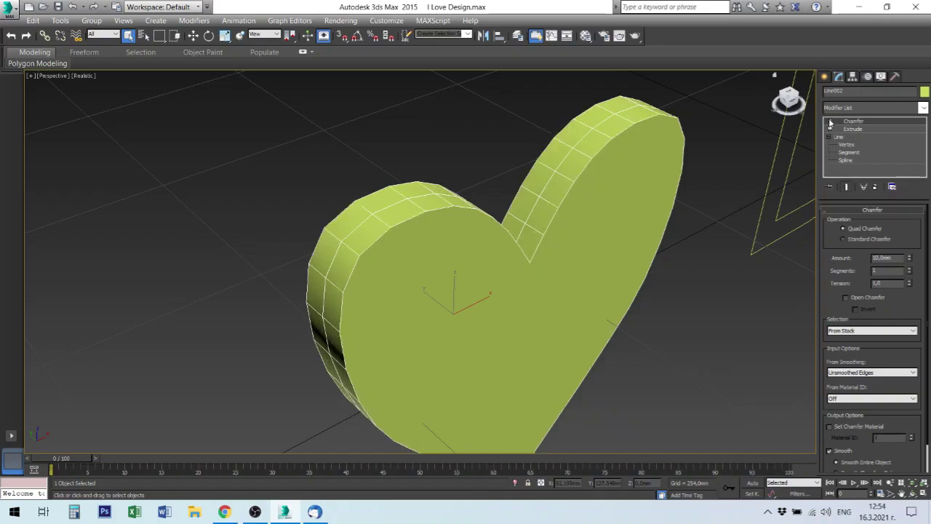
left_click(830, 122)
left_click(830, 122)
left_click(830, 121)
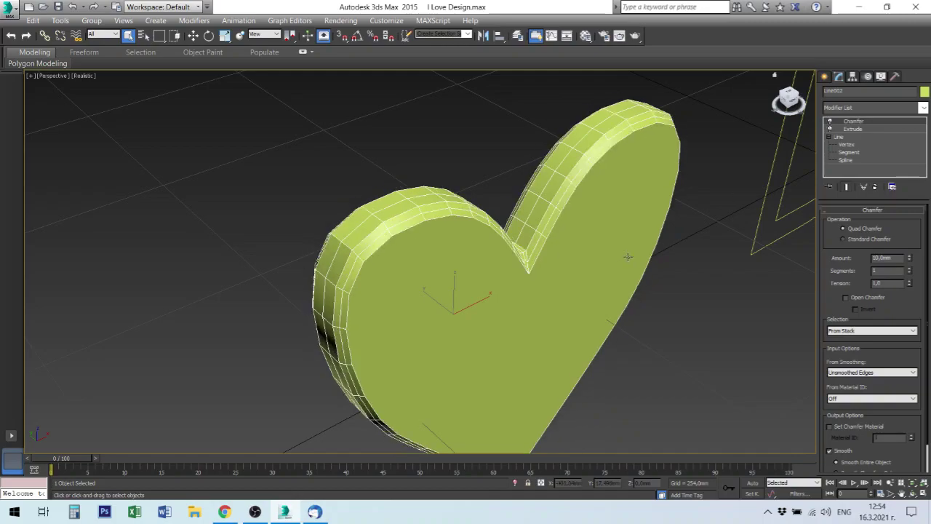
Set the chamfer Amount to 8 mm and raise Segments to 3
double_click(881, 258)
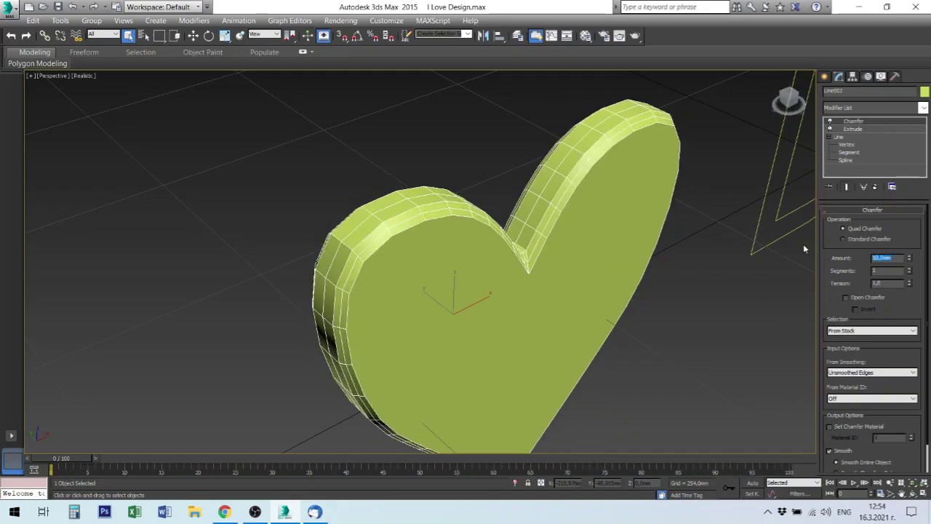
type("8")
key("Return")
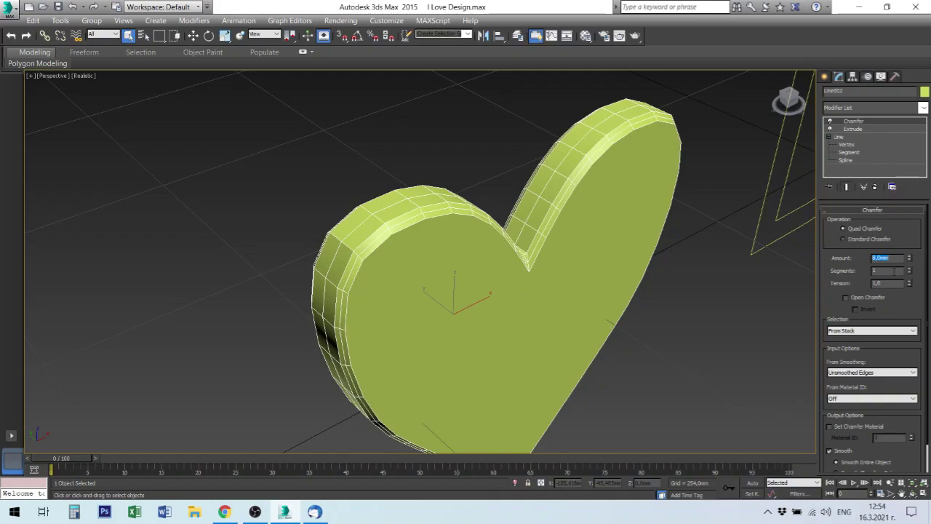
left_click(891, 273)
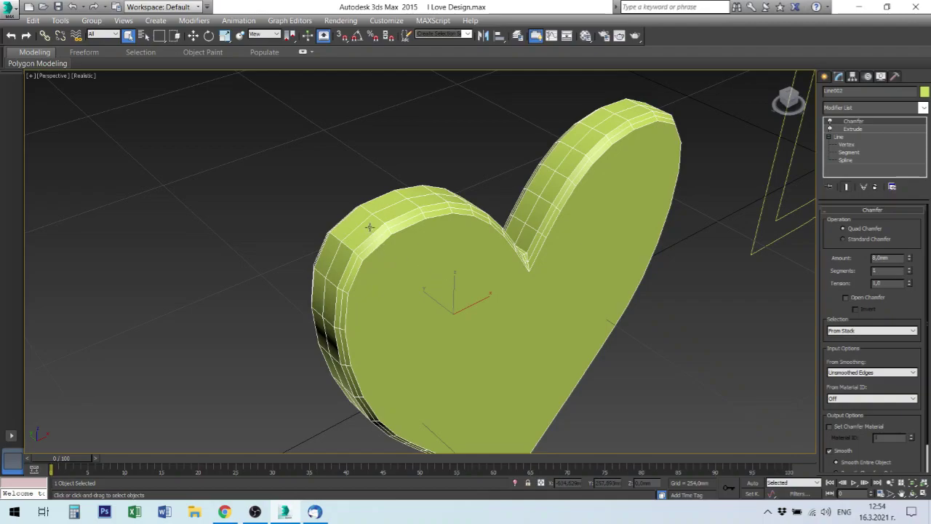
left_click(909, 269)
left_click(909, 268)
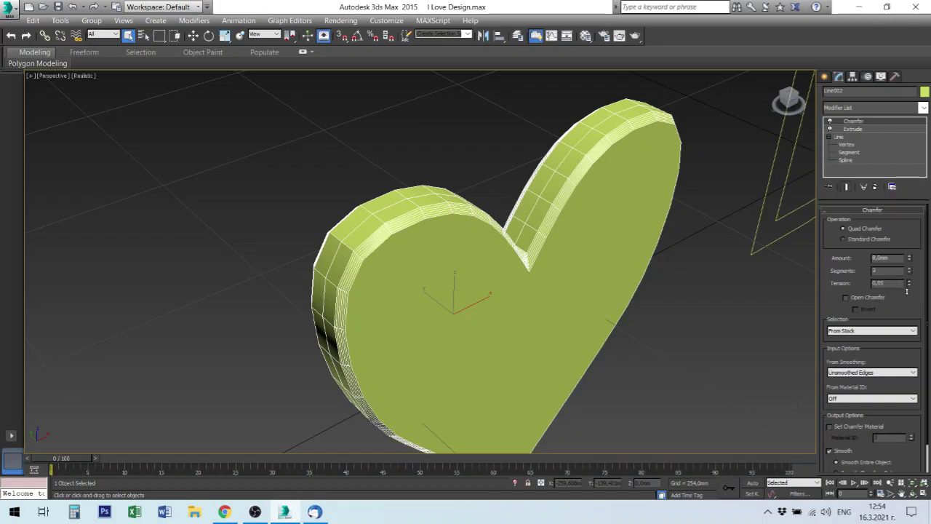
Try a lower chamfer Tension, set it back to 1.0, and deselect the heart
left_click_drag(909, 284, 909, 289)
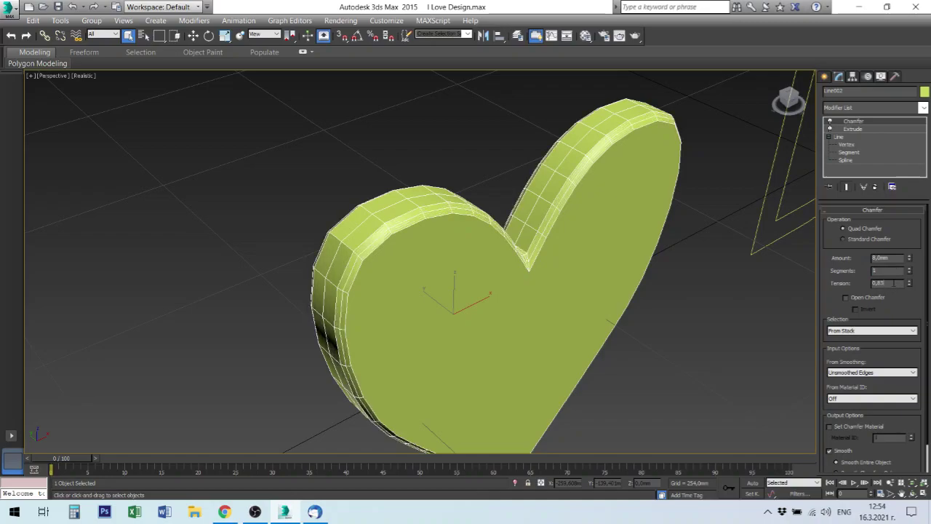
mouse_move(912, 288)
left_mouse_down()
mouse_move(916, 270)
mouse_move(912, 307)
left_mouse_up()
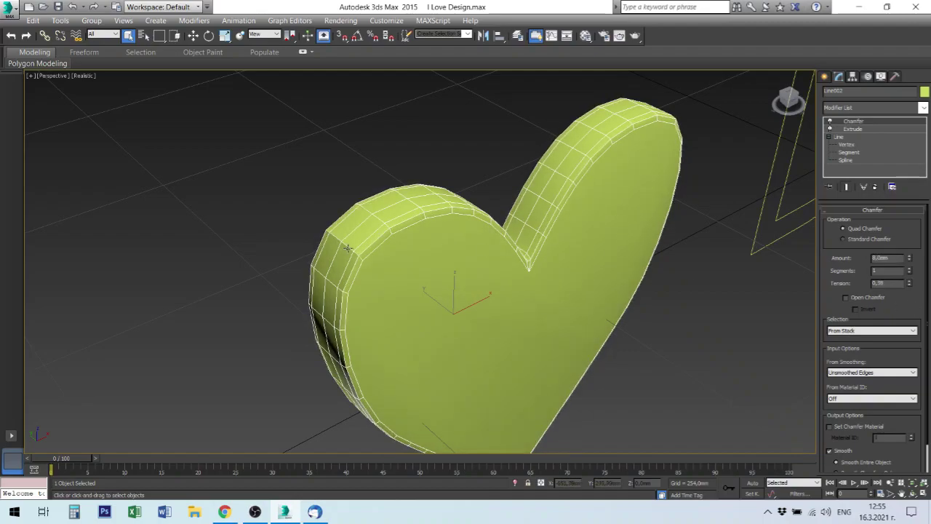
left_click_drag(887, 283, 856, 280)
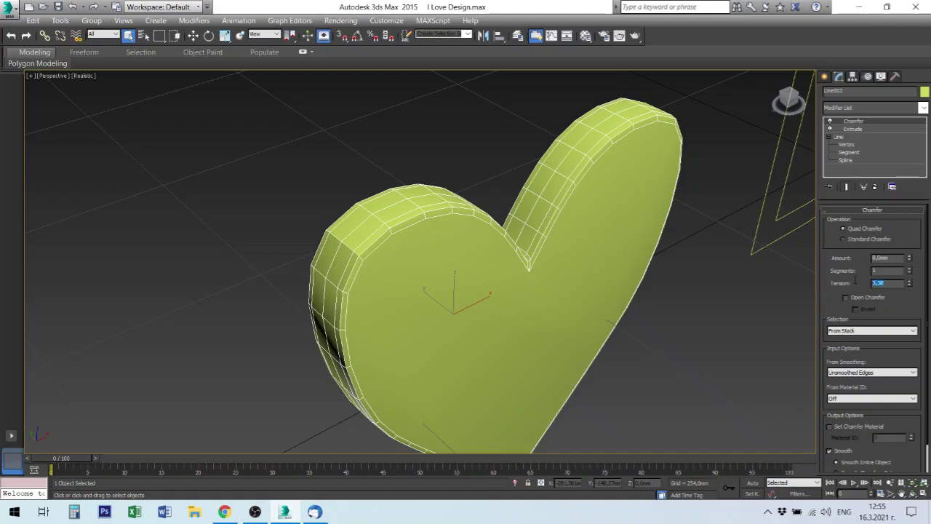
type("1")
key("Return")
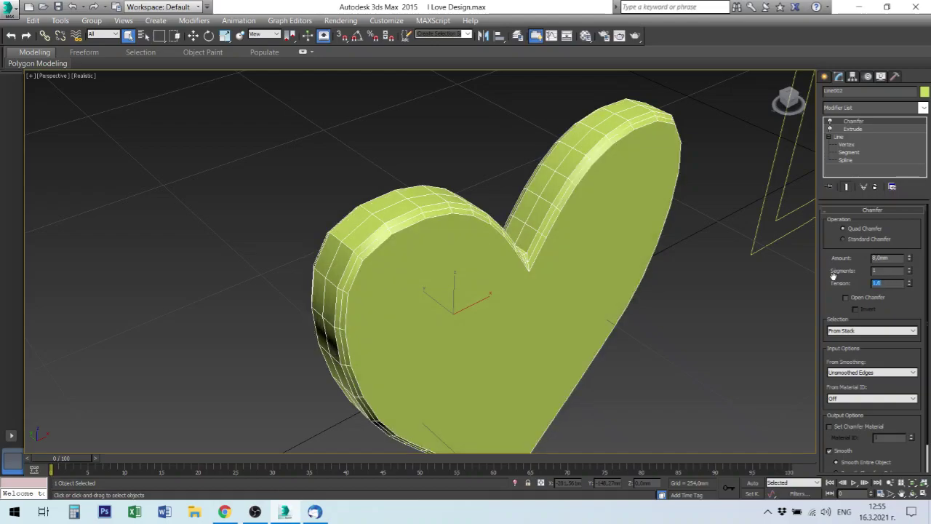
left_click(733, 310)
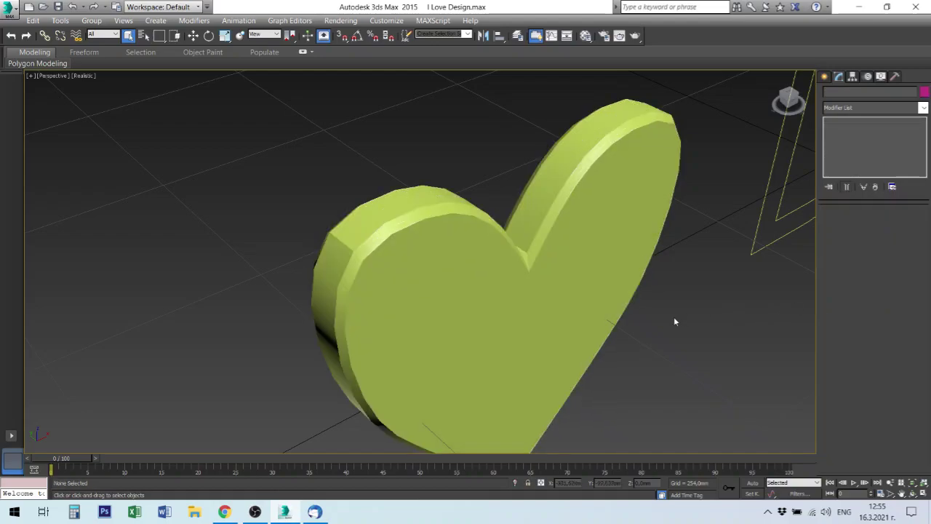
Zoom out and orbit the Perspective view until the heart and Design outline both show
scroll(641, 325, "down", 5)
mouse_move(640, 325)
middle_mouse_down()
mouse_move(354, 253)
mouse_move(370, 261)
middle_mouse_up()
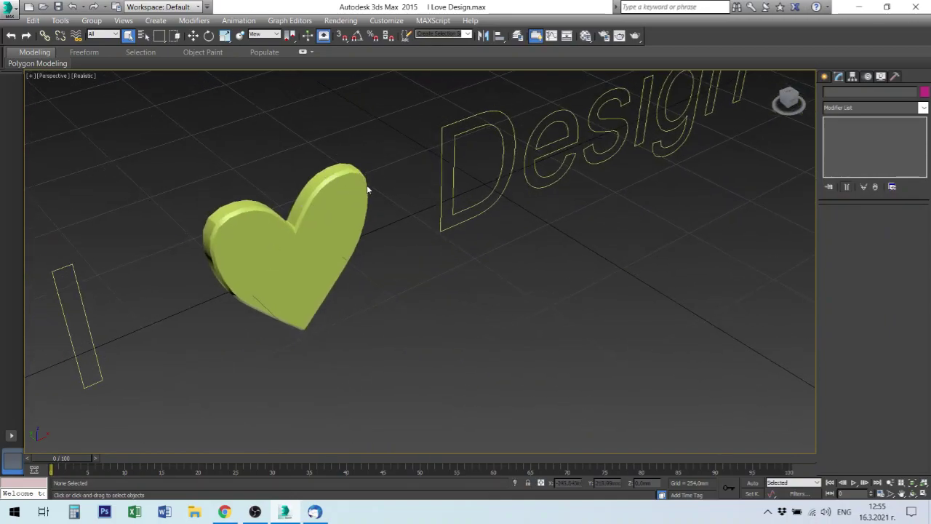
middle_click_drag(340, 204, 430, 194, "alt")
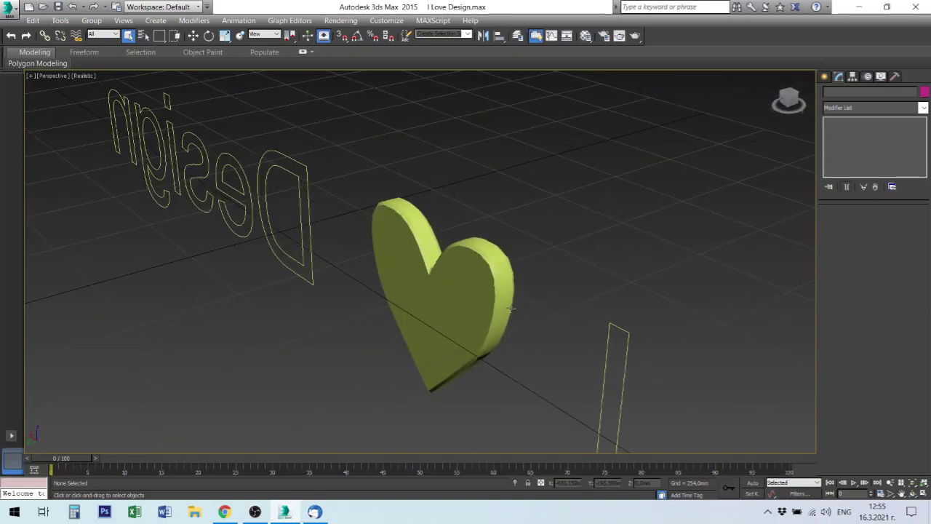
middle_click_drag(497, 308, 417, 315, "alt")
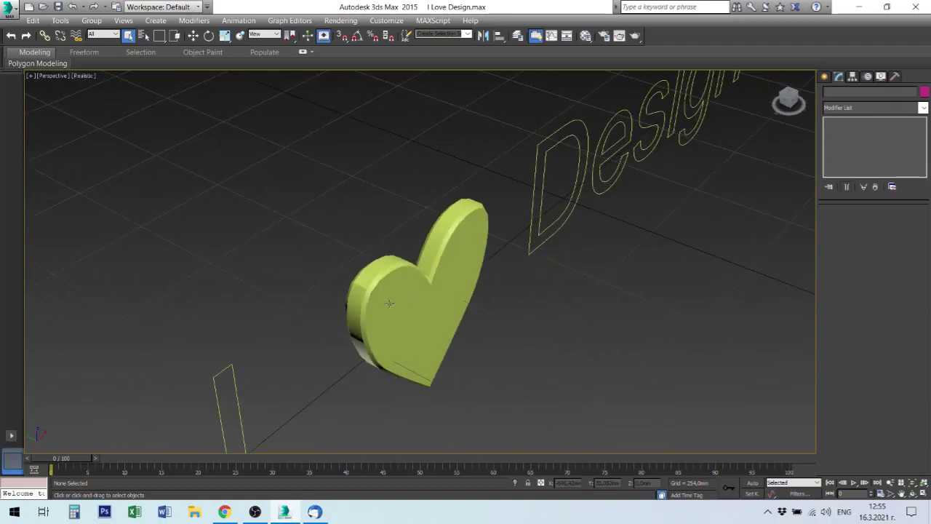
mouse_move(550, 332)
middle_mouse_down("alt")
mouse_move(511, 337)
mouse_move(530, 326)
middle_mouse_up("alt")
mouse_move(637, 285)
middle_mouse_down("alt")
mouse_move(536, 316)
mouse_move(477, 271)
middle_mouse_up("alt")
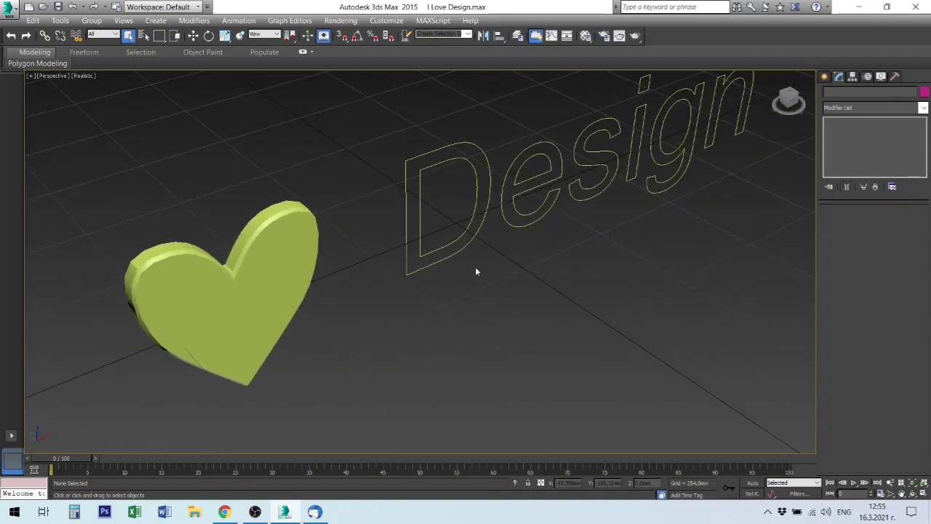
Select the Design text shape and apply a Bevel modifier to it
left_click(476, 230)
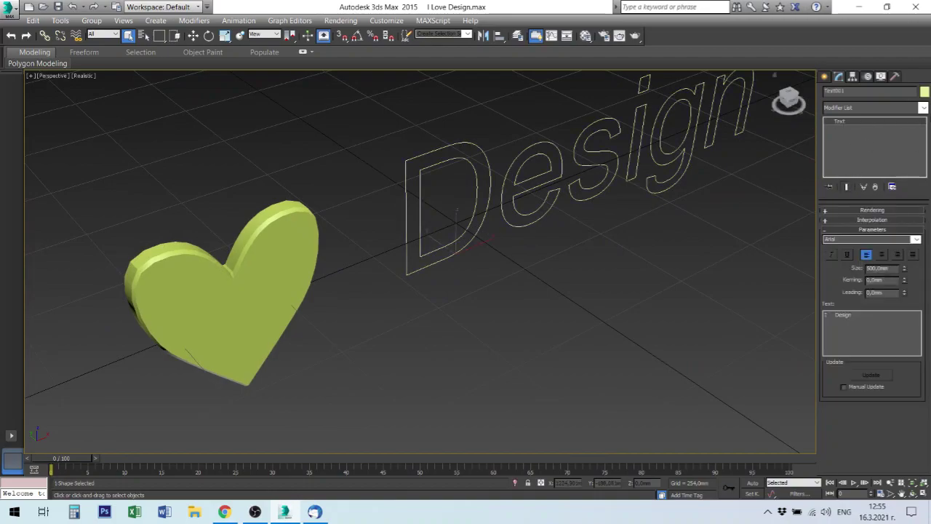
left_click(924, 107)
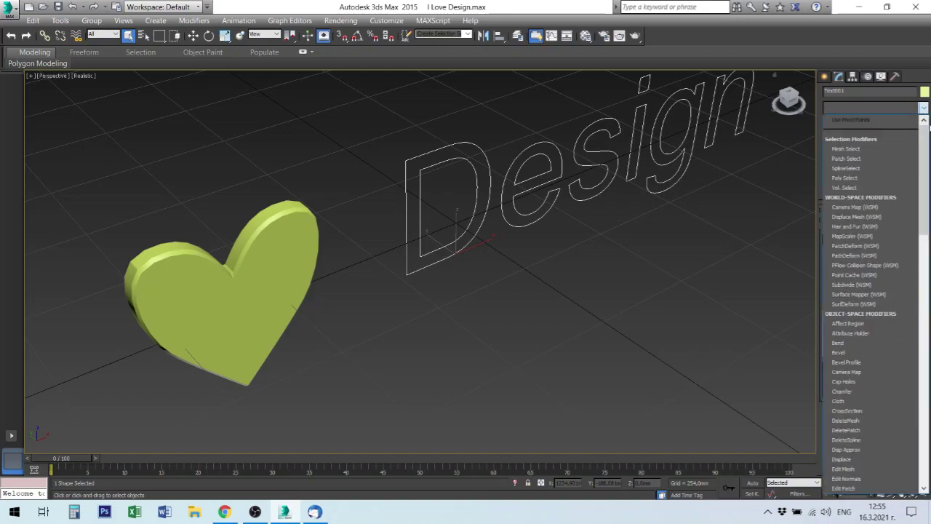
left_click_drag(926, 131, 926, 161)
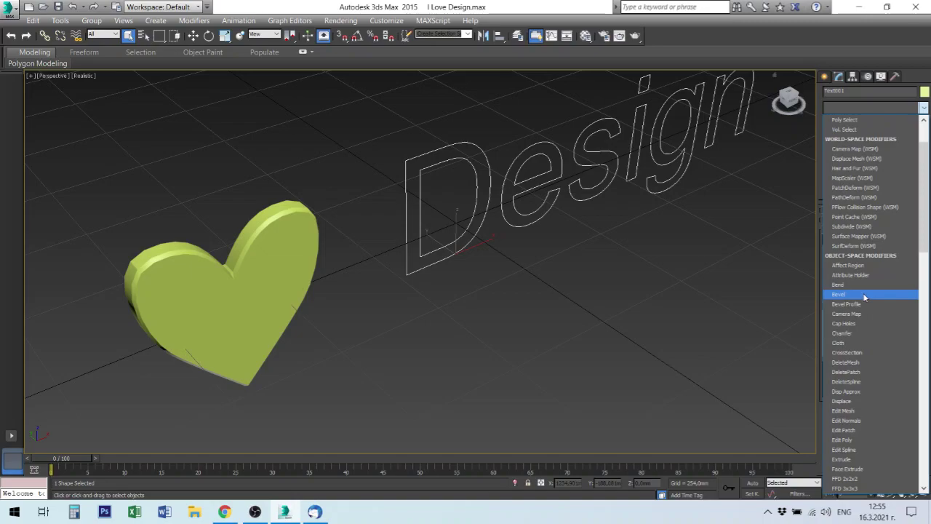
left_click(865, 295)
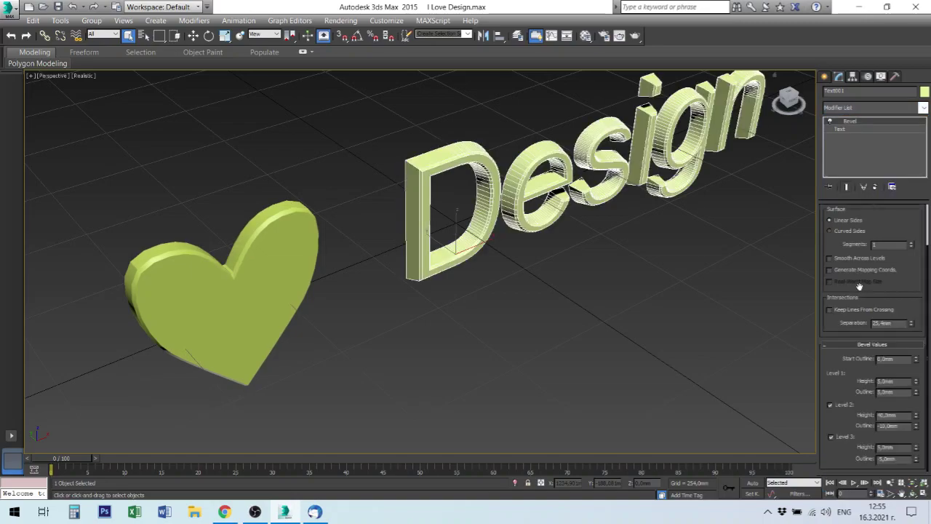
Turn off Bevel Levels 2 and 3 and try a Level 1 height of 1
left_click(831, 438)
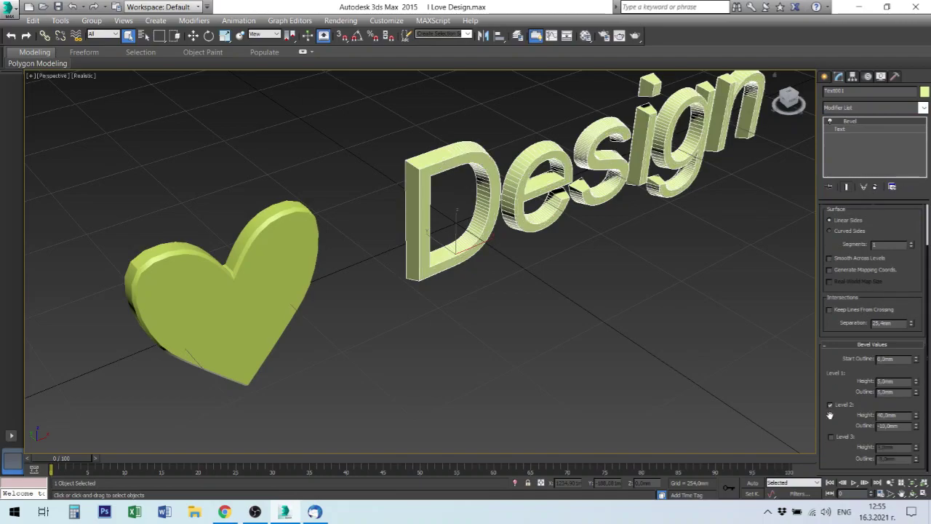
left_click(831, 406)
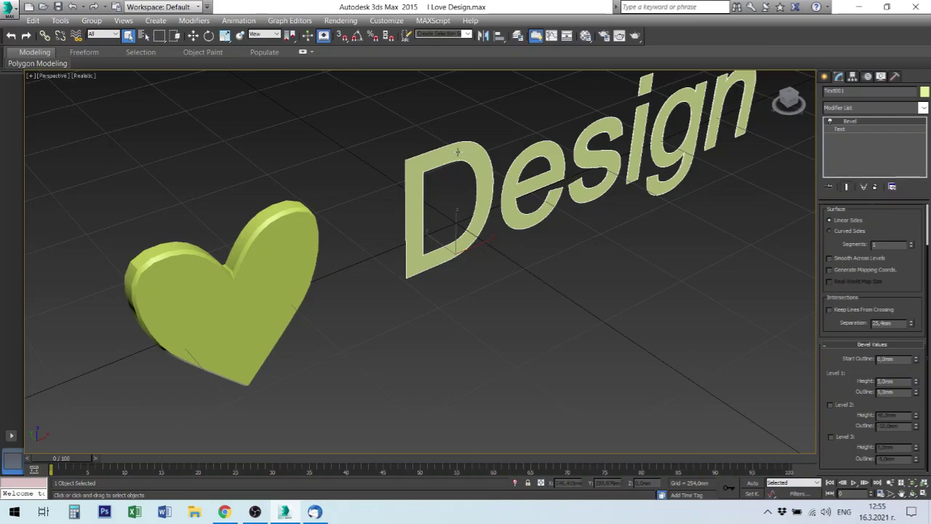
double_click(899, 382)
type("1")
key("Return")
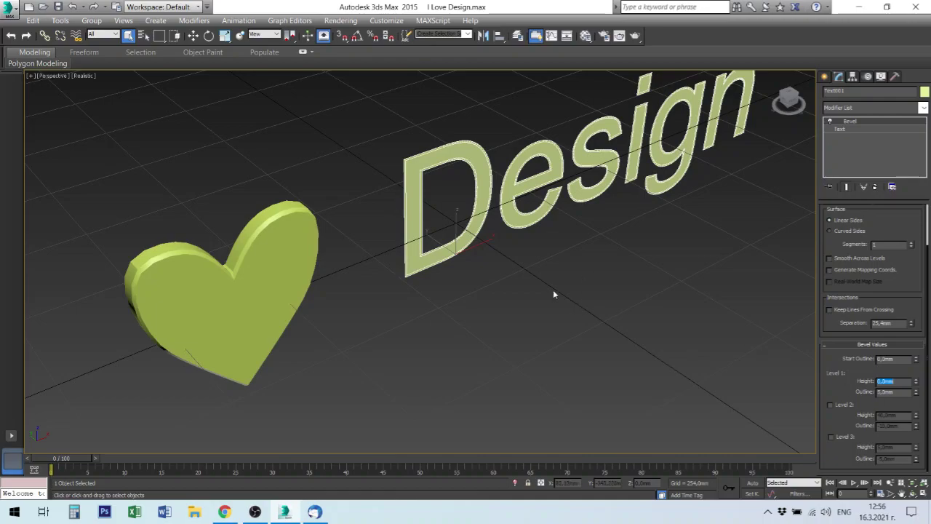
left_click(551, 292)
scroll(420, 168, "up", 4)
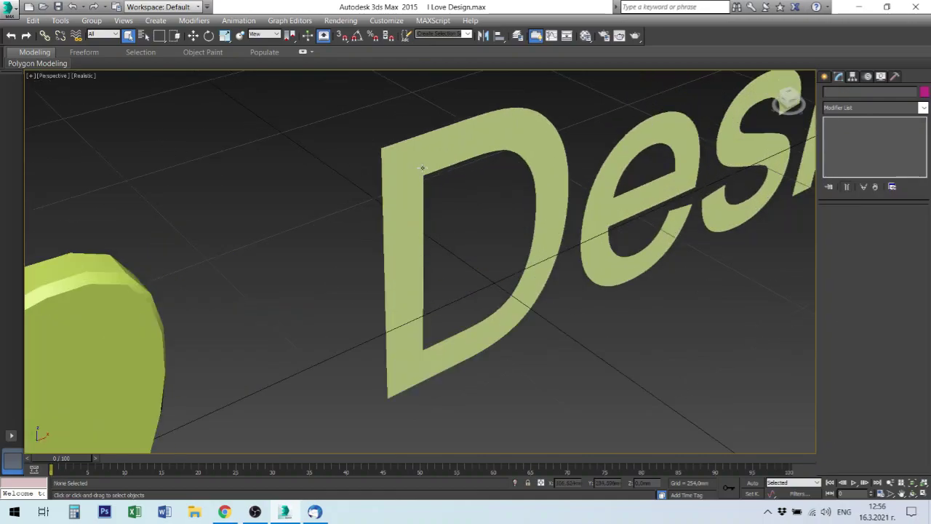
middle_click_drag(437, 167, 611, 162, "alt")
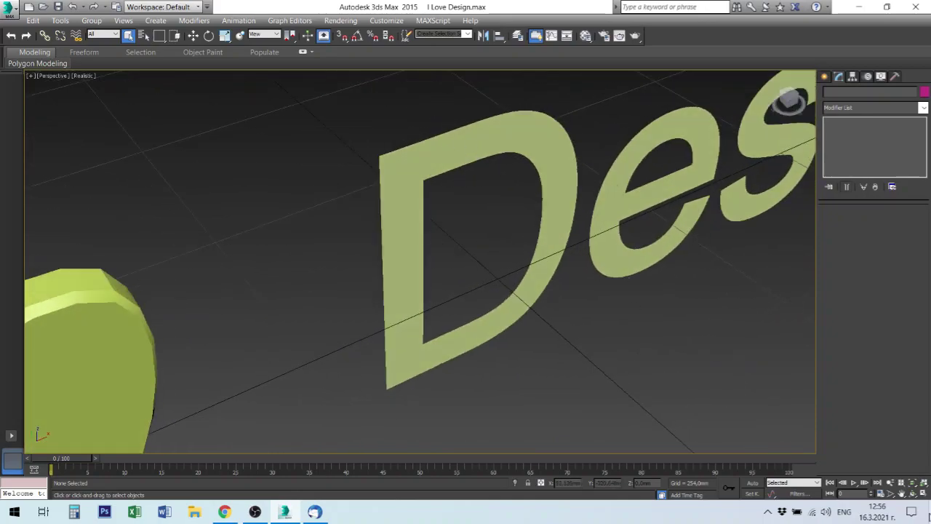
left_click(556, 181)
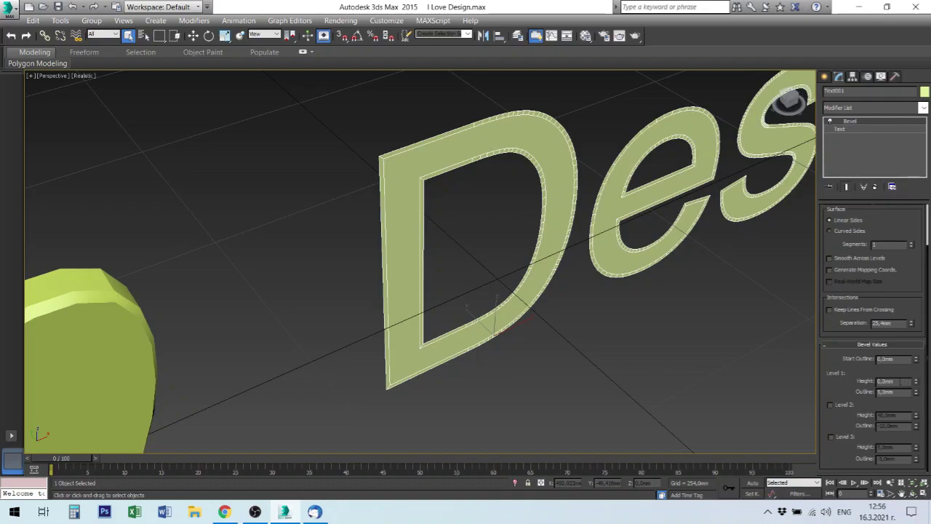
Set Level 1 height to 5 mm and try outlines of -5 mm, then 0 mm
left_click(903, 381)
type("5")
key("Return")
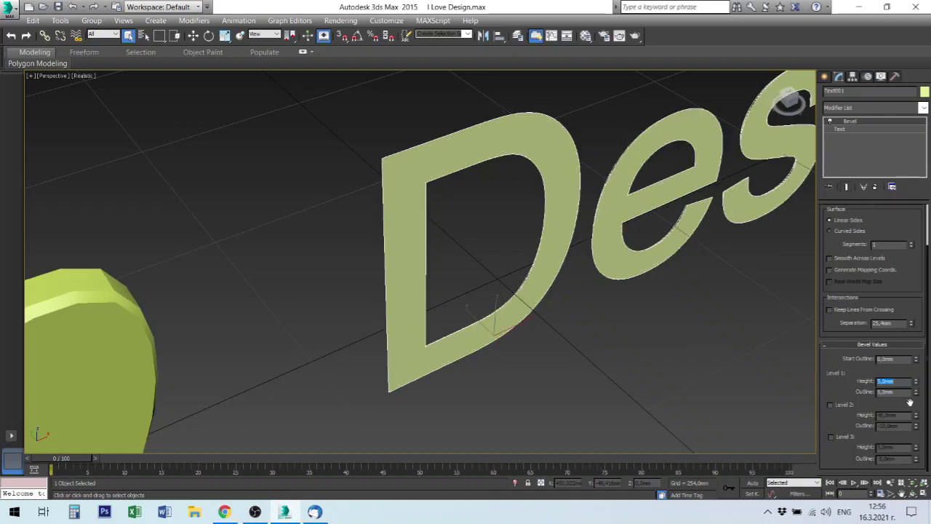
double_click(900, 392)
middle_click_drag(539, 252, 619, 250, "alt")
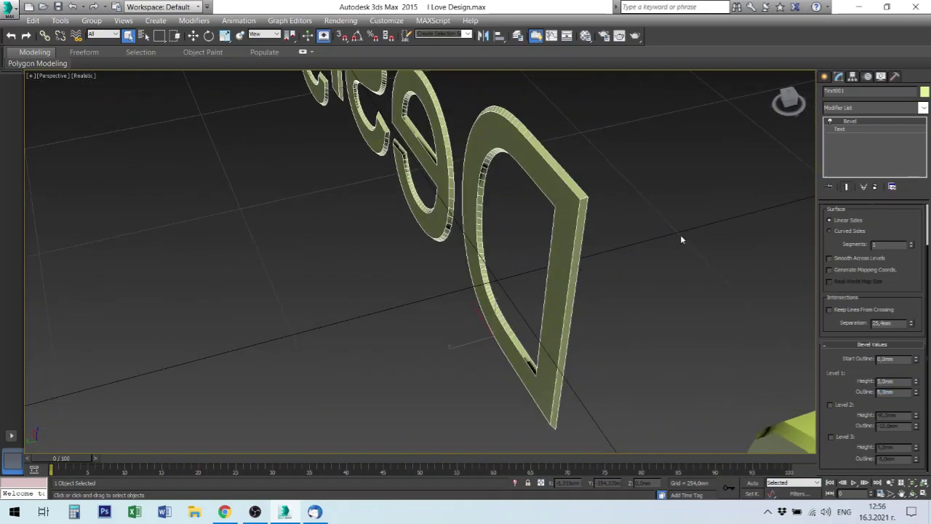
double_click(907, 392)
type("-5")
key("Return")
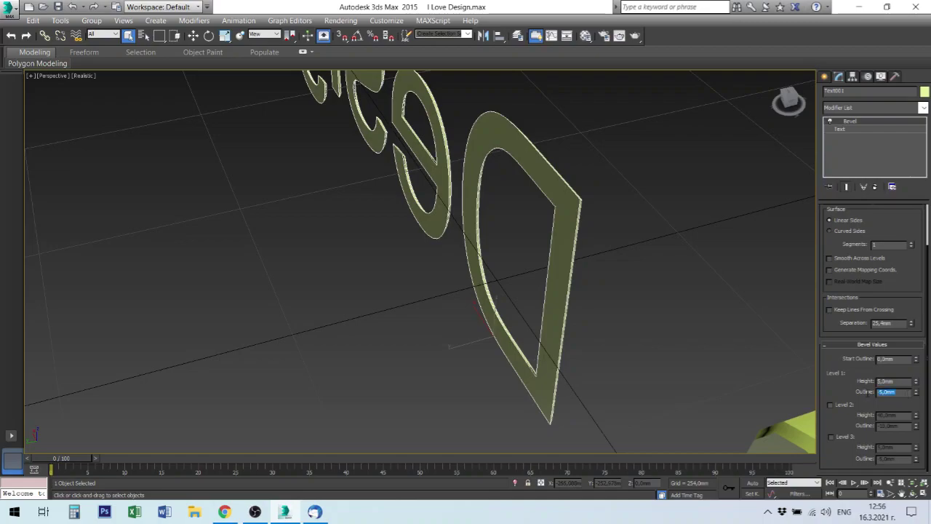
type("0")
key("Return")
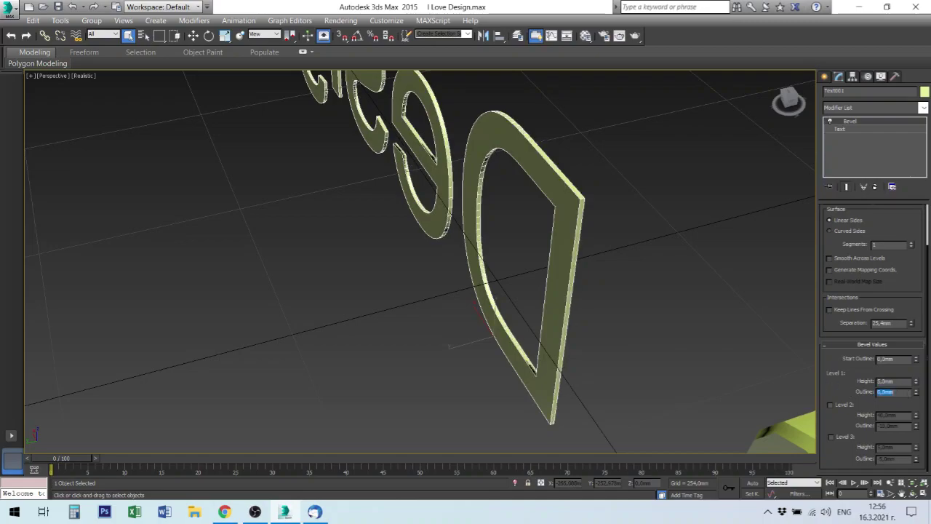
Try a 50 mm Level 1 height, then settle on height 5 mm and outline 5 mm
double_click(900, 381)
type("5")
type("0")
key("Return")
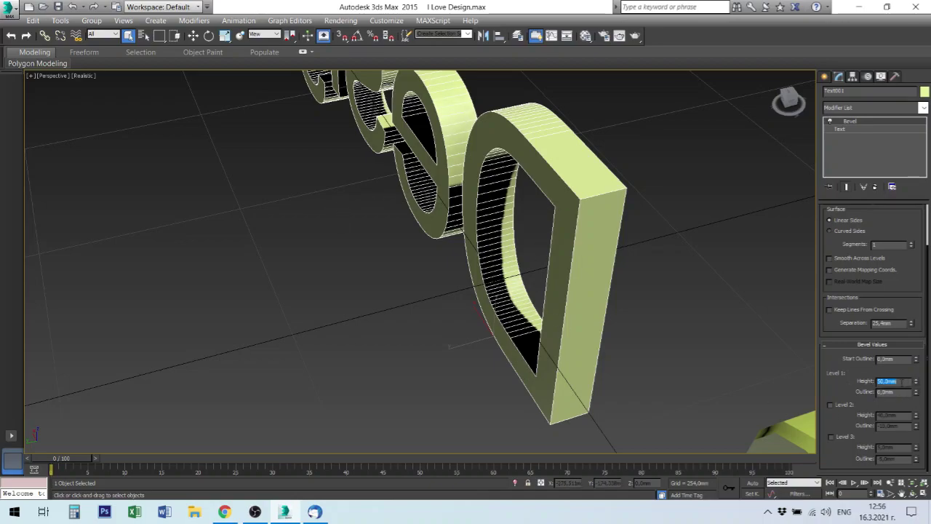
type("5")
key("Return")
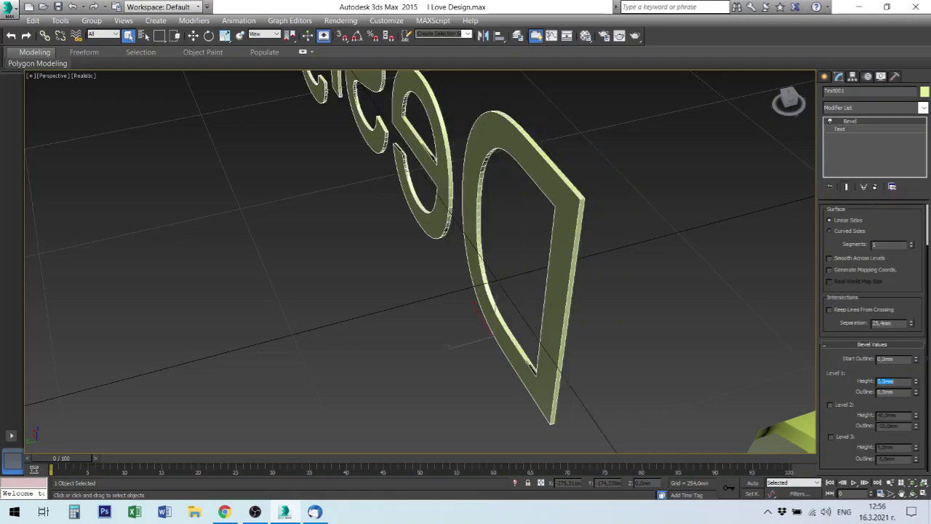
key("Tab")
type("5")
key("Return")
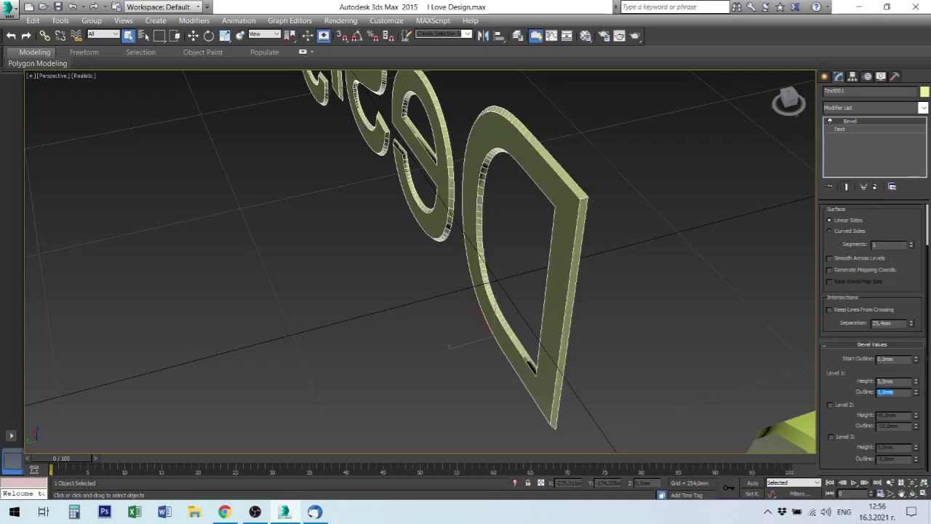
mouse_move(588, 255)
middle_mouse_down("alt")
mouse_move(569, 235)
mouse_move(595, 202)
mouse_move(575, 256)
mouse_move(555, 267)
middle_mouse_up("alt")
mouse_move(594, 255)
left_mouse_down()
mouse_move(827, 384)
mouse_move(664, 310)
left_mouse_up()
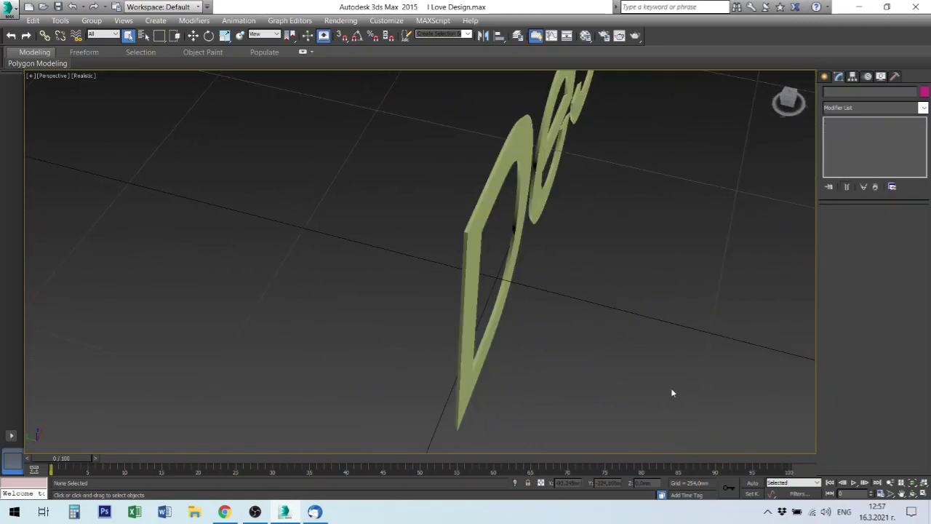
Reselect the text, enable Bevel Level 2 with a 0 mm outline, then enable Level 3
left_click(488, 199)
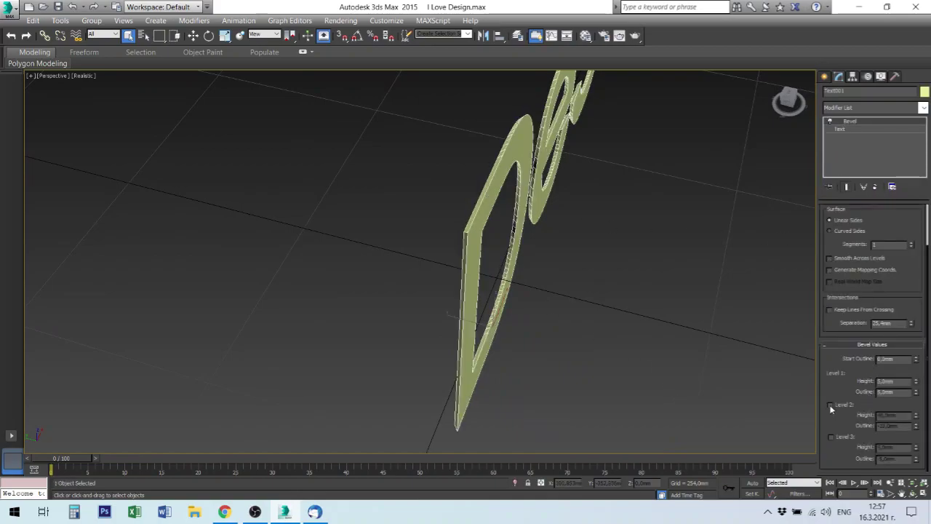
left_click(830, 405)
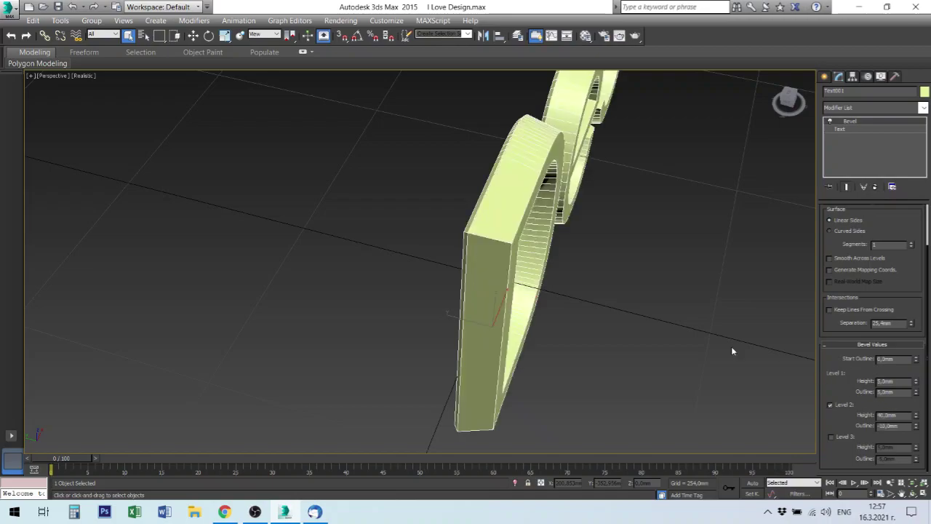
double_click(904, 427)
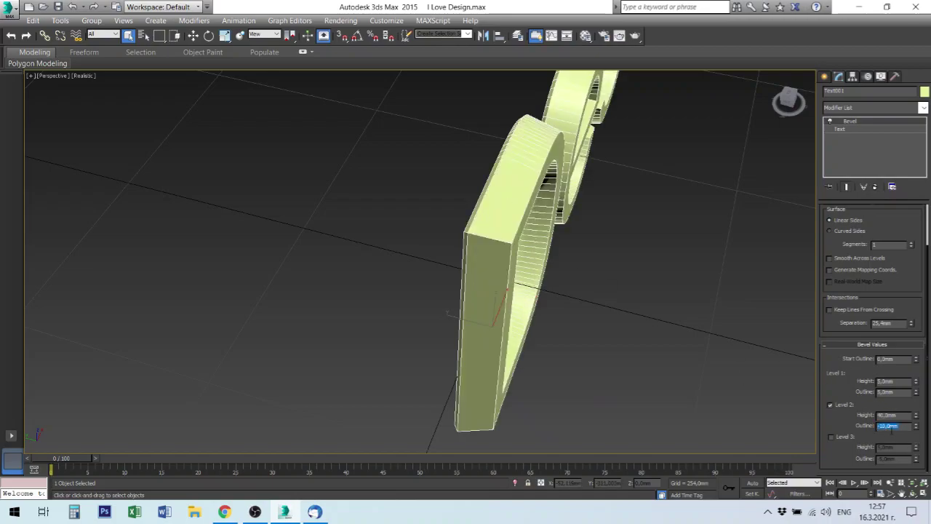
type("0")
key("Return")
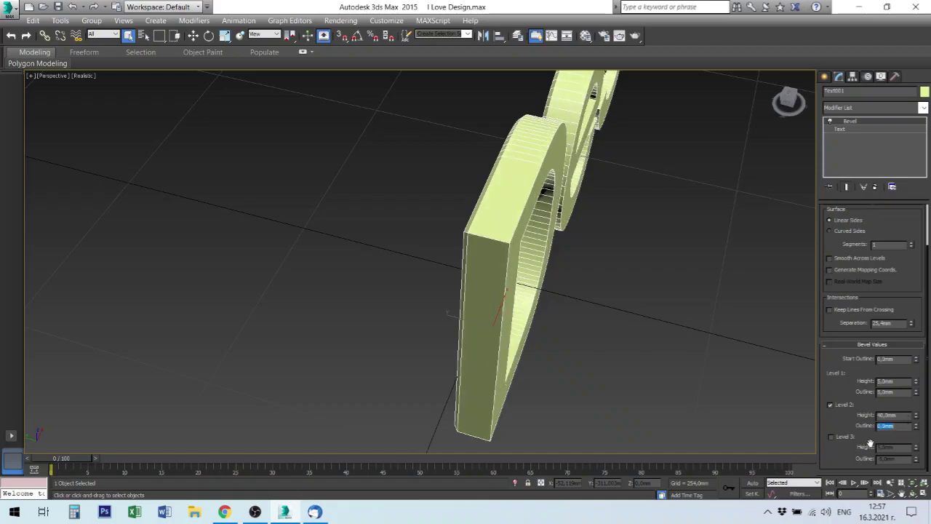
left_click(832, 437)
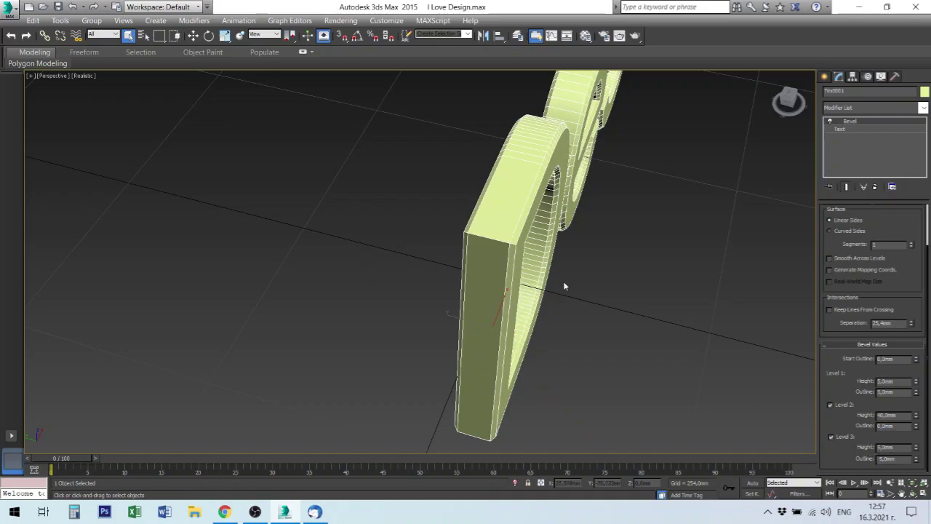
mouse_move(571, 300)
middle_mouse_down("alt")
mouse_move(524, 284)
mouse_move(575, 293)
mouse_move(510, 343)
middle_mouse_up("alt")
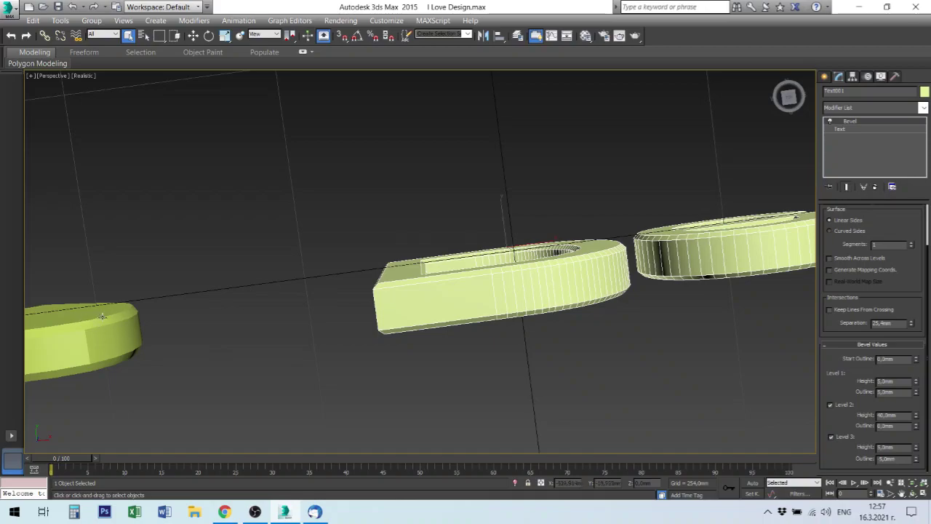
scroll(419, 344, "up", 5)
key("z")
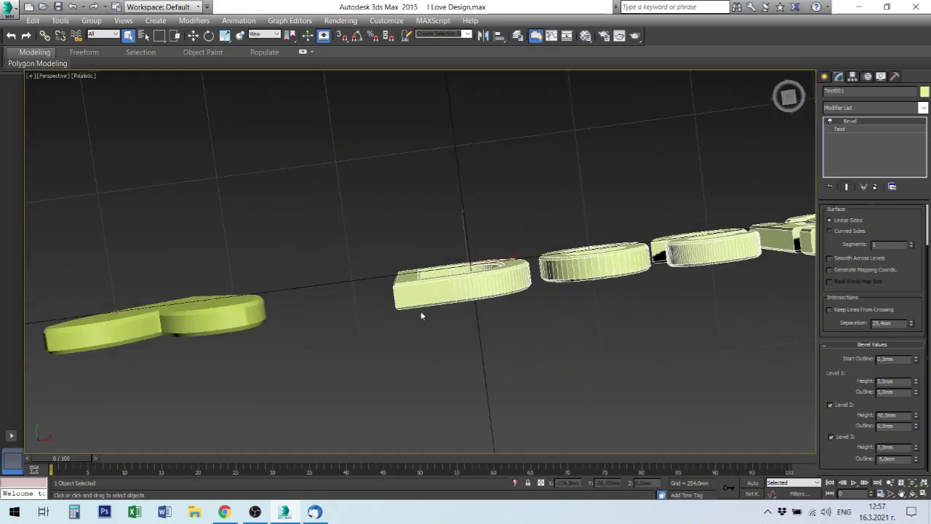
middle_click_drag(406, 320, 384, 384, "alt")
scroll(384, 380, "up", 2)
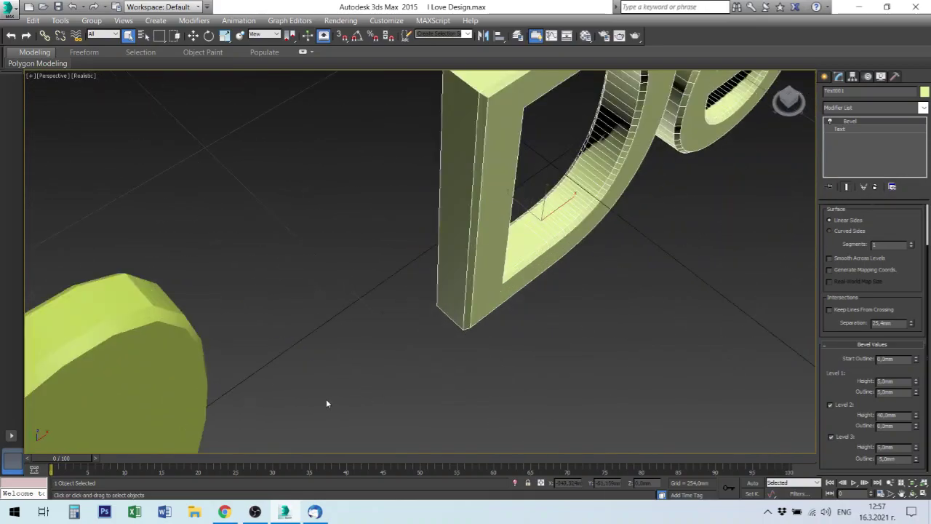
scroll(326, 398, "down", 2)
scroll(412, 390, "down", 4)
middle_click_drag(440, 325, 459, 247)
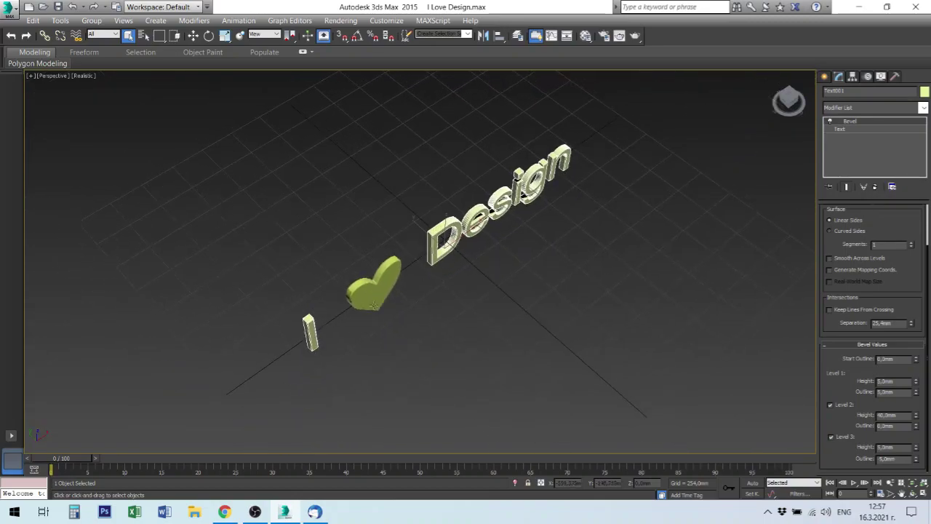
scroll(316, 314, "up", 3)
scroll(372, 281, "up", 3)
scroll(373, 282, "up", 2)
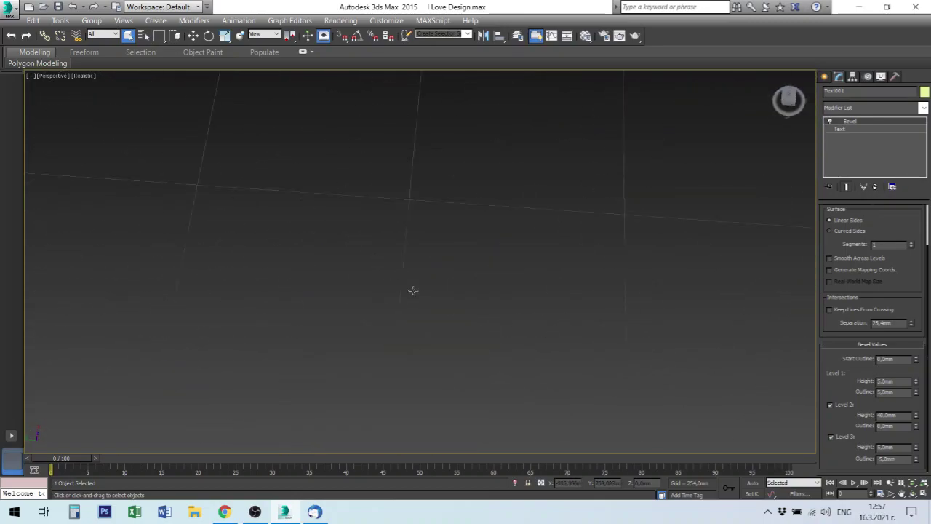
scroll(400, 280, "down", 3)
scroll(393, 270, "down", 2)
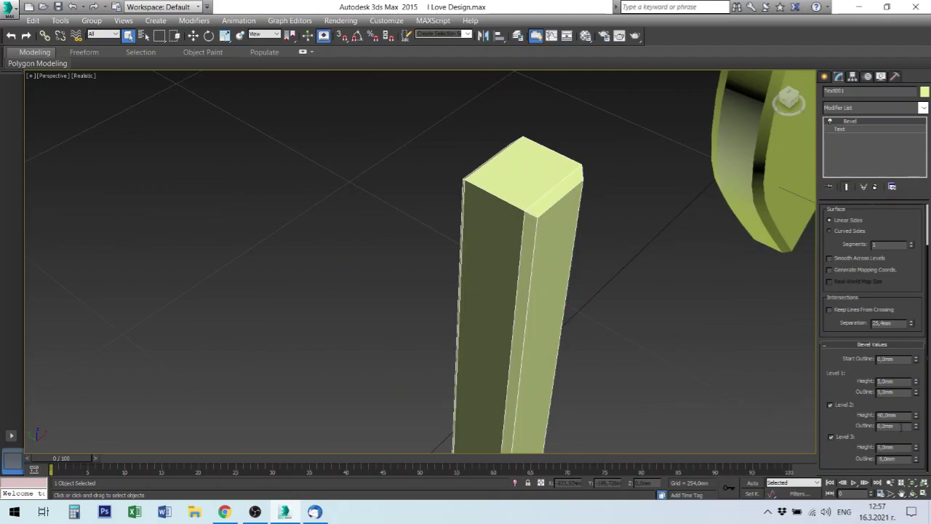
Set the text's Level 2 bevel outline to -5 mm and orbit around the letter I to check it
double_click(899, 426)
type("-")
type("5")
key("Return")
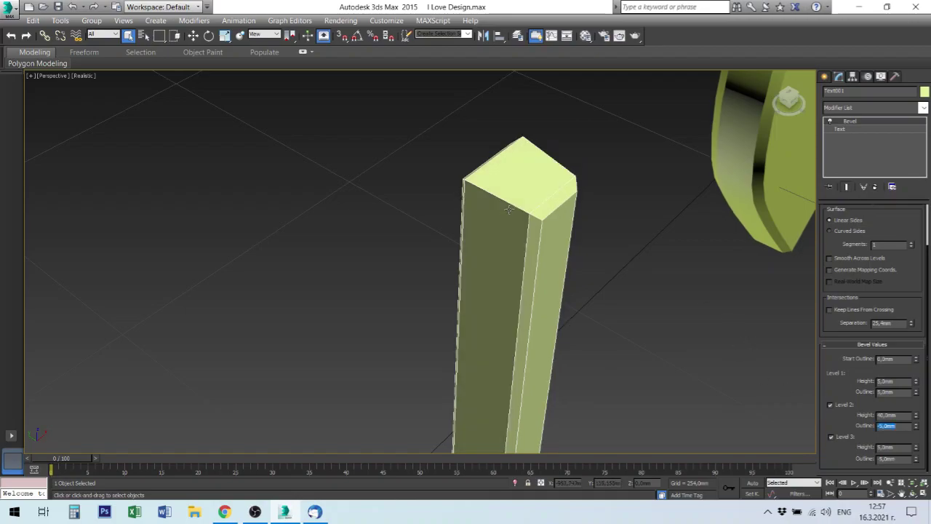
left_click(544, 264)
mouse_move(544, 264)
middle_mouse_down("alt")
mouse_move(528, 243)
mouse_move(537, 257)
middle_mouse_up("alt")
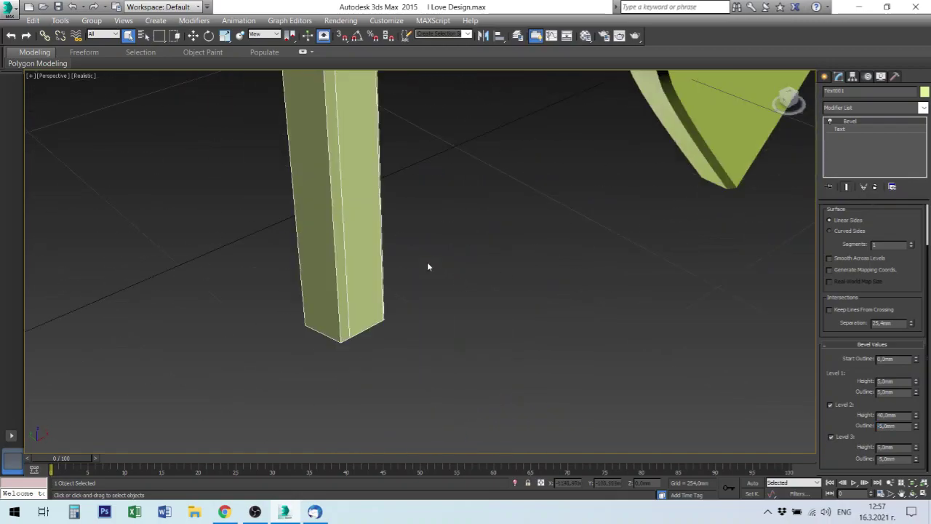
mouse_move(428, 267)
middle_mouse_down("alt")
mouse_move(411, 238)
mouse_move(318, 233)
middle_mouse_up("alt")
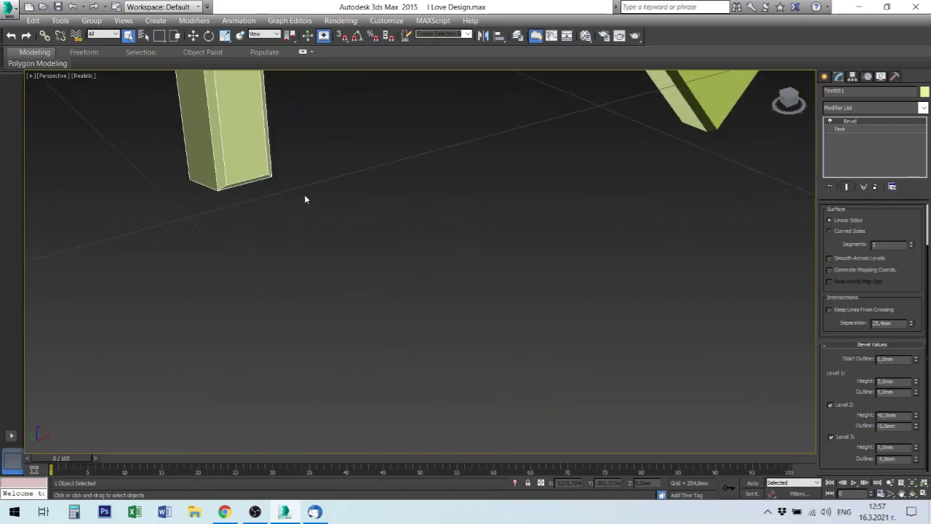
mouse_move(305, 198)
middle_mouse_down("alt")
mouse_move(301, 96)
mouse_move(305, 129)
middle_mouse_up("alt")
middle_click_drag(279, 202, 294, 148, "alt")
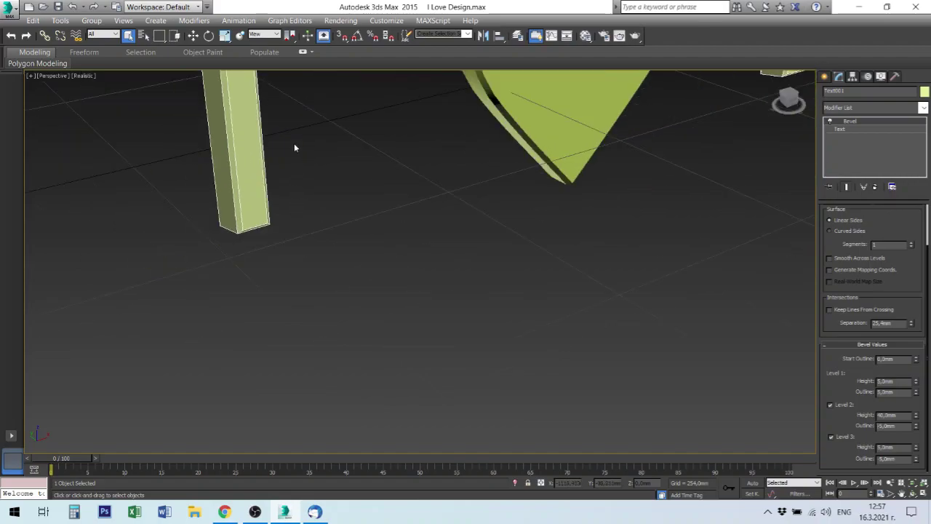
Change the Level 2 outline to -10 mm so the letters taper inward
scroll(299, 128, "down", 5)
scroll(320, 233, "down", 3)
scroll(305, 260, "down", 1)
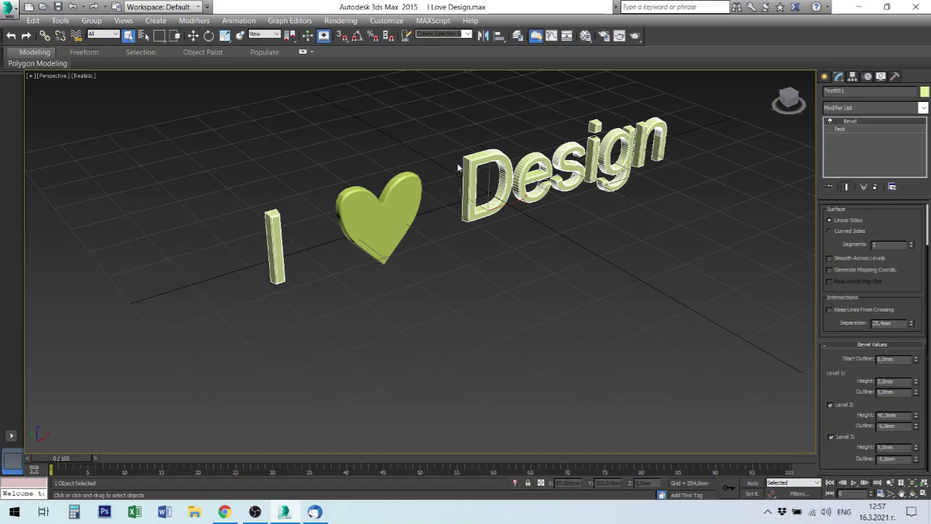
scroll(488, 183, "up", 3)
scroll(531, 171, "up", 3)
scroll(487, 157, "up", 3)
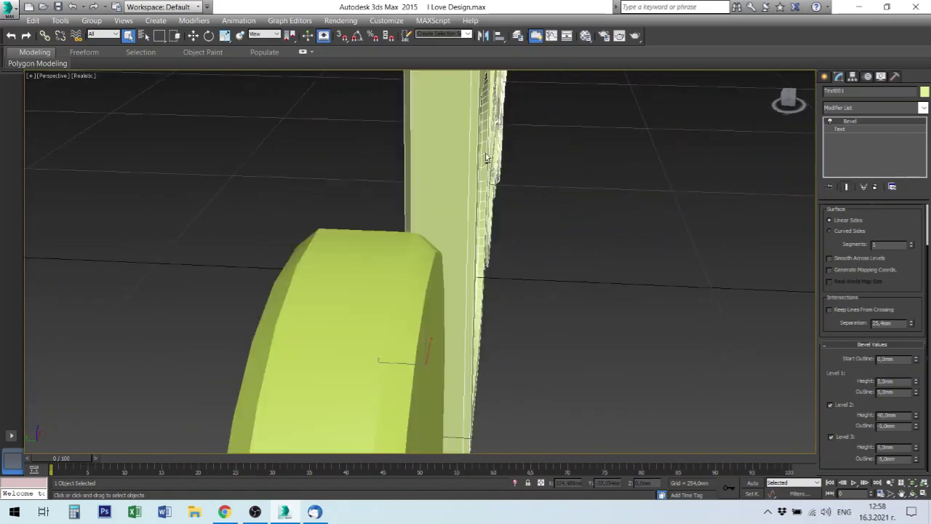
scroll(489, 171, "up", 2)
scroll(501, 196, "up", 1)
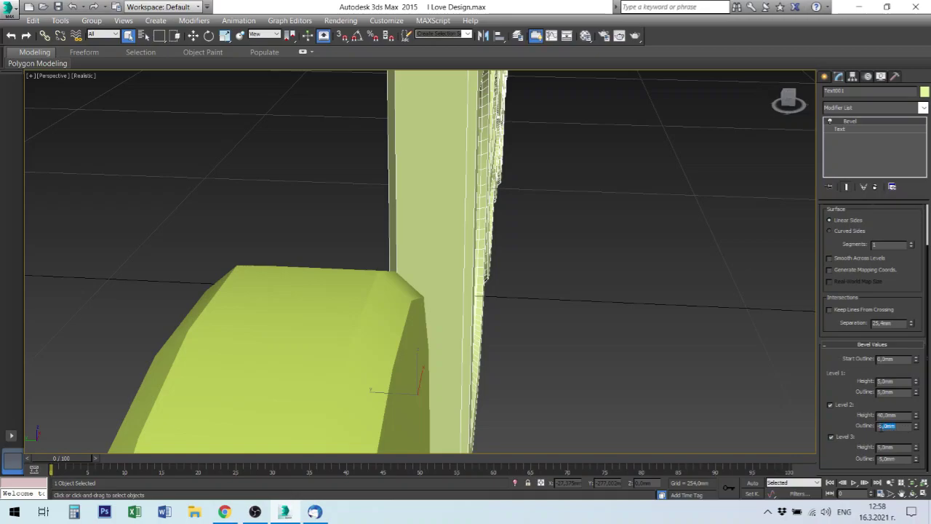
type("-10")
key("Return")
Bring the heart and 'Des' into a frontal view and deselect the text
scroll(405, 235, "up", 3)
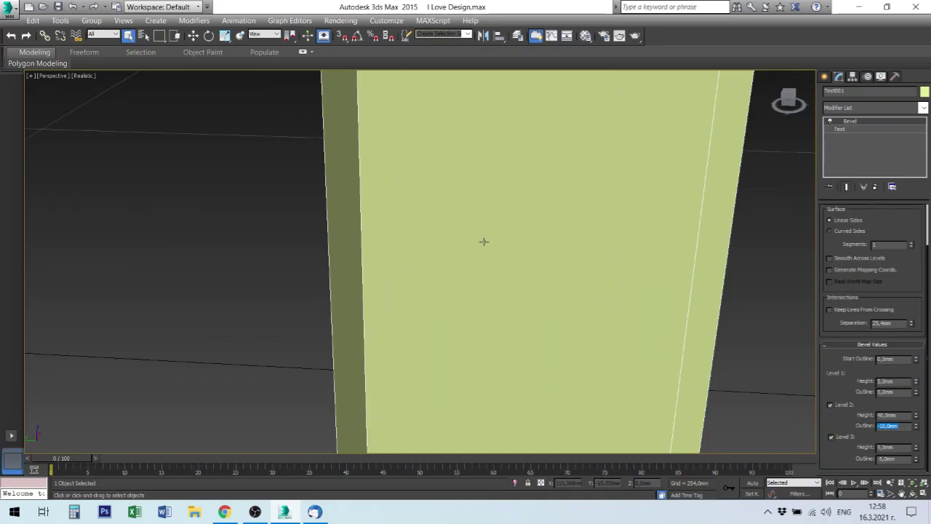
scroll(482, 241, "down", 5)
mouse_move(483, 241)
middle_mouse_down()
mouse_move(394, 173)
mouse_move(406, 231)
mouse_move(463, 212)
mouse_move(539, 223)
middle_mouse_up()
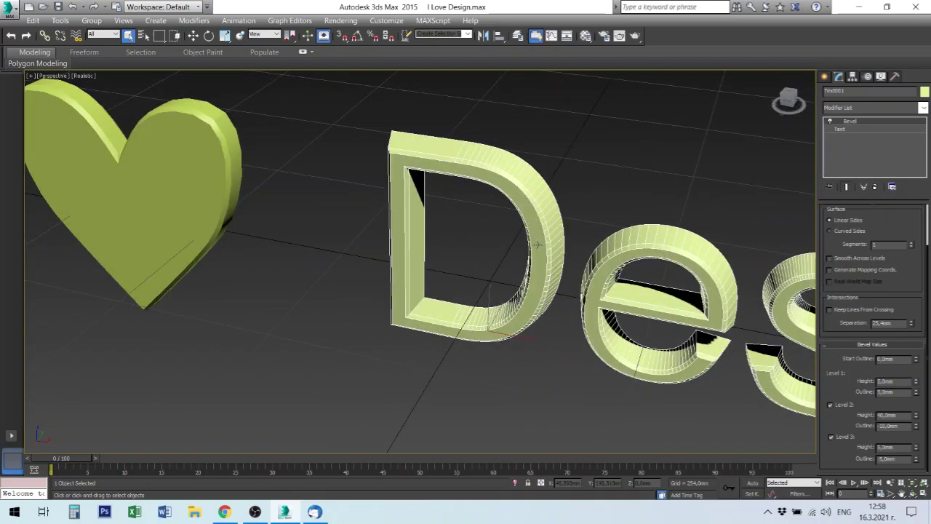
mouse_move(535, 248)
middle_mouse_down("alt")
mouse_move(551, 239)
mouse_move(534, 269)
middle_mouse_up("alt")
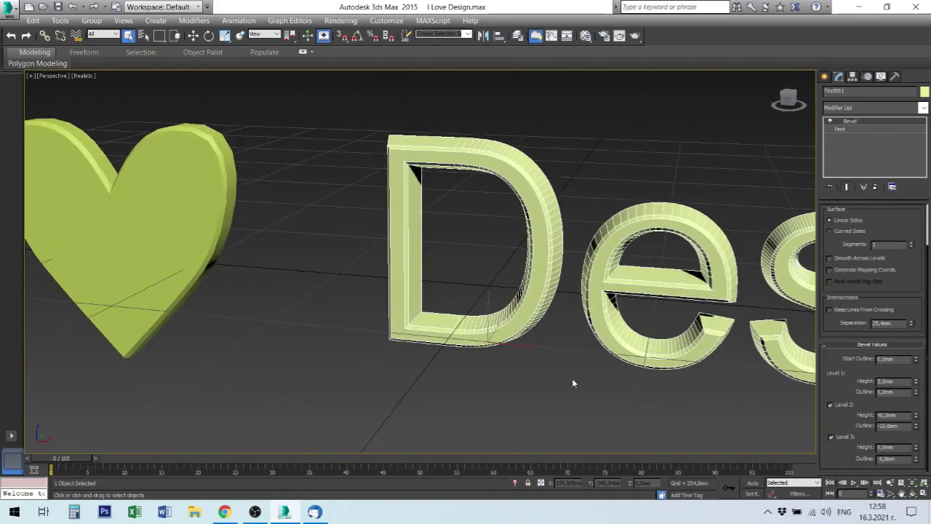
left_click(573, 383)
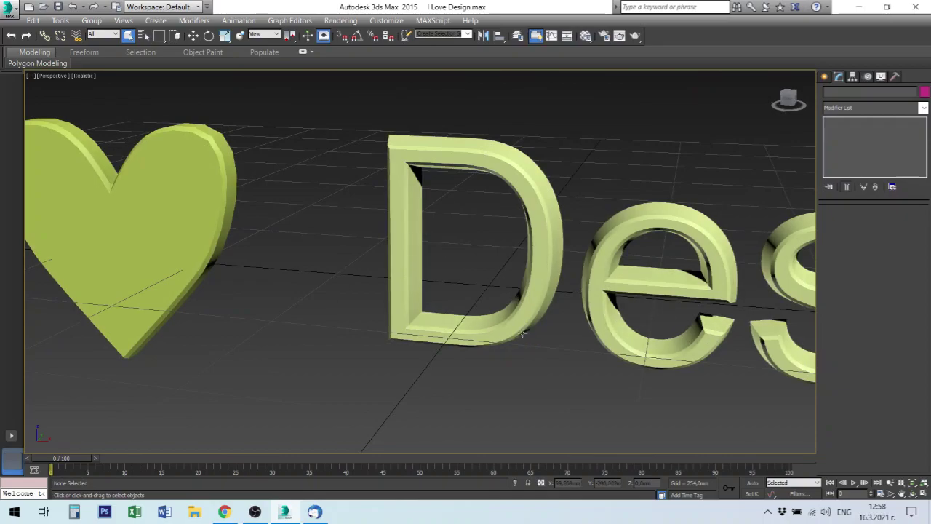
Frame the whole 'I ♥ Design' scene and view the text from higher up
key("z")
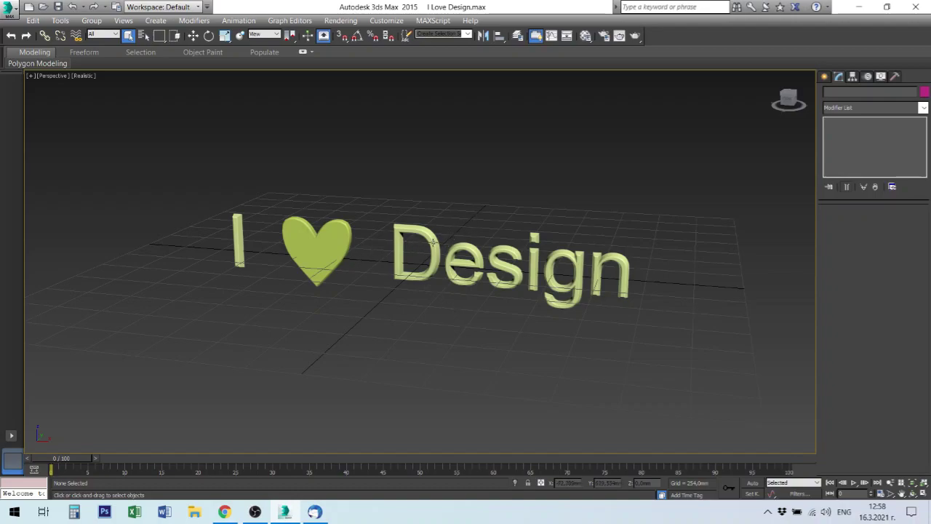
middle_click_drag(436, 249, 348, 248, "alt")
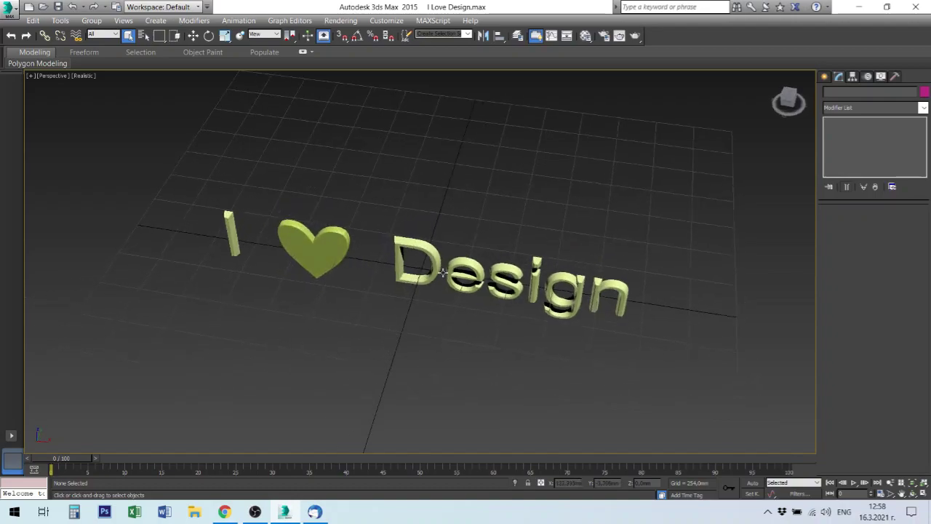
scroll(348, 249, "down", 5)
scroll(348, 245, "up", 5)
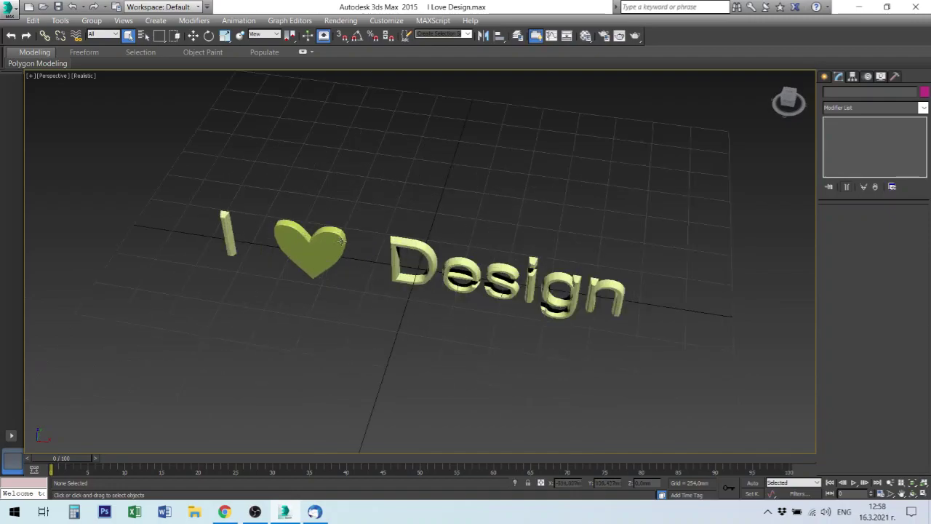
scroll(348, 233, "up", 4)
scroll(348, 230, "up", 5)
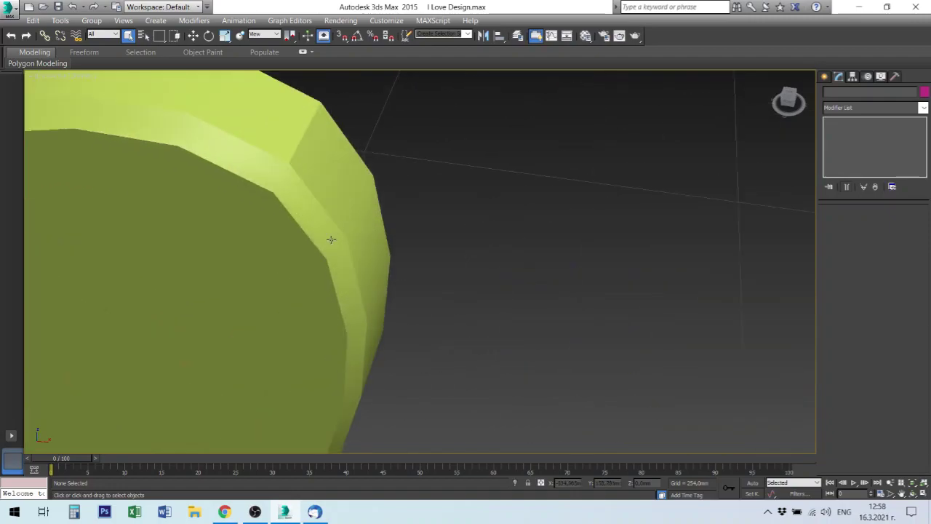
scroll(332, 239, "down", 4)
scroll(331, 240, "down", 2)
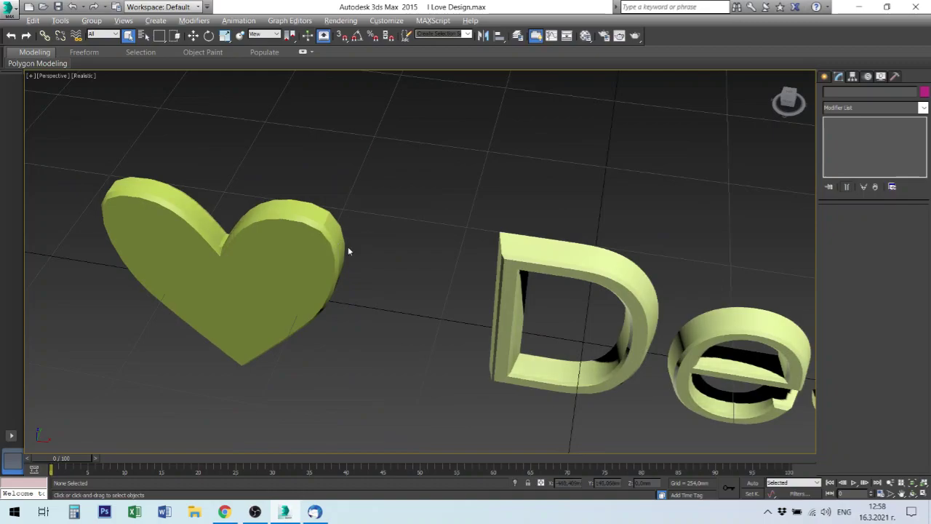
Inspect the heart's chamfered edge from a new angle, then select the heart
middle_click_drag(348, 250, 407, 337, "alt")
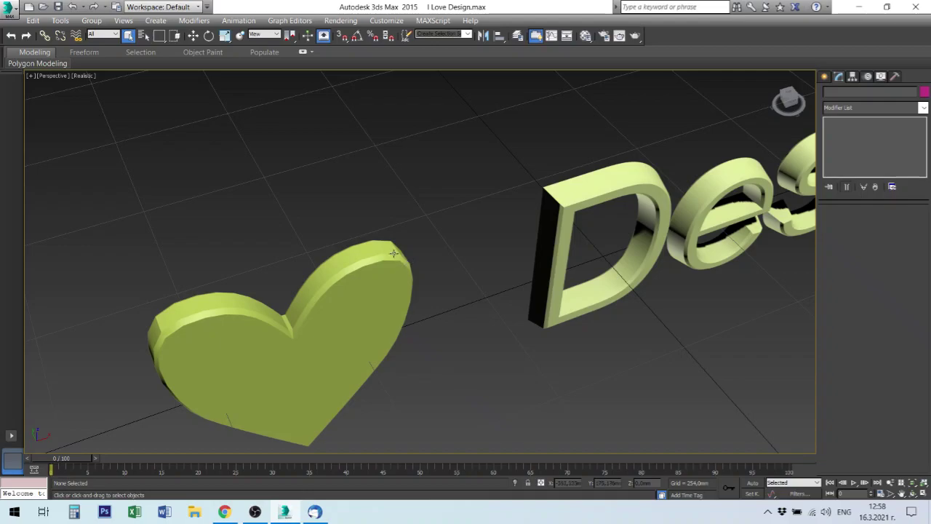
scroll(389, 259, "up", 5)
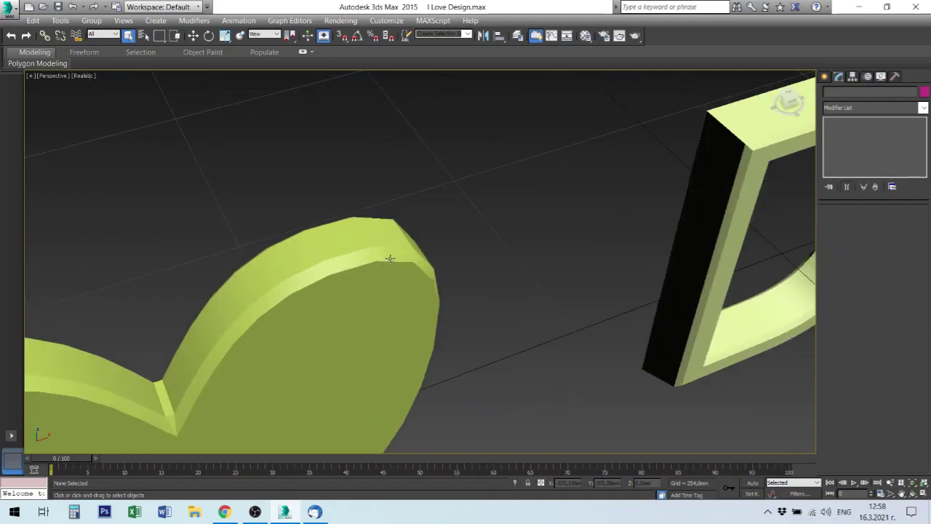
mouse_move(390, 258)
middle_mouse_down("alt")
mouse_move(483, 252)
mouse_move(410, 252)
middle_mouse_up("alt")
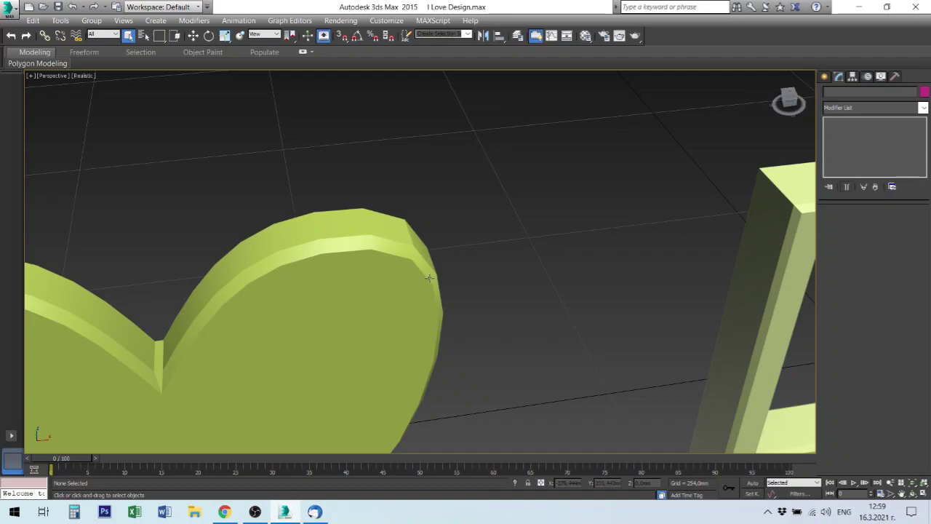
scroll(429, 278, "down", 4)
middle_click_drag(433, 322, 411, 288)
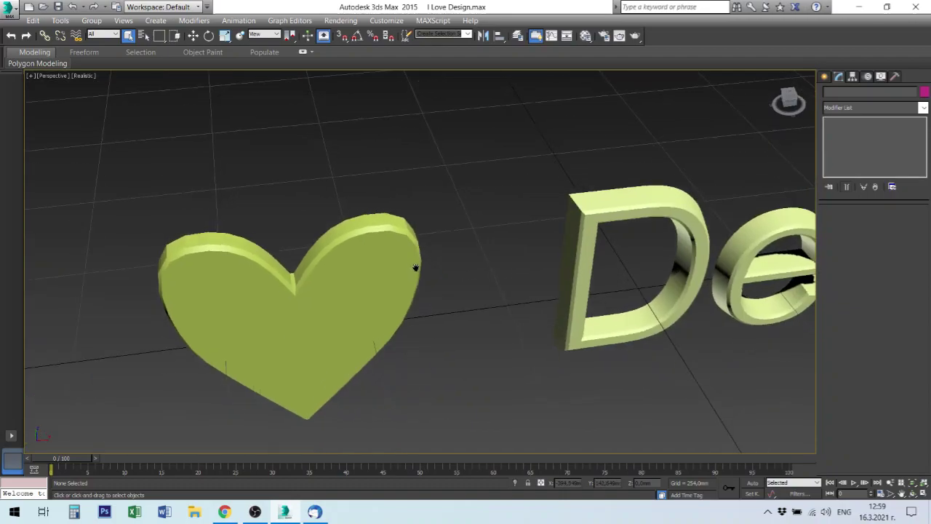
left_click(376, 288)
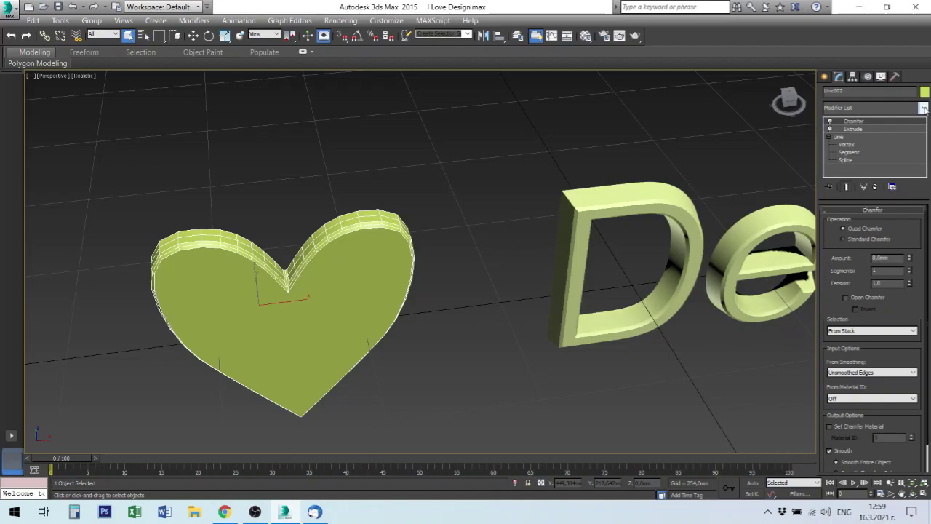
Choose Edit Poly from the Modifier List to stack it on the heart
left_click(924, 108)
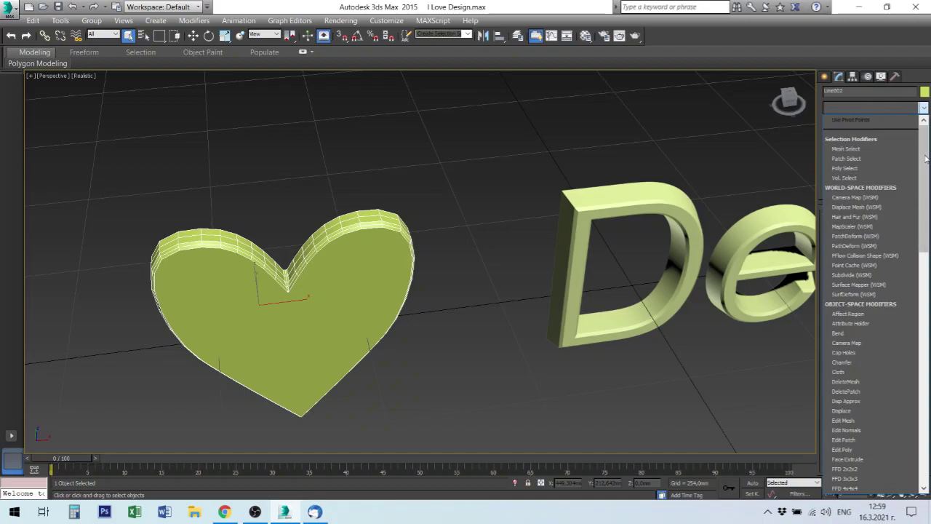
left_click_drag(925, 158, 929, 194)
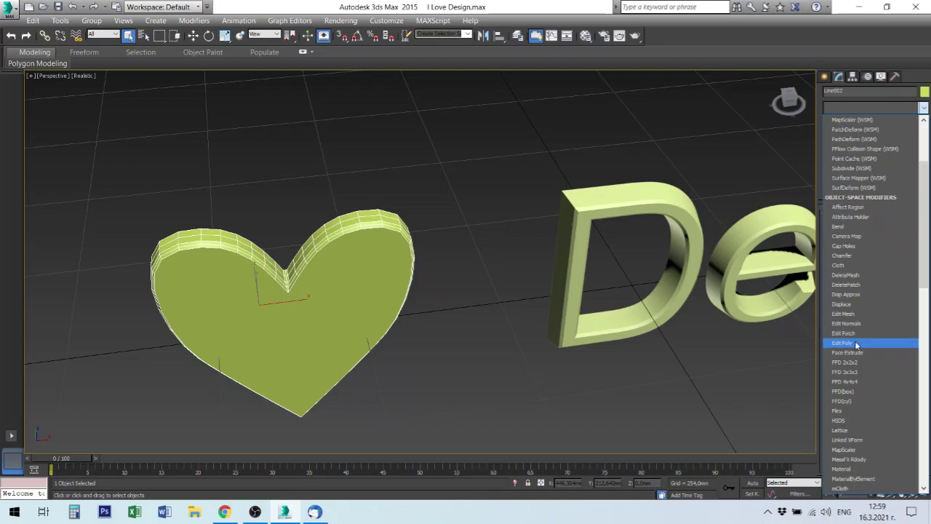
left_click(856, 344)
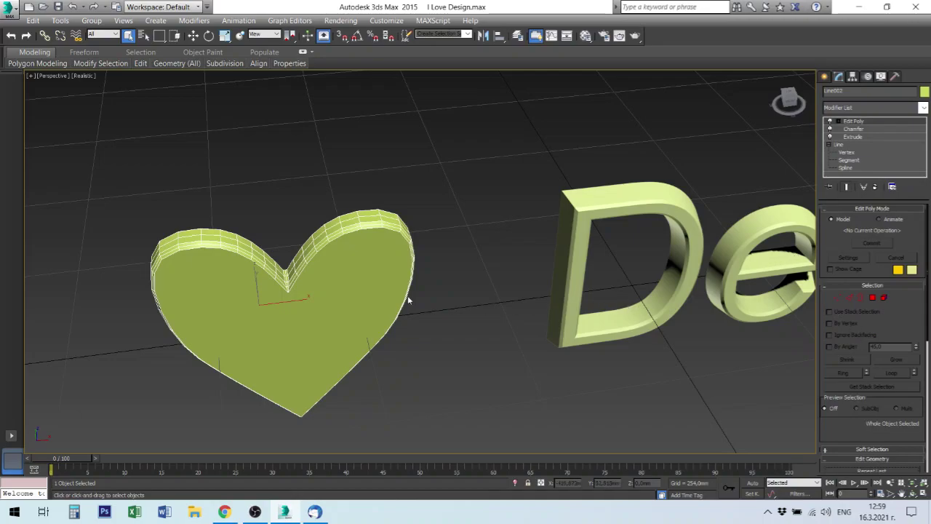
Step through the heart's Line, Extrude and Chamfer stages, then expand Edit Poly's sub-object levels
mouse_move(501, 379)
middle_mouse_down("alt")
mouse_move(504, 358)
mouse_move(531, 364)
middle_mouse_up("alt")
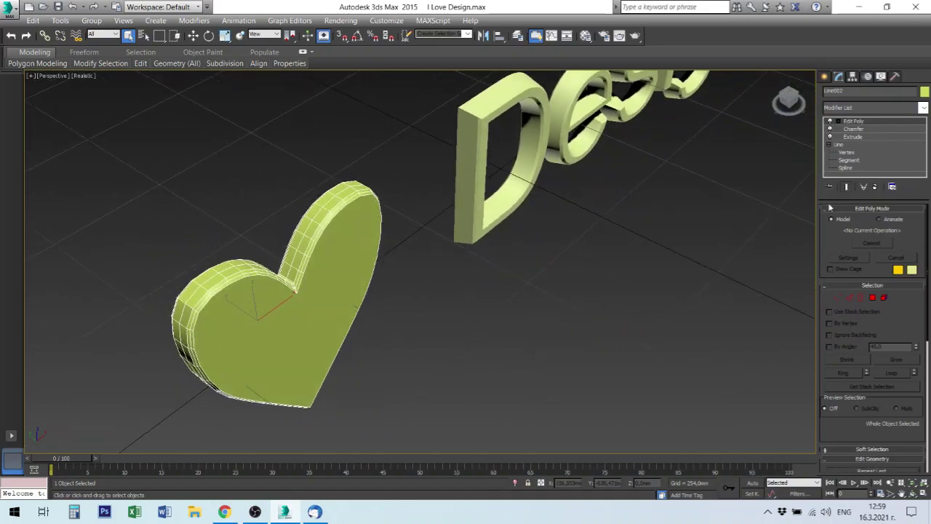
left_click(843, 146)
left_click(830, 146)
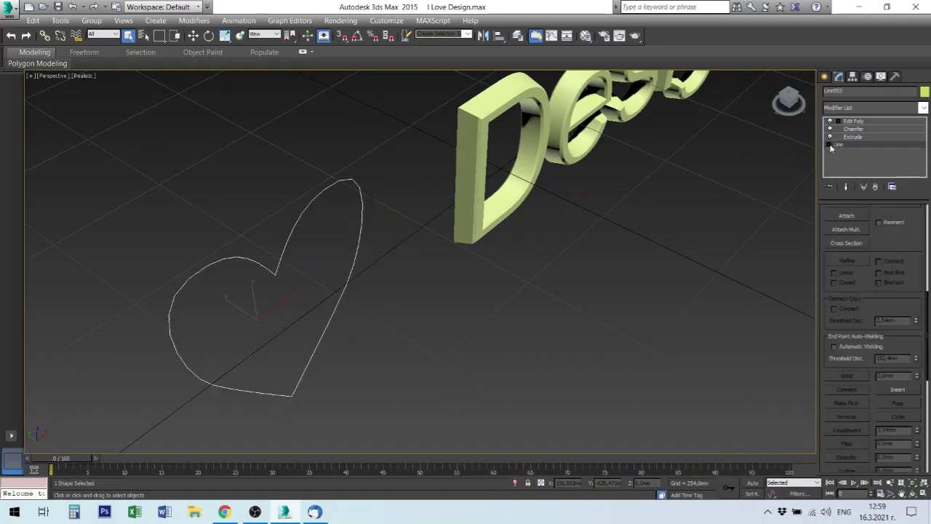
left_click(860, 138)
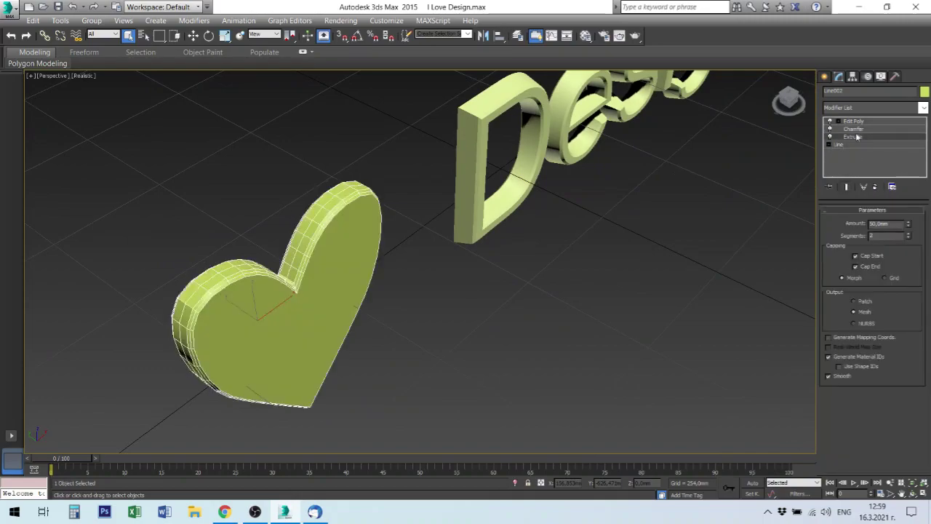
left_click(855, 130)
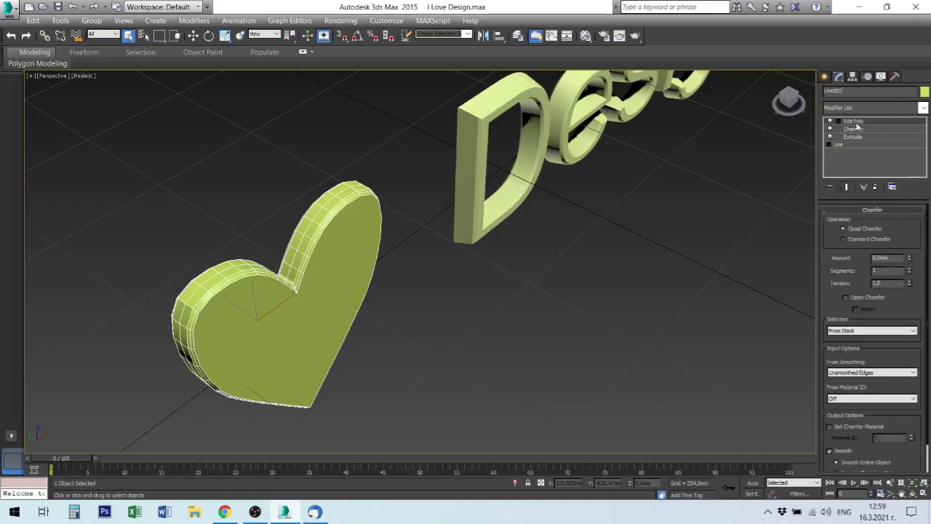
left_click(856, 123)
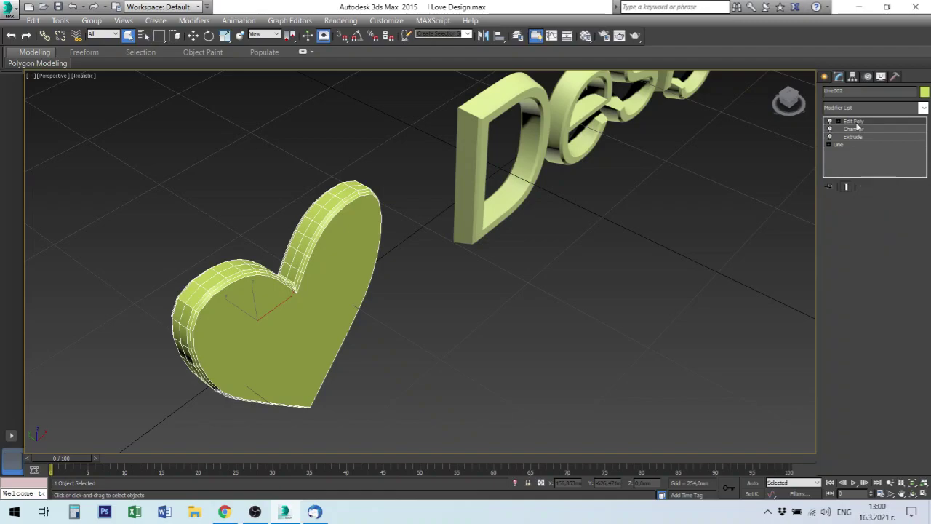
left_click(839, 121)
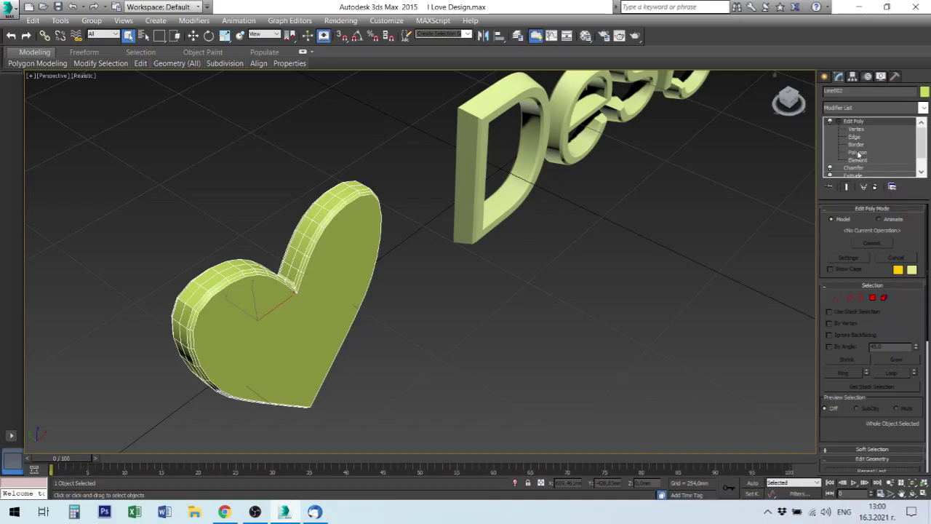
Move Edit Poly from Border to Polygon sub-object level
left_click(855, 145)
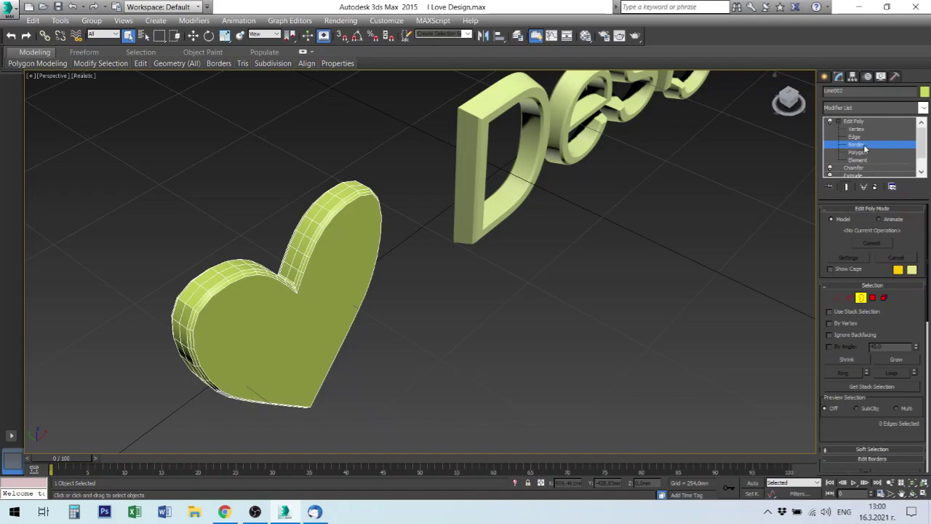
left_click(860, 153)
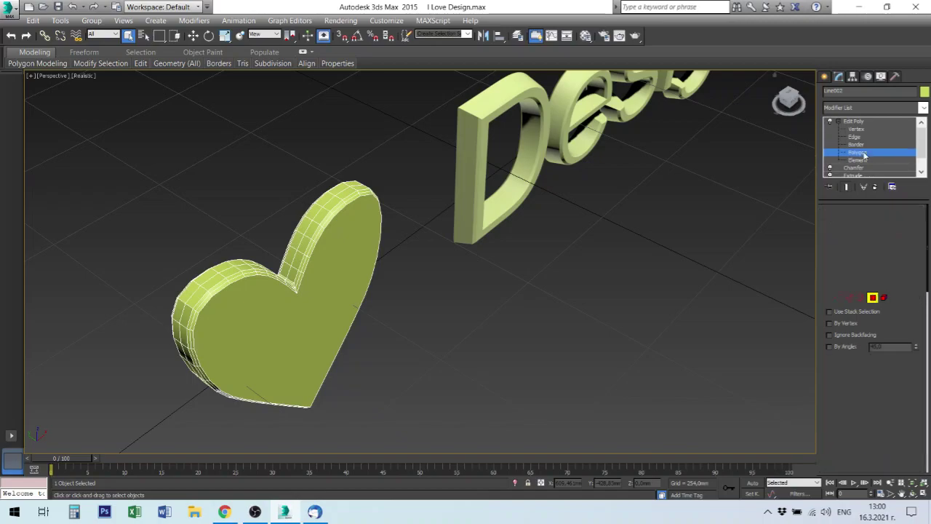
left_click(860, 153)
left_click(861, 153)
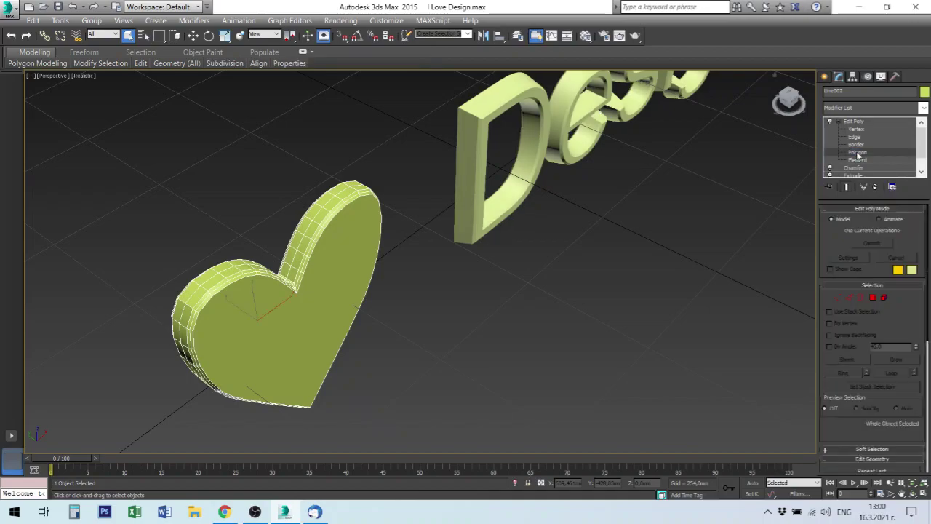
Select the heart's front face and several small polygons on its curved side
left_click(269, 324)
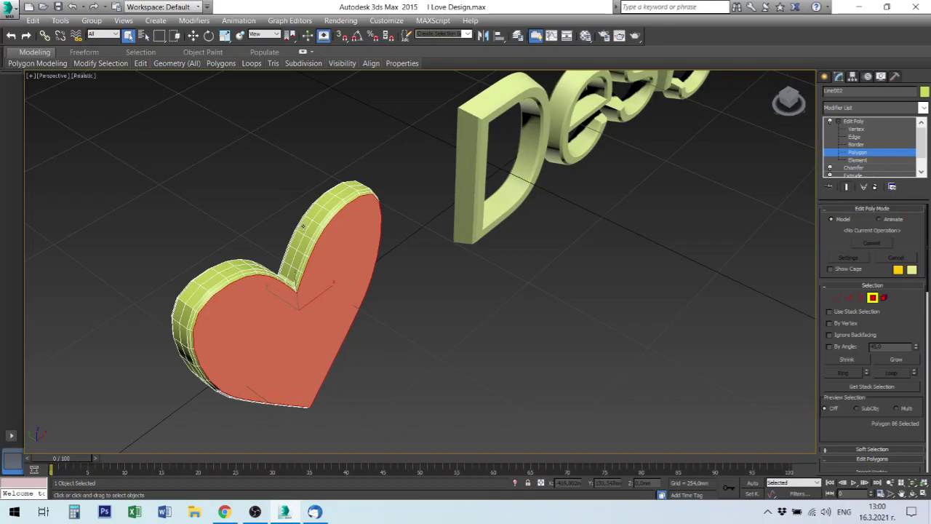
left_click(305, 226)
left_click(311, 230)
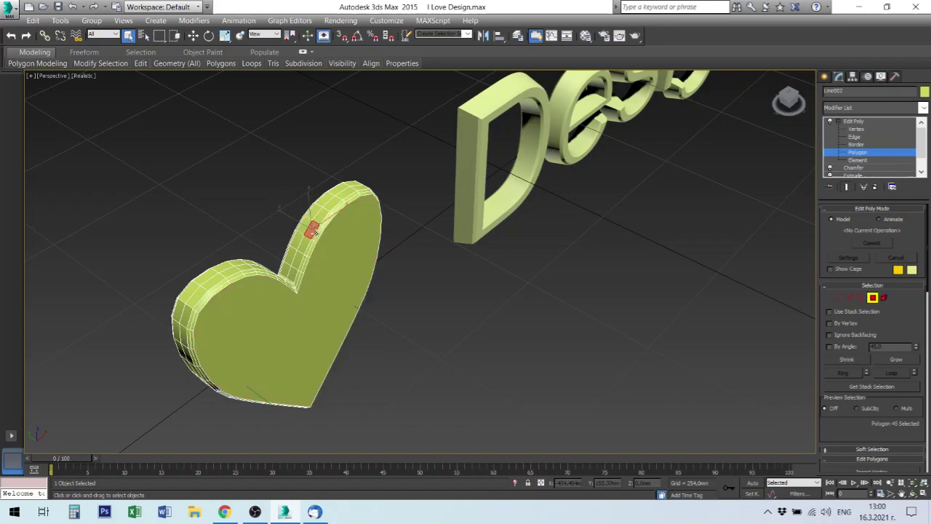
left_click(326, 269)
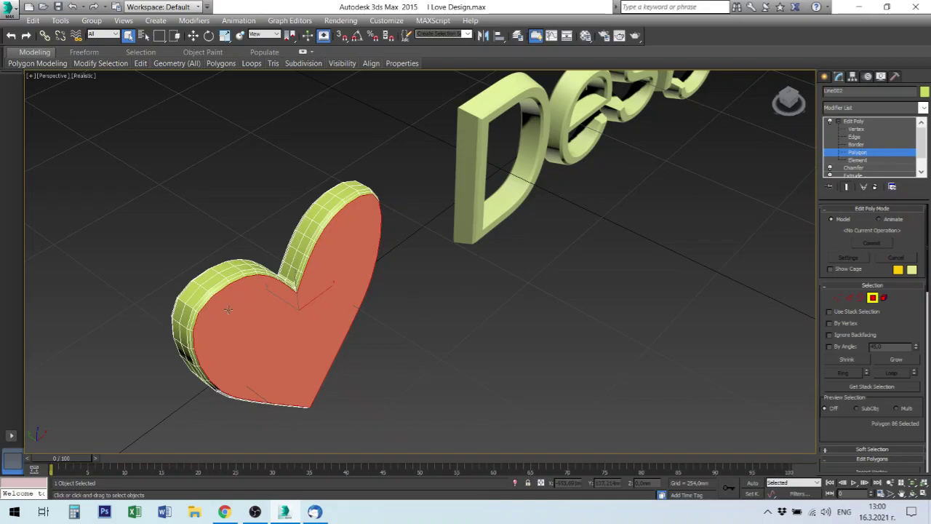
left_click(197, 296)
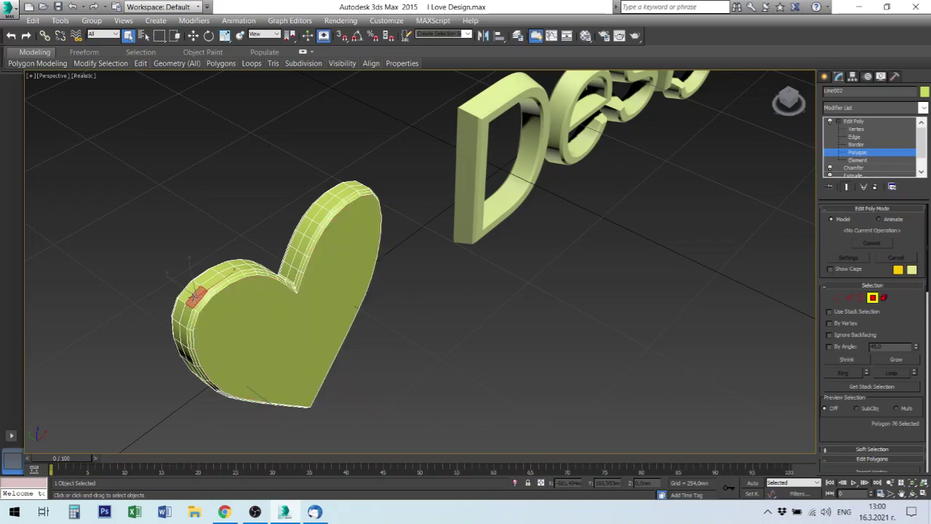
scroll(195, 295, "up", 3)
scroll(196, 295, "up", 4)
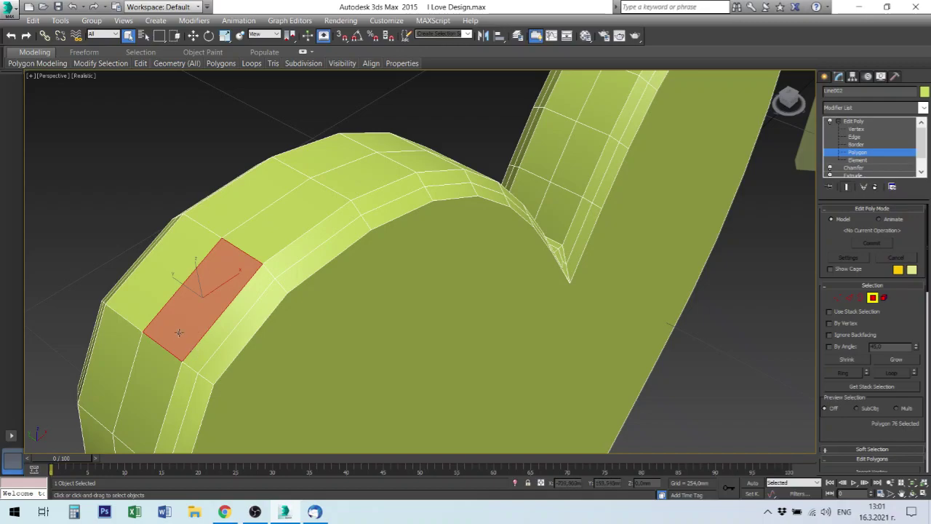
Face the heart's front and select its large front polygon
scroll(427, 272, "up", 2)
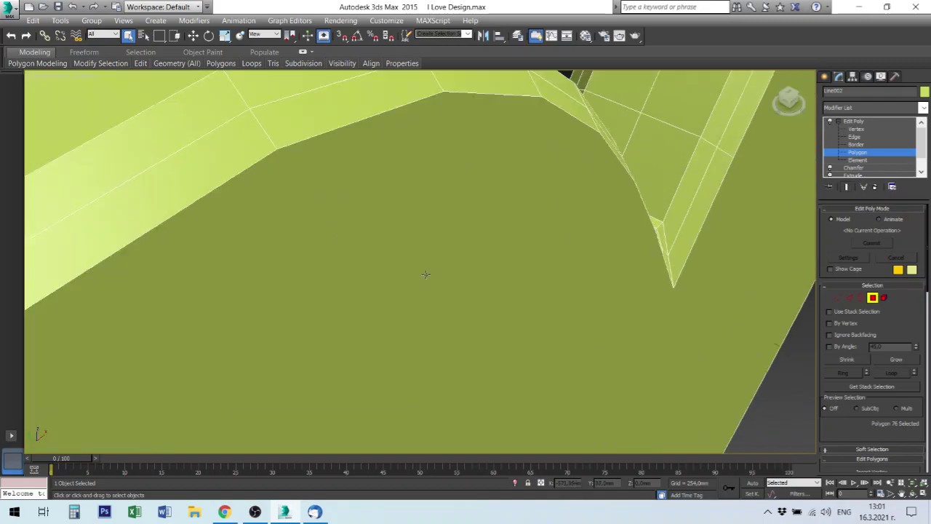
scroll(436, 277, "down", 3)
scroll(441, 280, "down", 3)
middle_click_drag(458, 299, 390, 223, "alt")
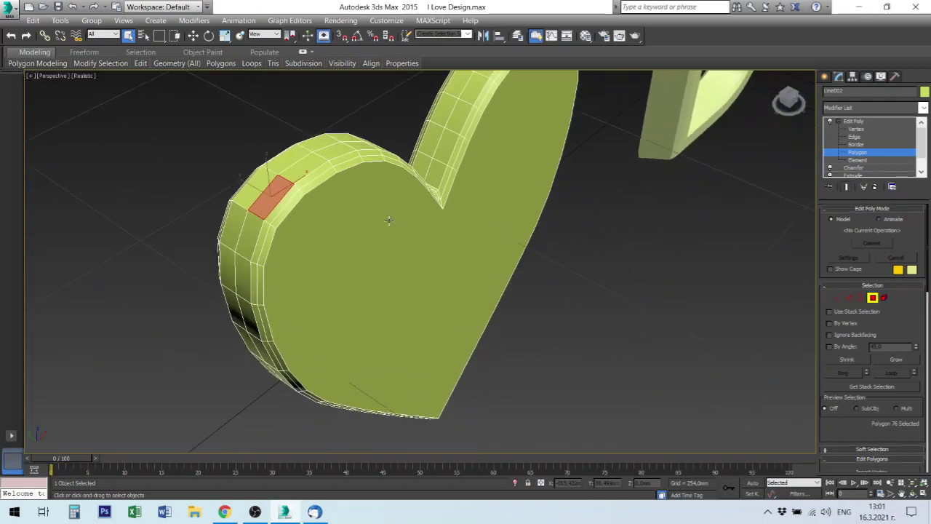
left_click(397, 256)
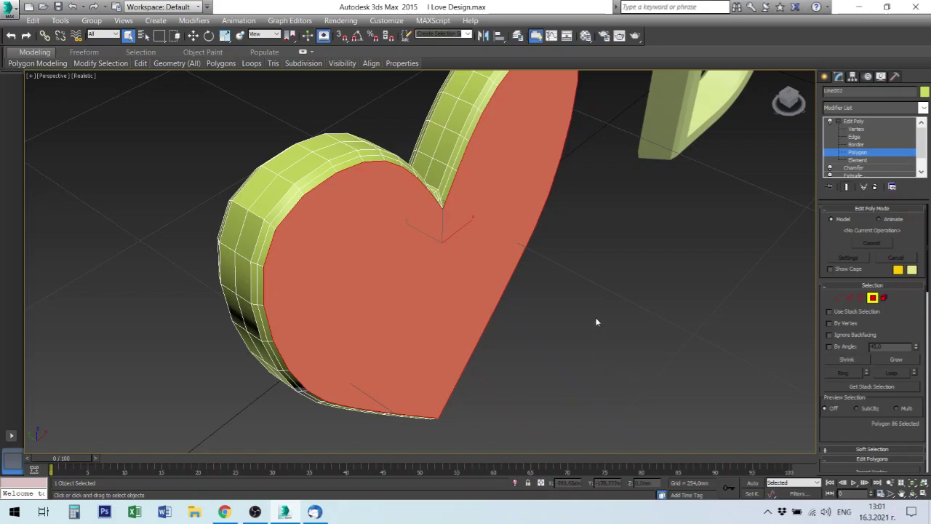
scroll(557, 296, "up", 3)
scroll(553, 283, "down", 3)
scroll(553, 283, "down", 2)
scroll(538, 254, "up", 1)
mouse_move(538, 255)
middle_mouse_down()
mouse_move(510, 219)
mouse_move(477, 258)
middle_mouse_up()
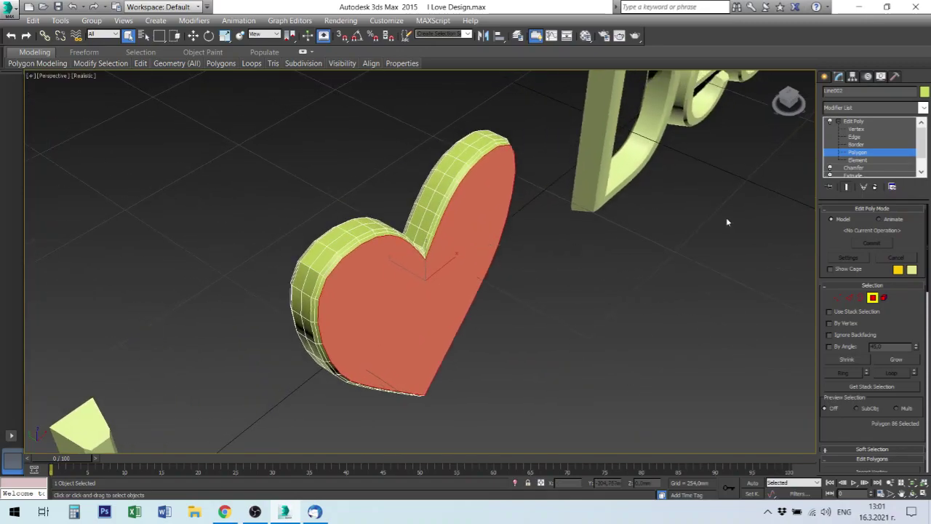
Exit Polygon level, toggle the Chamfer modifier off and on, and display its parameters
left_click(831, 122)
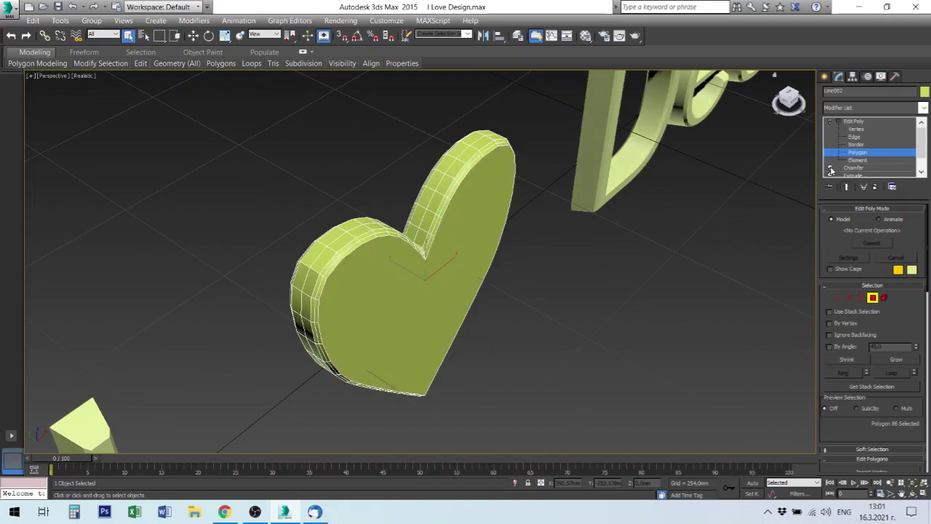
left_click(831, 168)
left_click(854, 122)
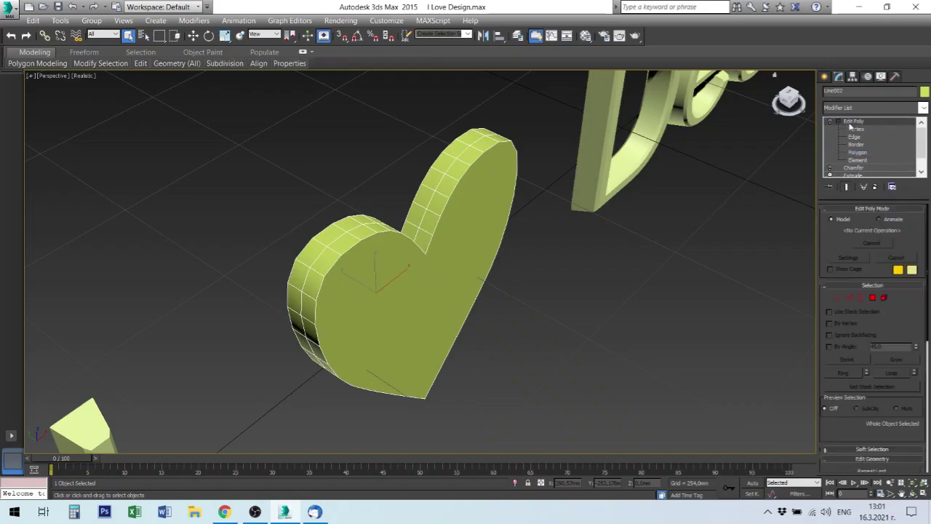
left_click(838, 122)
left_click(855, 129)
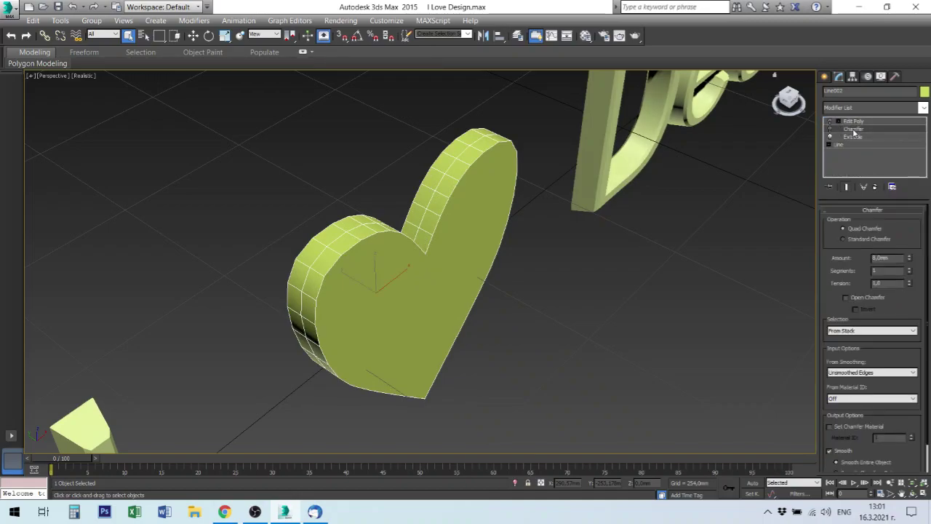
left_click(830, 129)
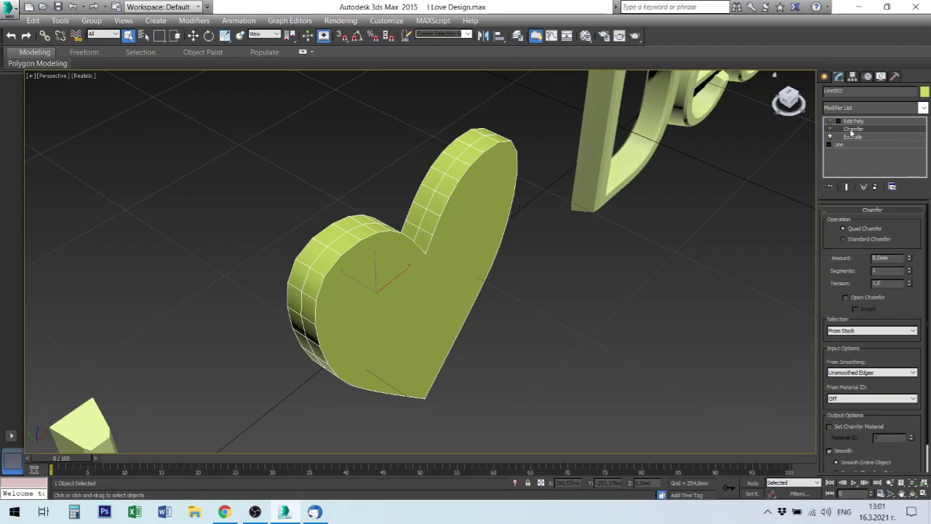
Delete the heart's Chamfer modifier, then check the Edit Poly and Extrude entries
right_click(852, 131)
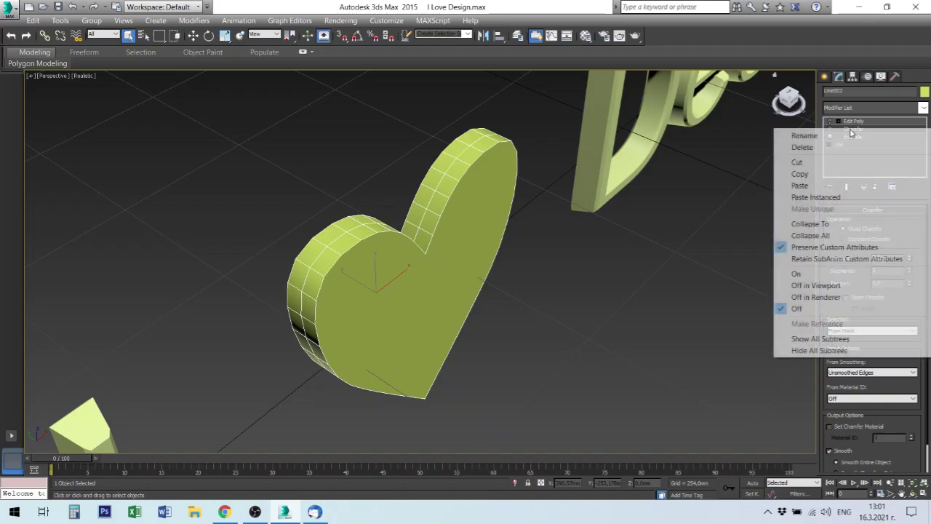
left_click(801, 148)
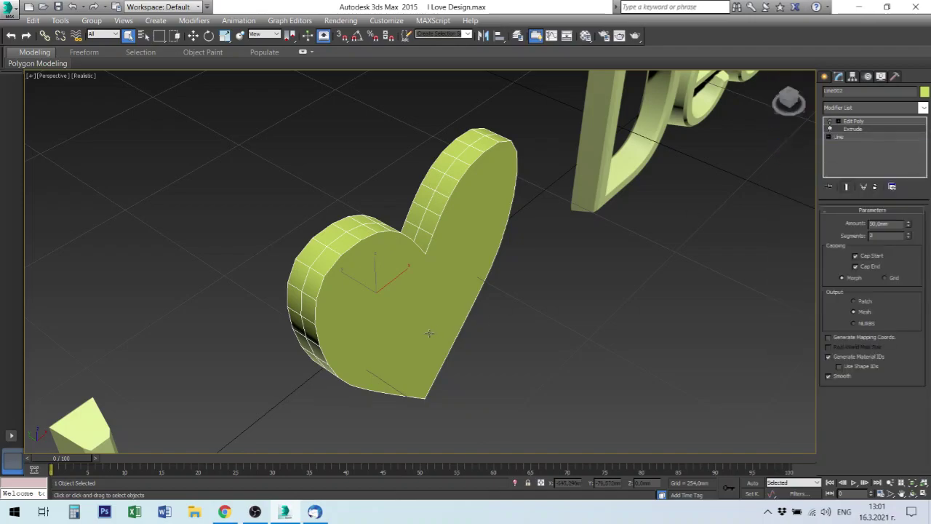
left_click(857, 122)
left_click(856, 129)
right_click(854, 131)
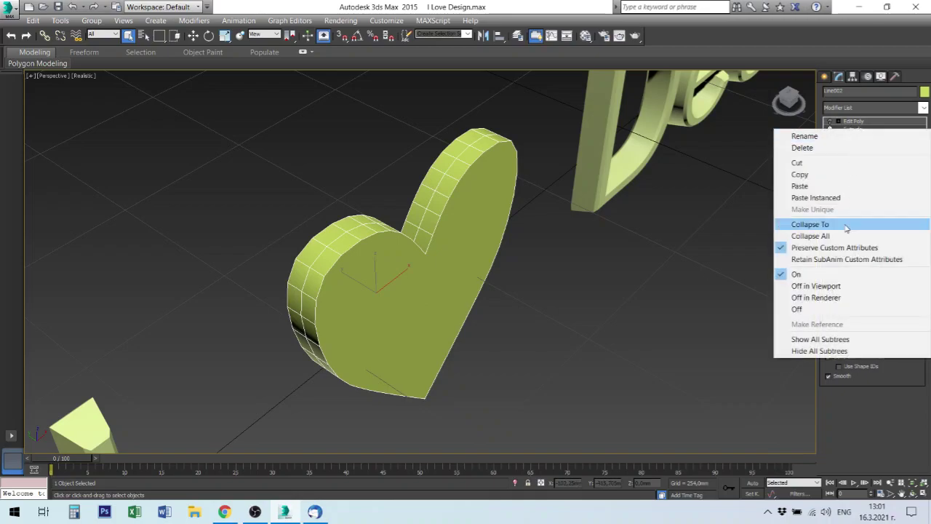
Add an Edit Mesh modifier to the heart and expand its sub-object levels
left_click(924, 108)
left_click(924, 107)
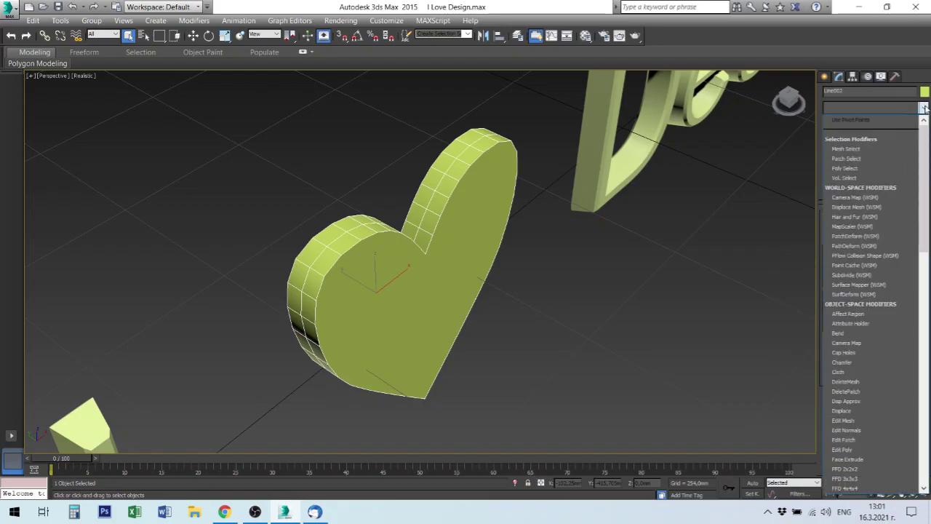
scroll(905, 367, "down", 1)
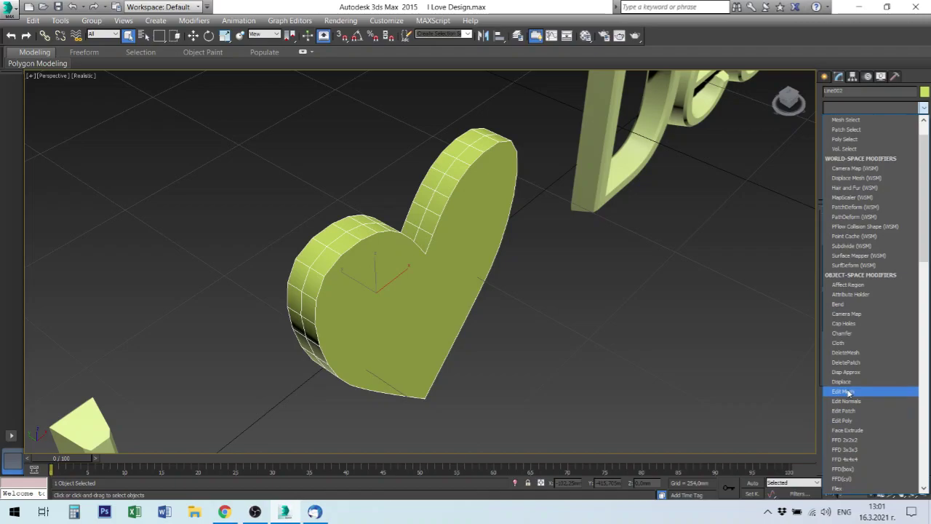
left_click(851, 391)
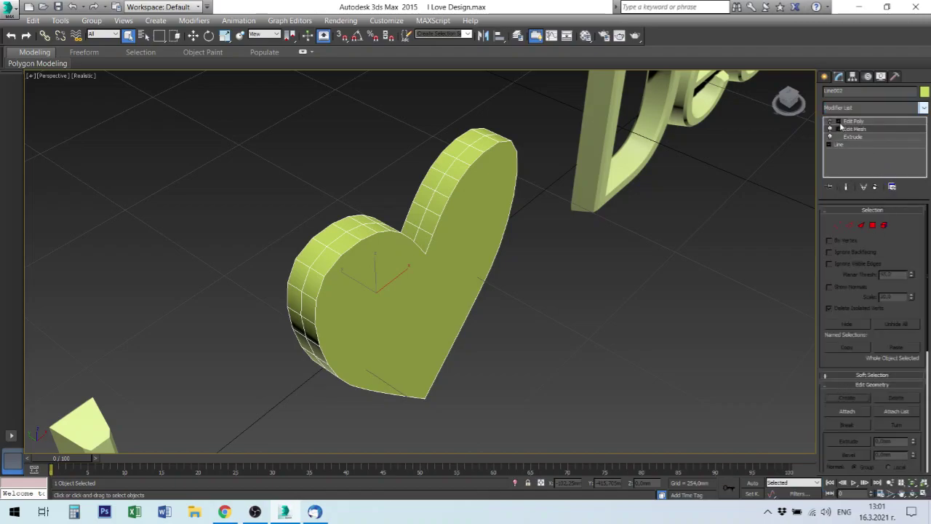
left_click(839, 128)
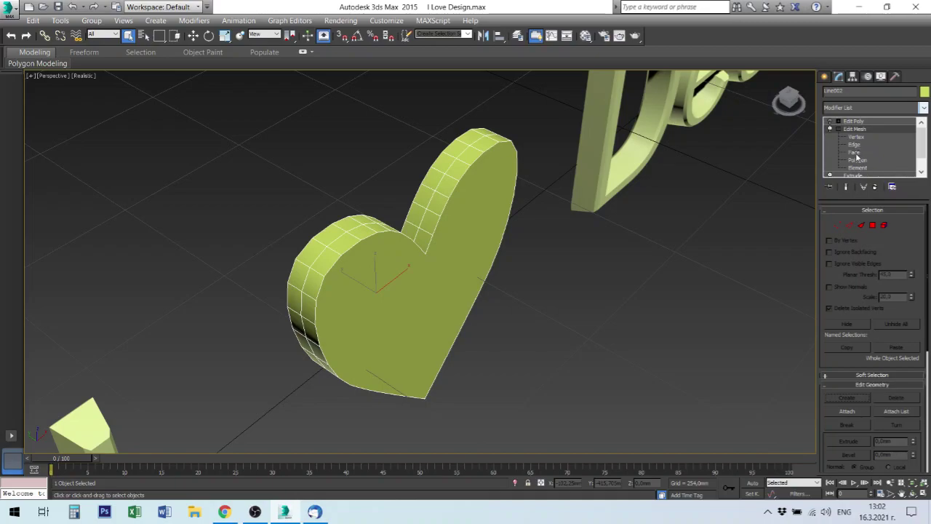
left_click(839, 122)
Switch Edit Mesh to Polygon level and select the heart's whole front polygon
scroll(876, 157, "down", 2)
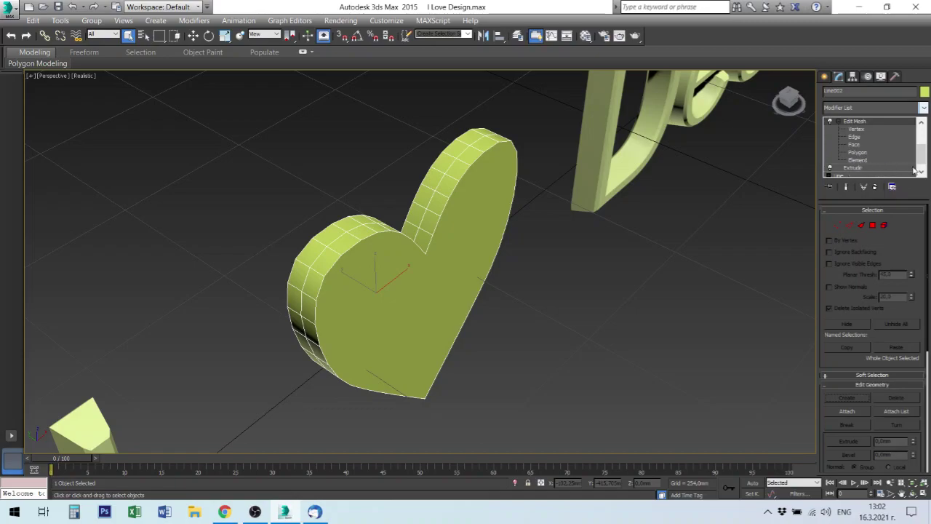
left_click_drag(920, 159, 918, 140)
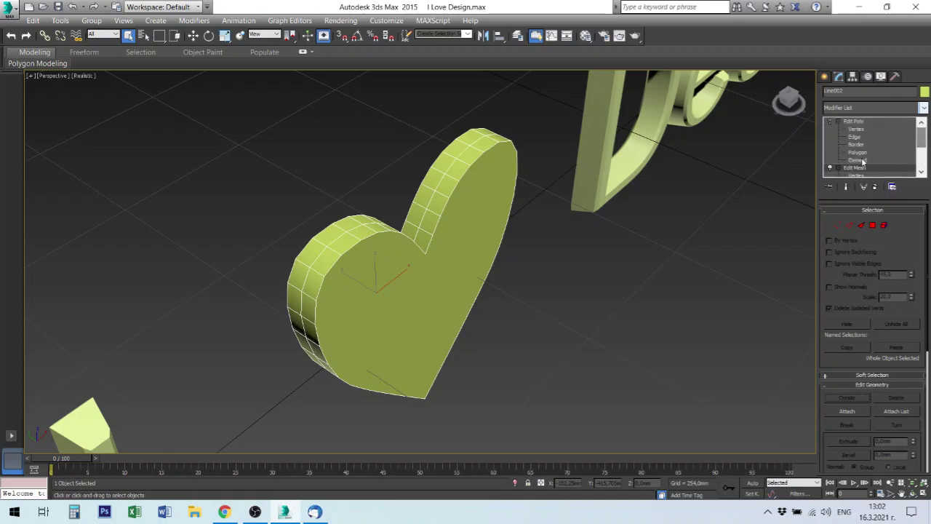
left_click(859, 145)
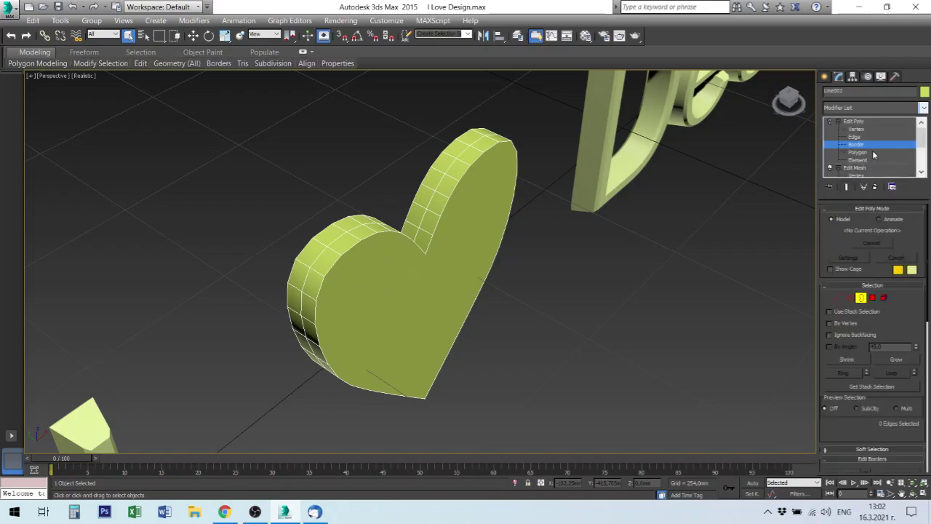
scroll(863, 166, "down", 1)
scroll(862, 168, "down", 1)
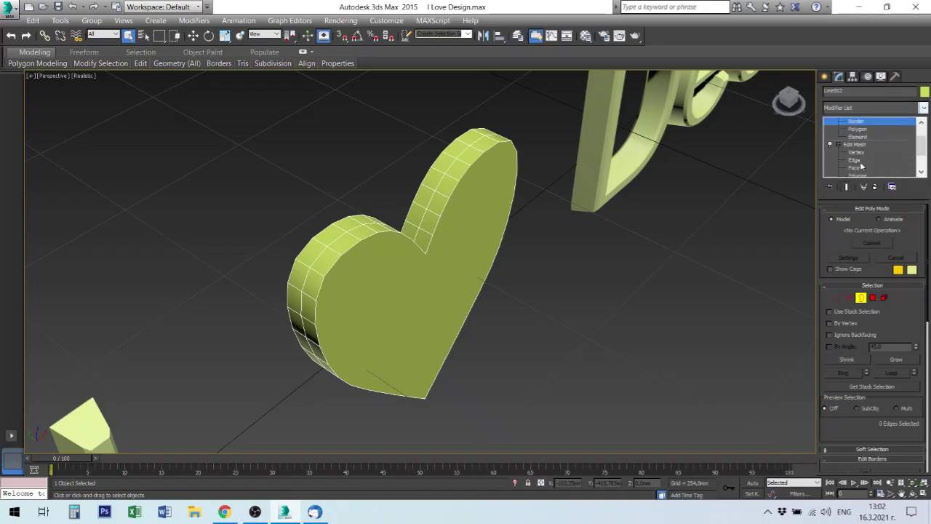
scroll(862, 169, "down", 1)
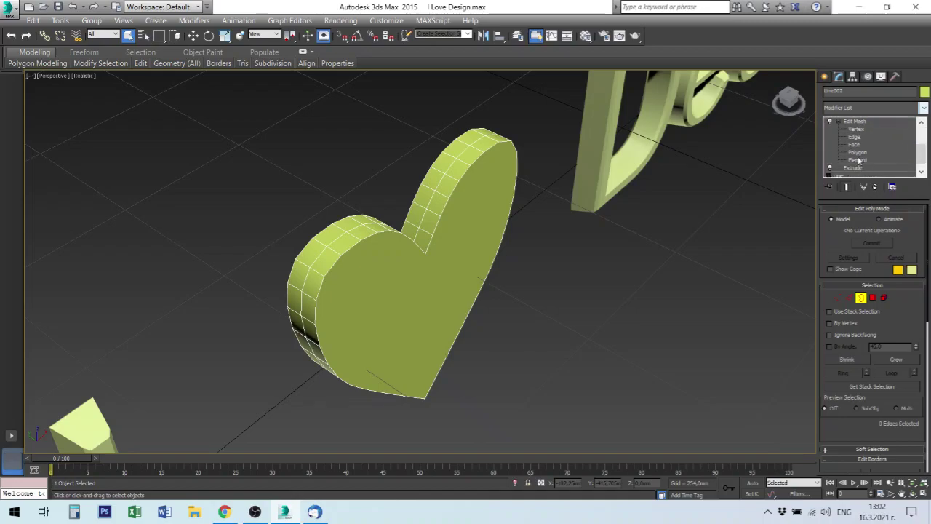
left_click(860, 153)
left_click(858, 168)
left_click(428, 298)
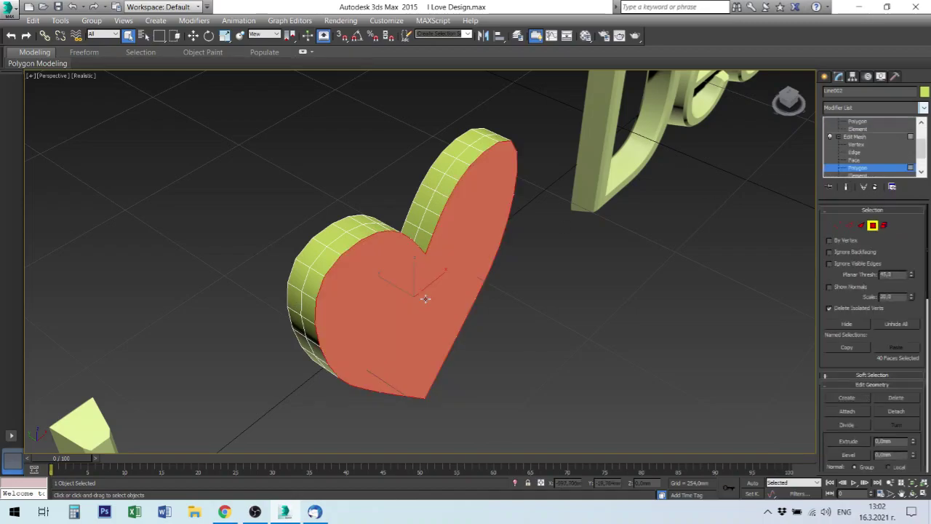
At Face level, pick the thin triangles across the heart's front, then return to Edit Mesh top level
left_click(854, 160)
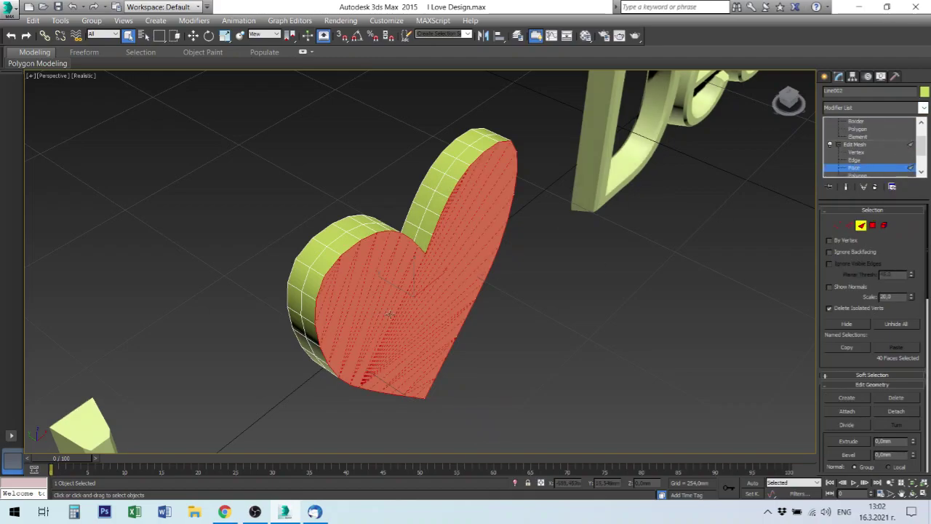
left_click(511, 347)
left_click(455, 321)
left_click(442, 320)
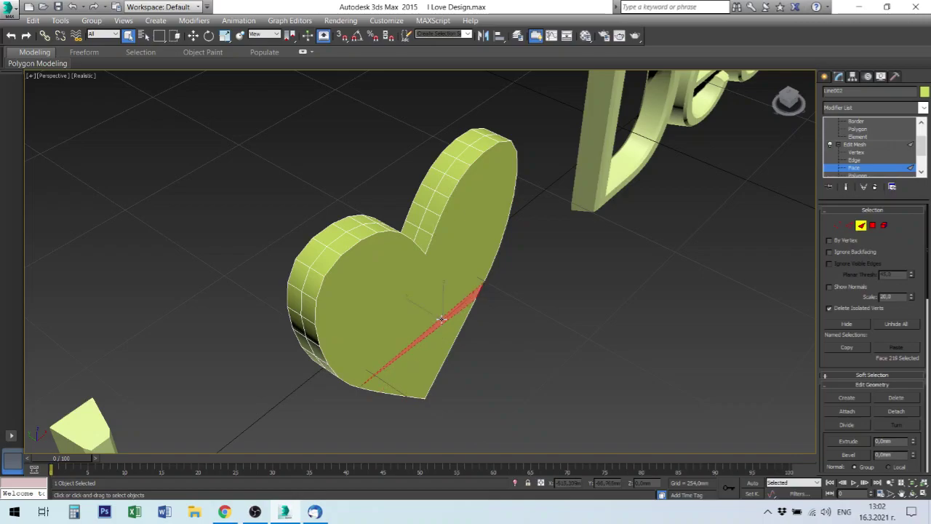
left_click(417, 320)
left_click(399, 310)
left_click(385, 305)
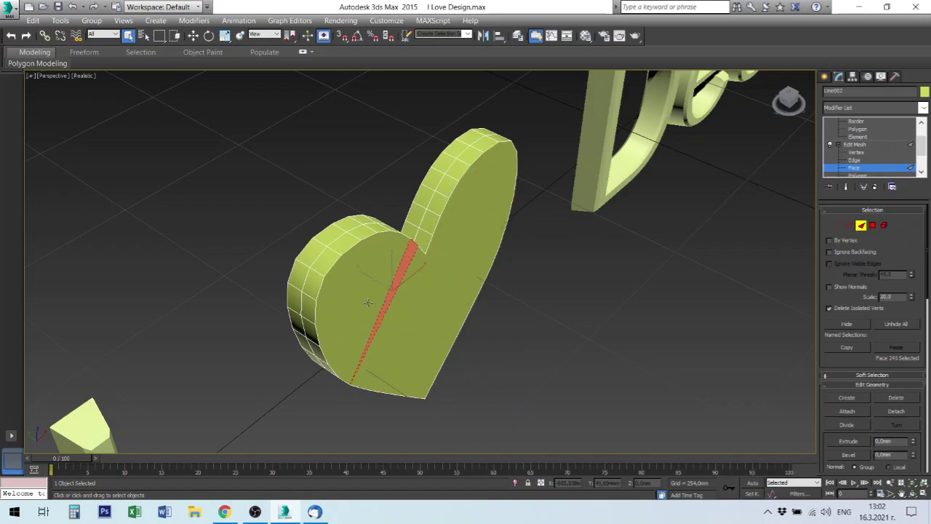
left_click(367, 303)
left_click(361, 295)
left_click(349, 301)
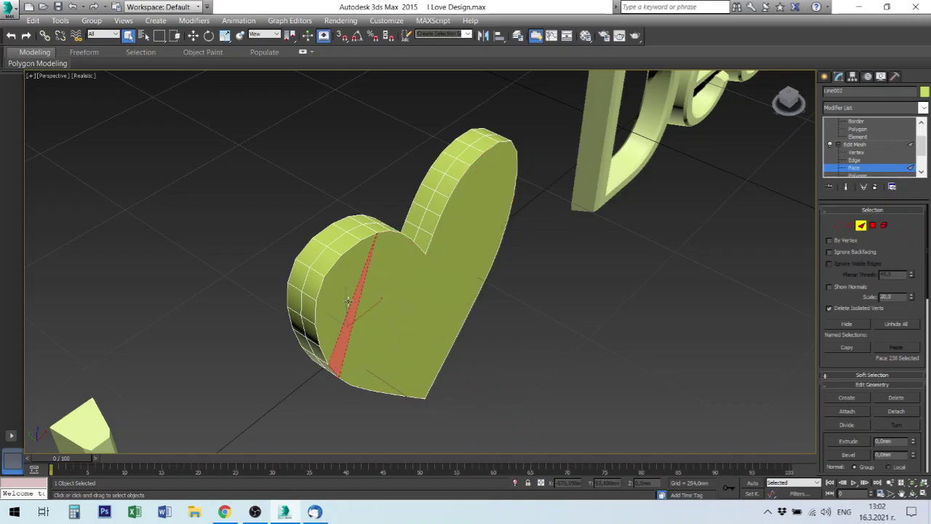
left_click(342, 301)
left_click(336, 291)
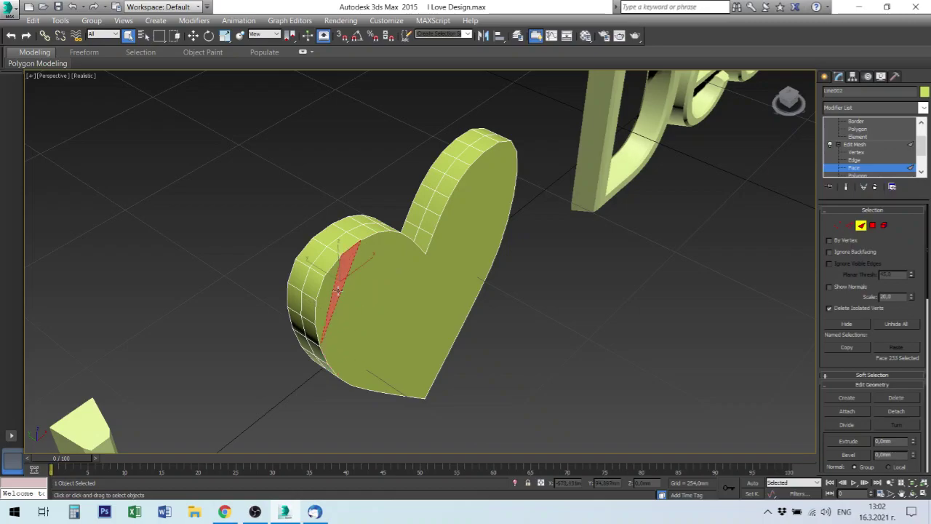
left_click(329, 297)
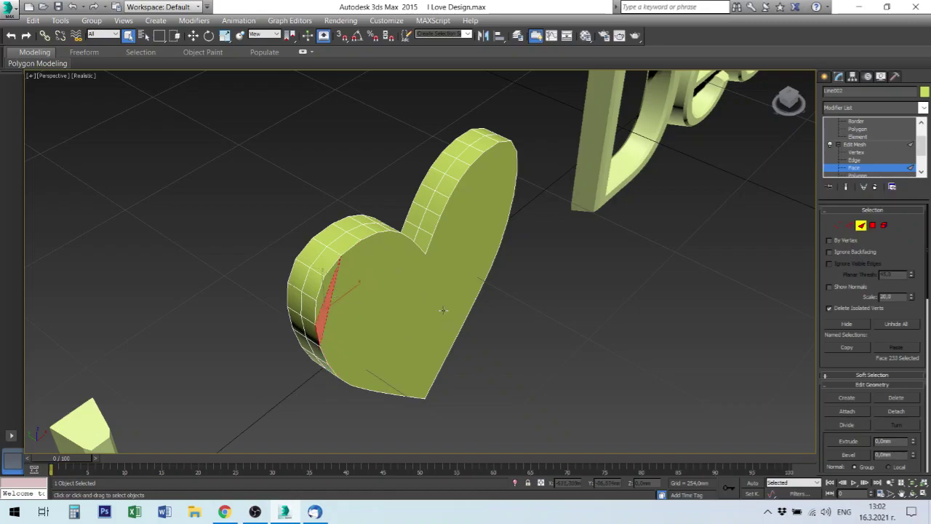
left_click(859, 146)
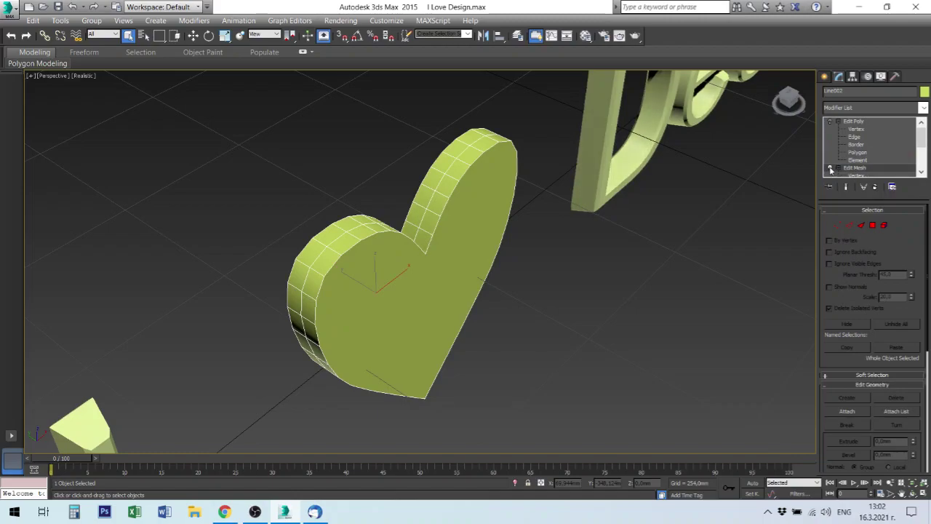
Delete the Edit Mesh modifier from the heart's stack
right_click(454, 310)
right_click(861, 172)
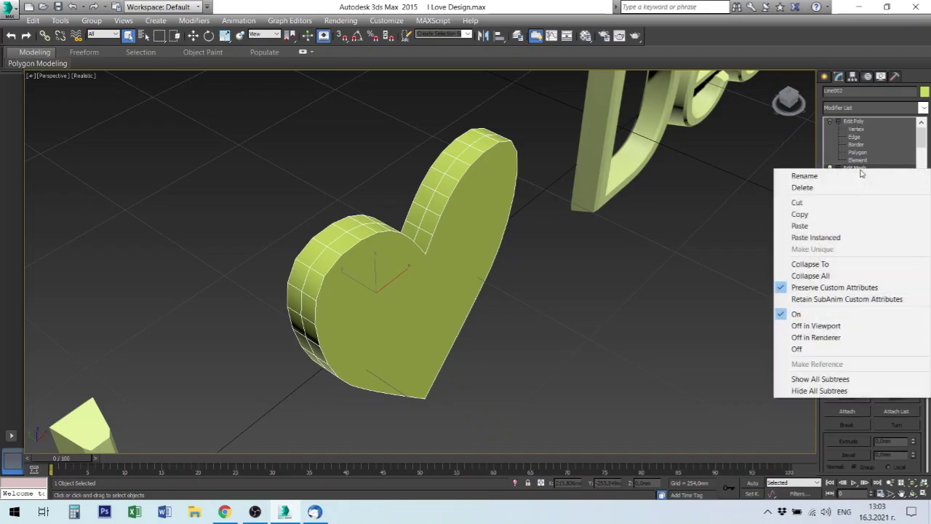
left_click(825, 188)
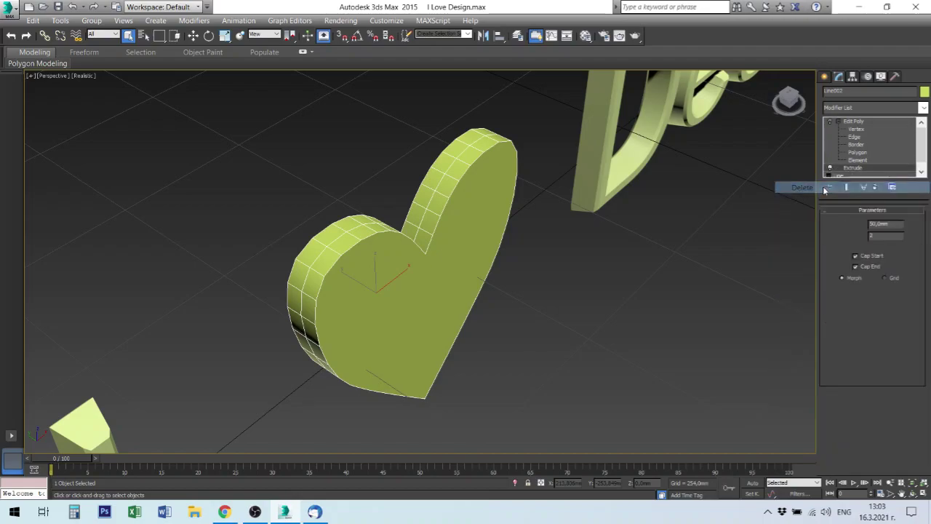
left_click(853, 123)
Uncheck Cap End in the heart's Extrude parameters to leave one face open
left_click(869, 144)
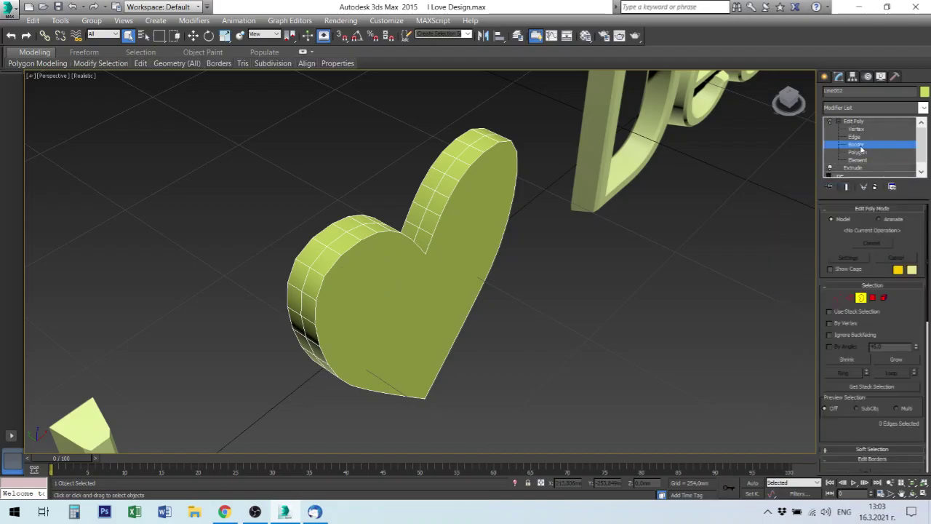
left_click(861, 148)
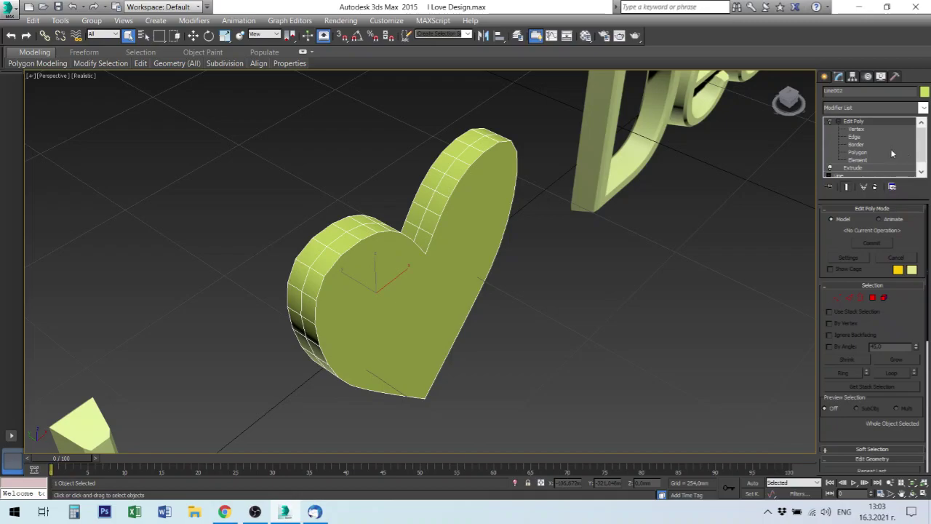
left_click(858, 152)
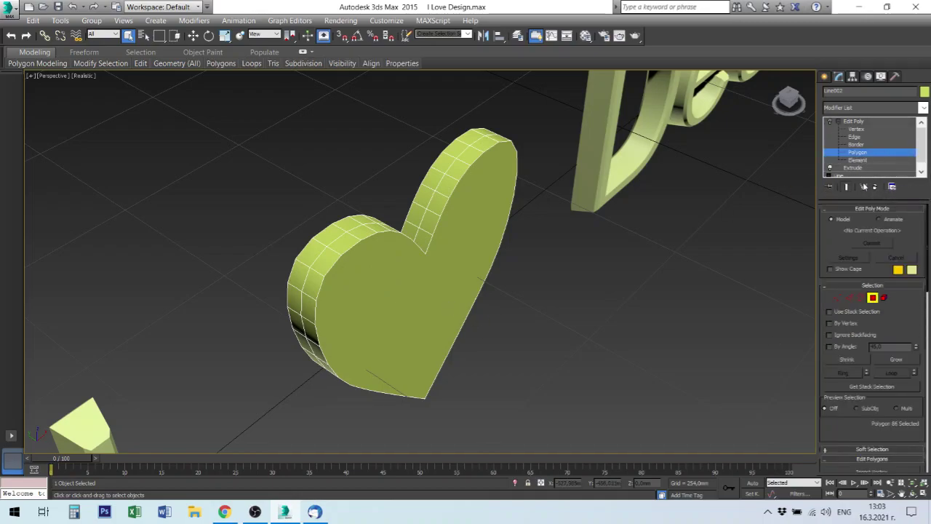
left_click(854, 169)
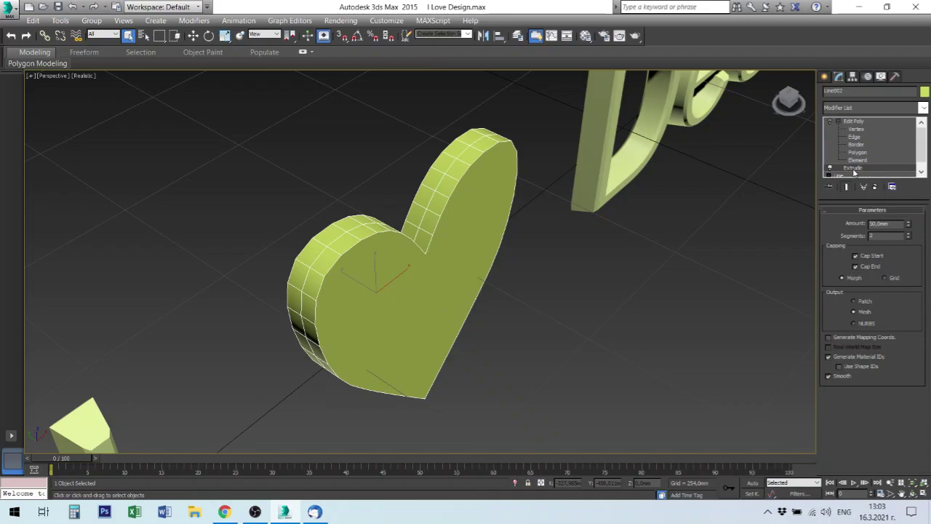
left_click(856, 267)
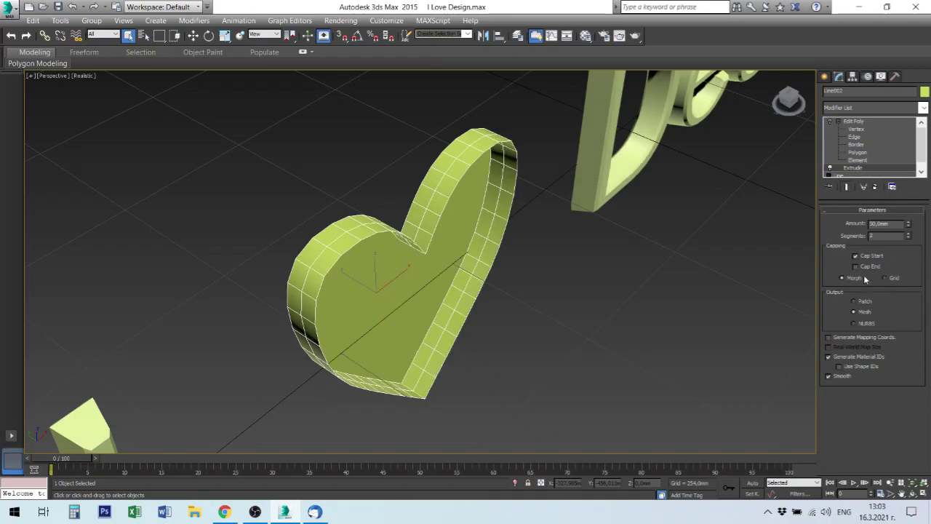
At Edit Poly Border level, select the 42-edge border loop around the heart's front
left_click(854, 123)
left_click(858, 152)
left_click(856, 144)
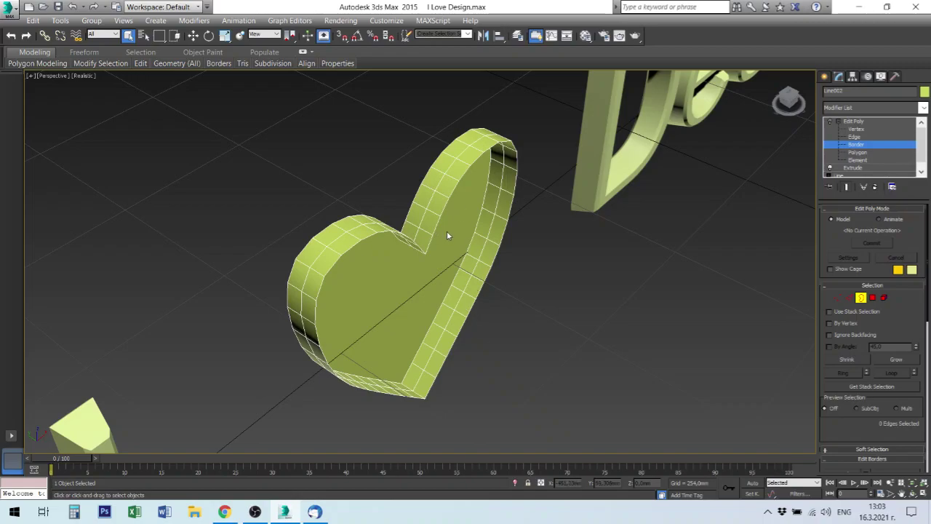
middle_click_drag(448, 235, 443, 246, "alt")
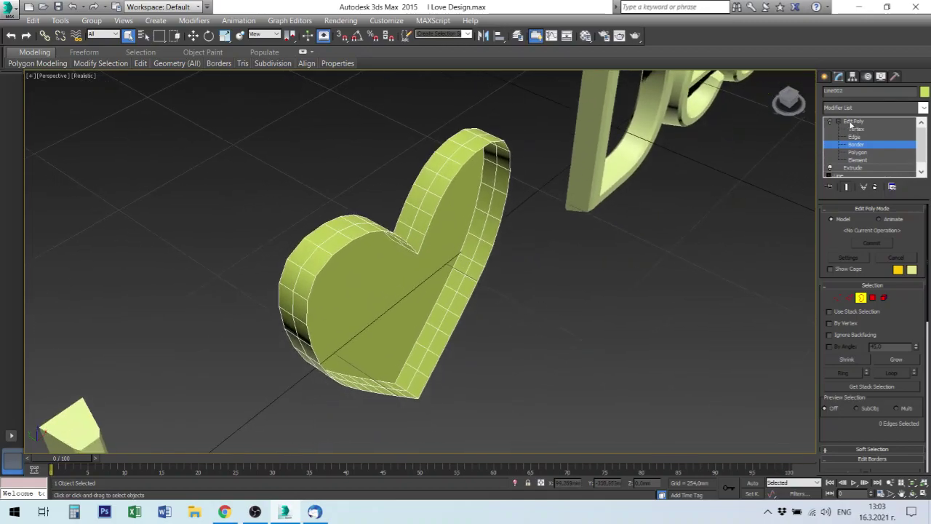
left_click(839, 122)
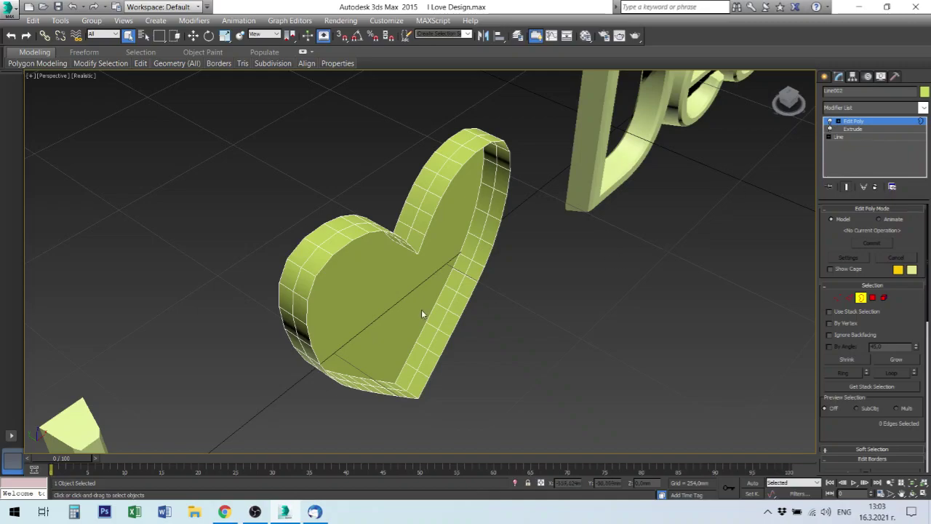
left_click(469, 321)
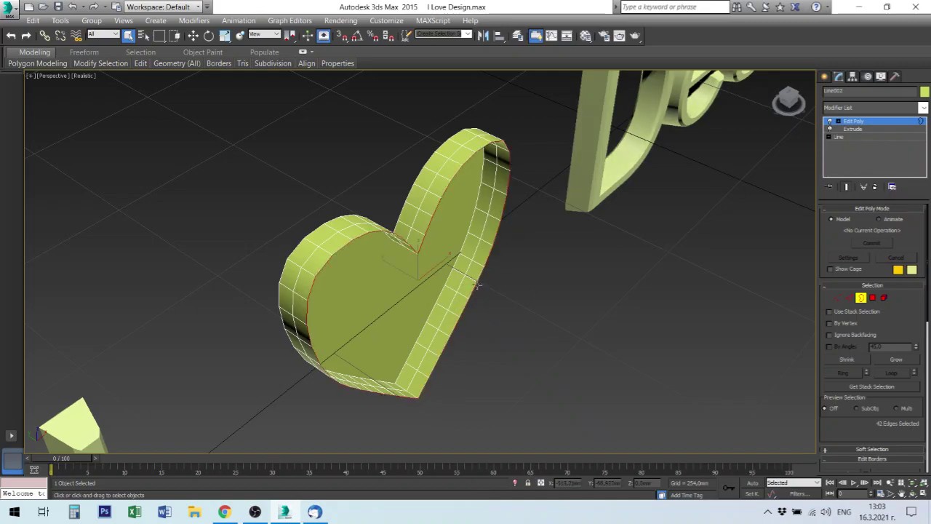
Scale the heart's front border inward, then move it outward to form a stepped front
right_click(475, 281)
left_click(495, 297)
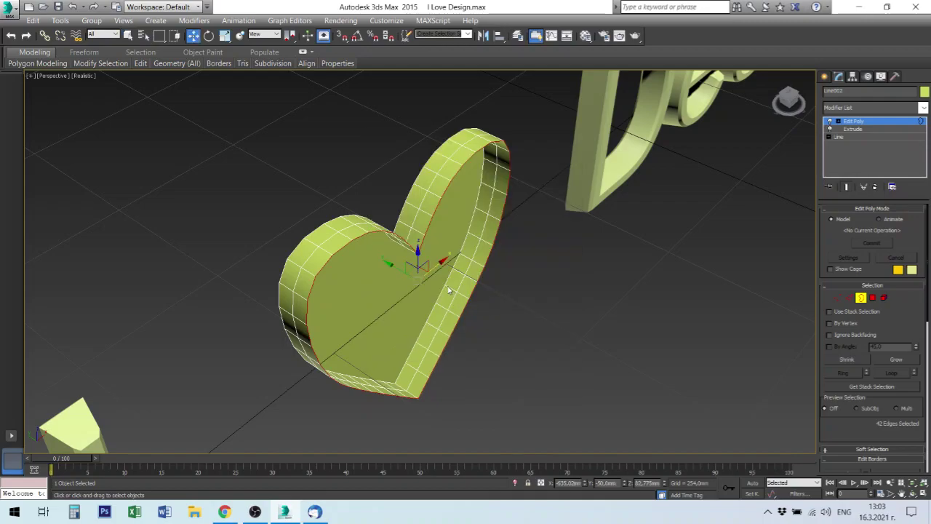
right_click(485, 289)
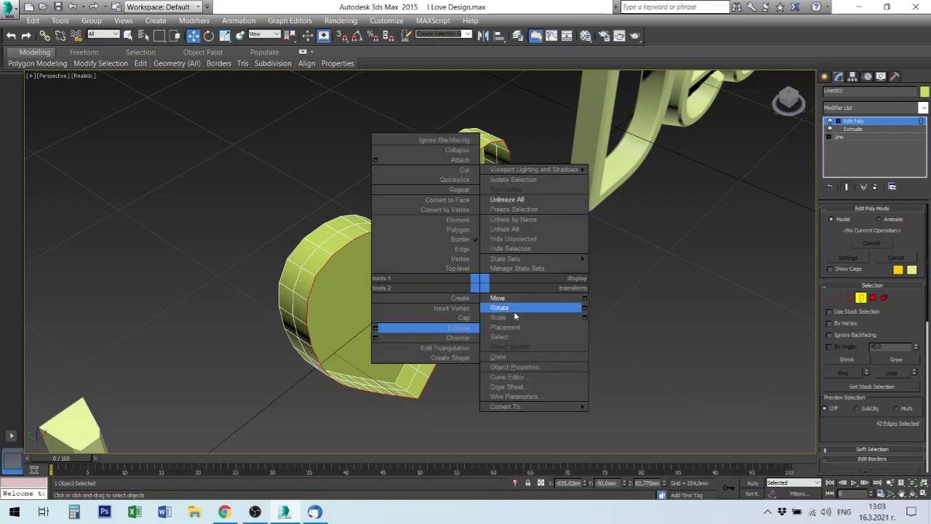
left_click(509, 315)
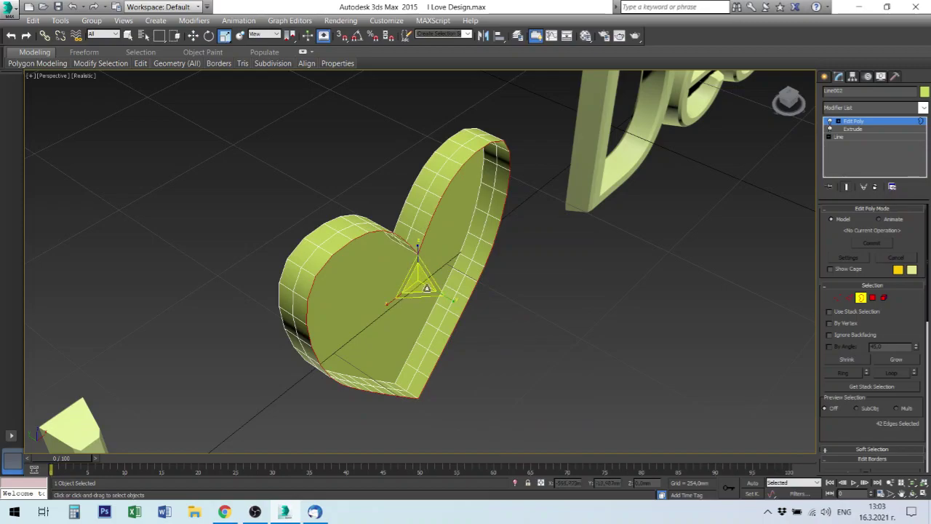
left_click_drag(408, 280, 411, 283)
right_click(414, 287)
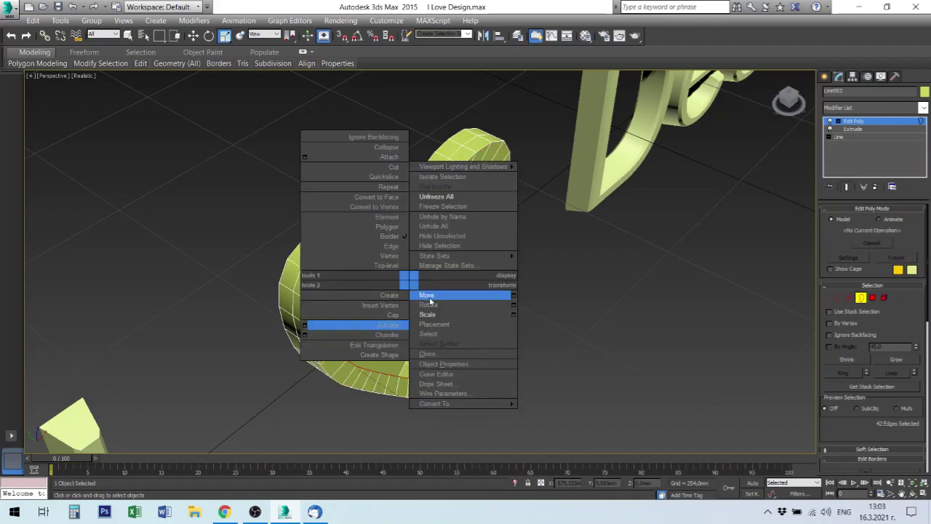
left_click(432, 295)
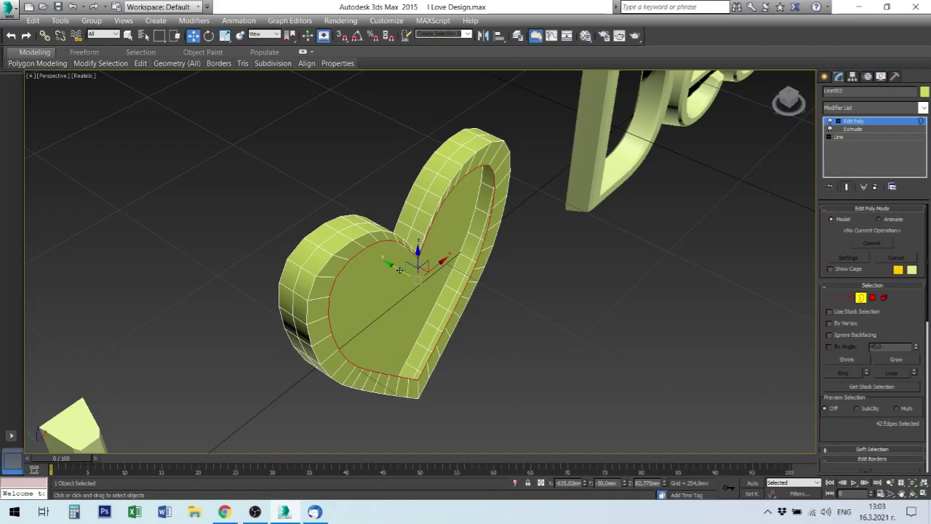
left_click_drag(400, 270, 415, 281, "shift")
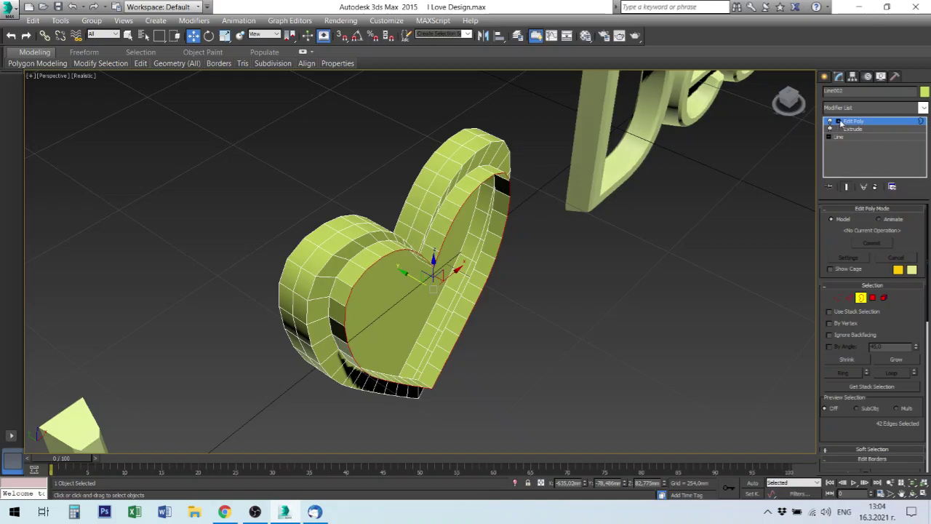
Clear the border selection and go to the heart's Extrude modifier
left_click(840, 122)
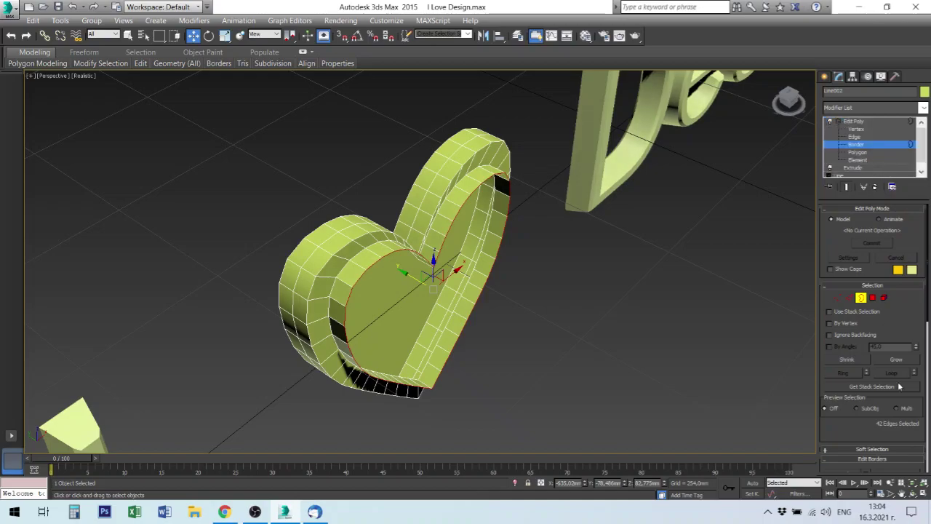
scroll(848, 426, "down", 3)
scroll(858, 379, "down", 2)
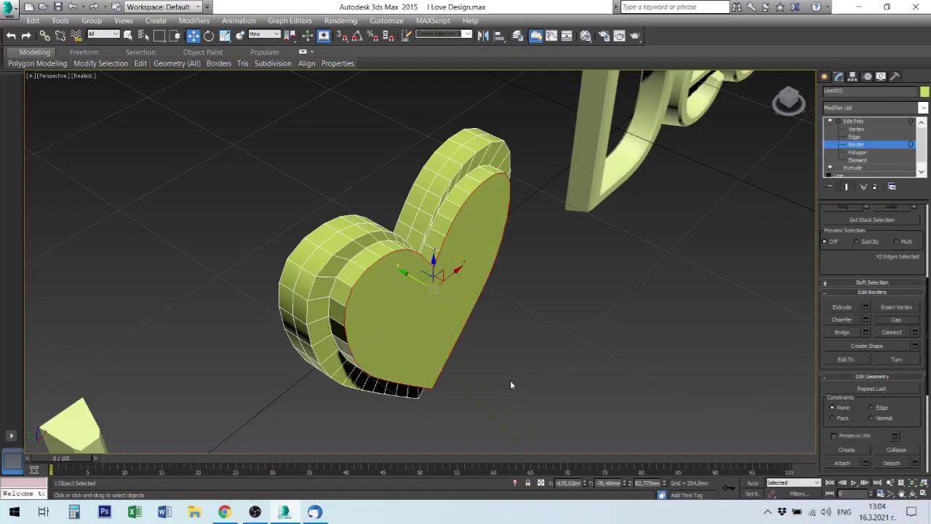
left_click(578, 340)
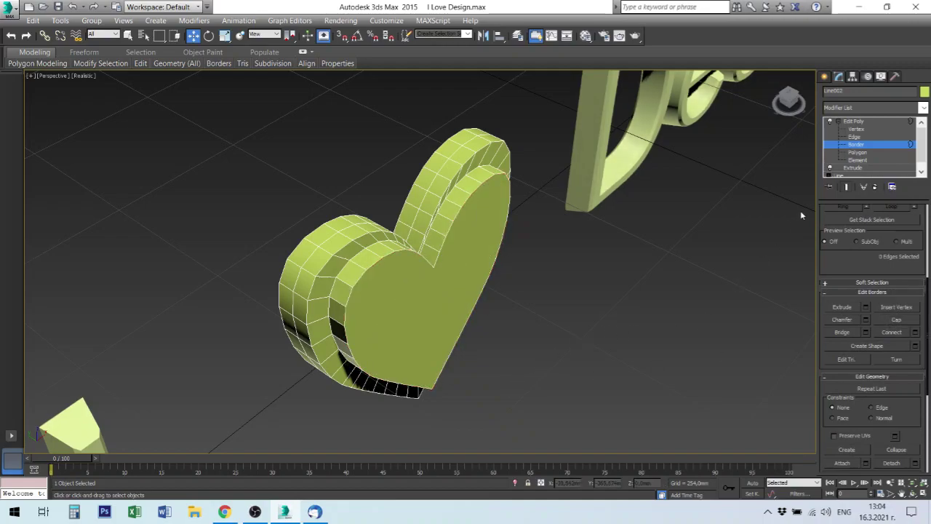
left_click(855, 168)
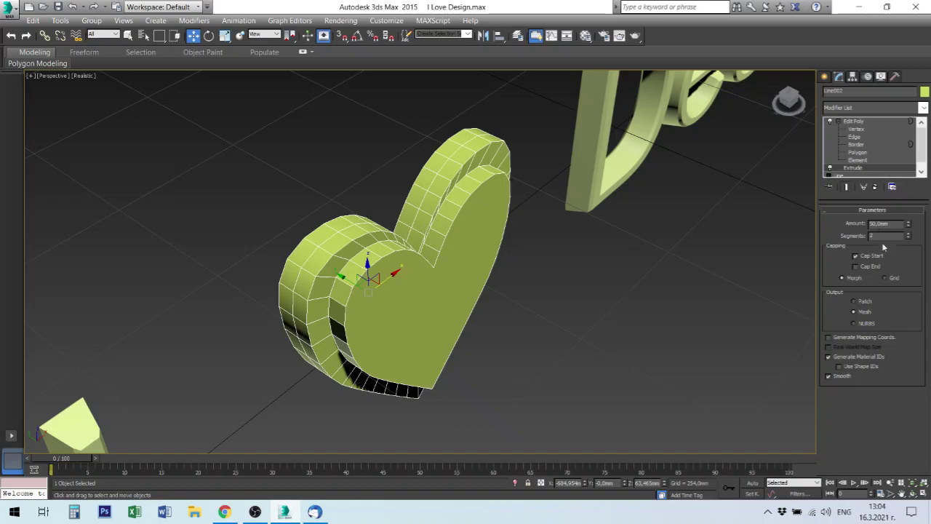
Enable Cap End on the heart's Extrude, then orbit to a side-on view of it
left_click(866, 269)
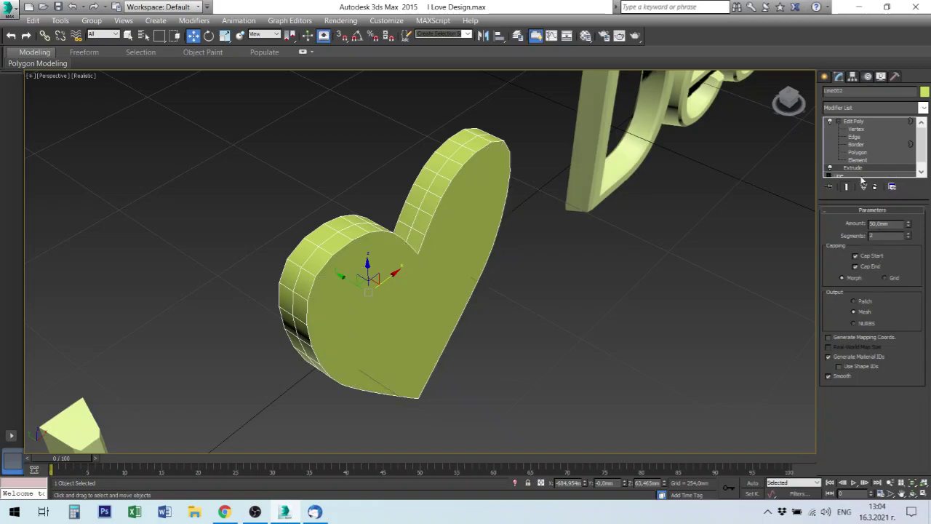
left_click(857, 121)
key("3")
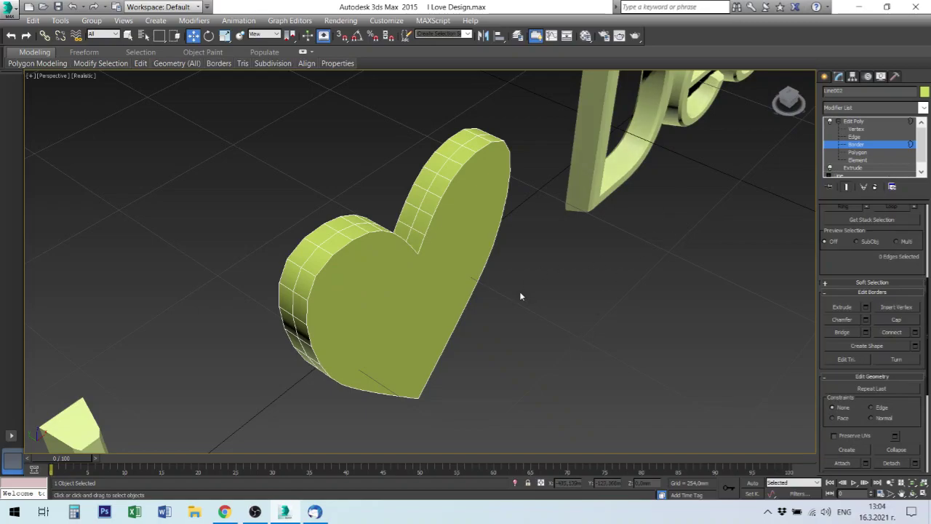
scroll(520, 291, "down", 5)
scroll(541, 291, "down", 1)
middle_click_drag(541, 294, 635, 287, "alt")
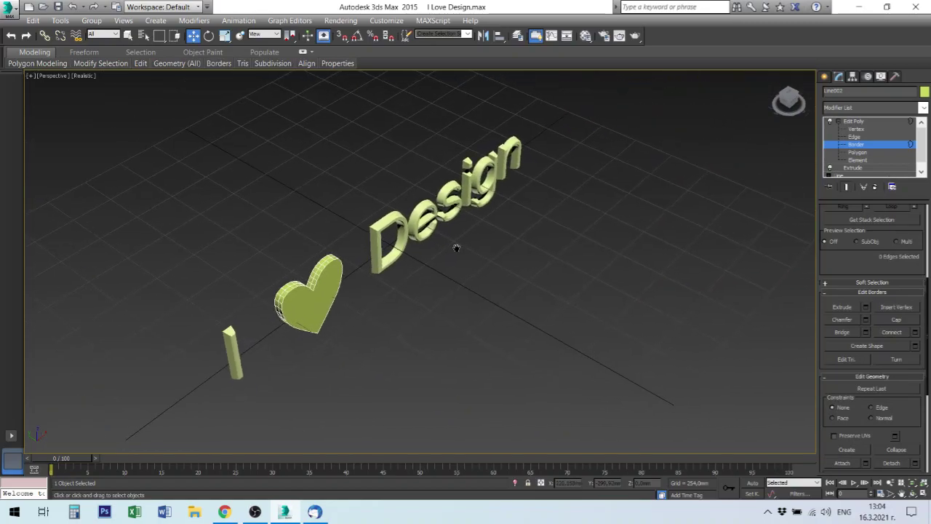
Leave border sub-object editing and deselect the heart
left_click(839, 124)
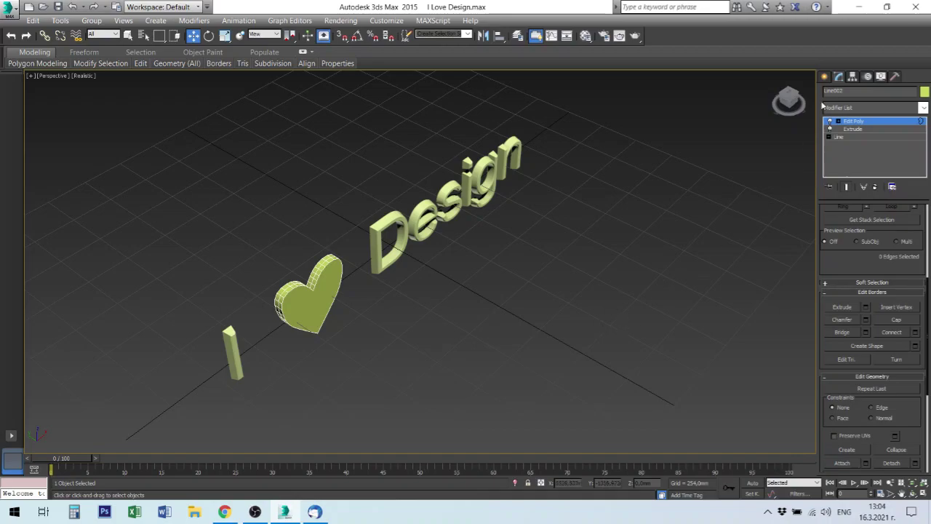
left_click(832, 122)
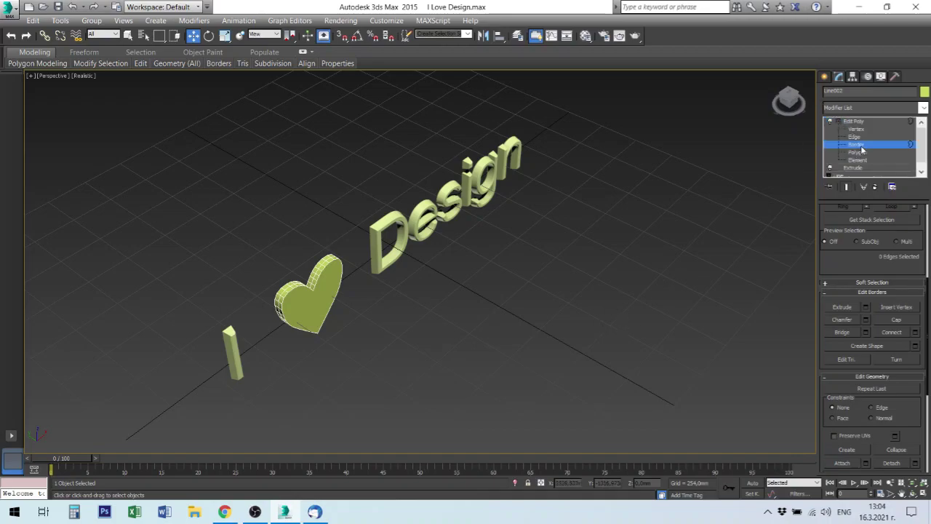
left_click(858, 121)
left_click(674, 252)
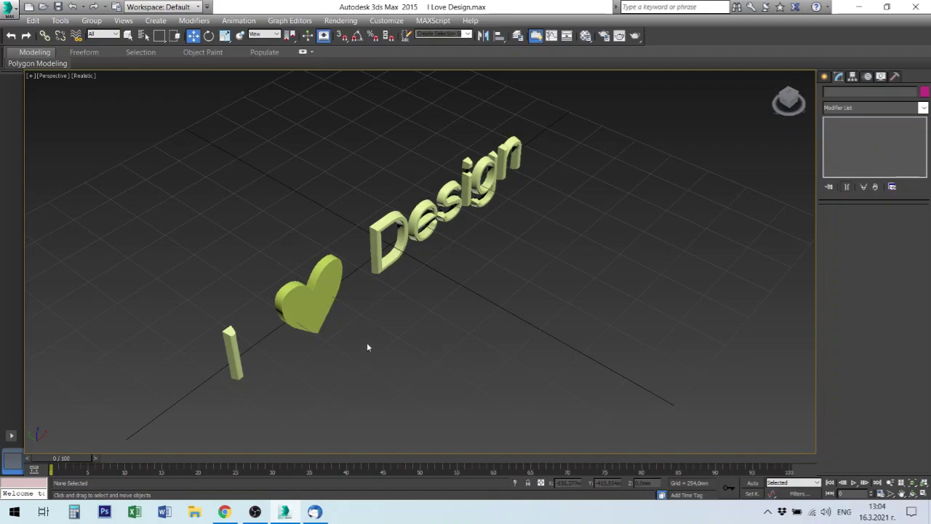
Shift-drag a copy of the heart above the original and select the copy
left_click(315, 299)
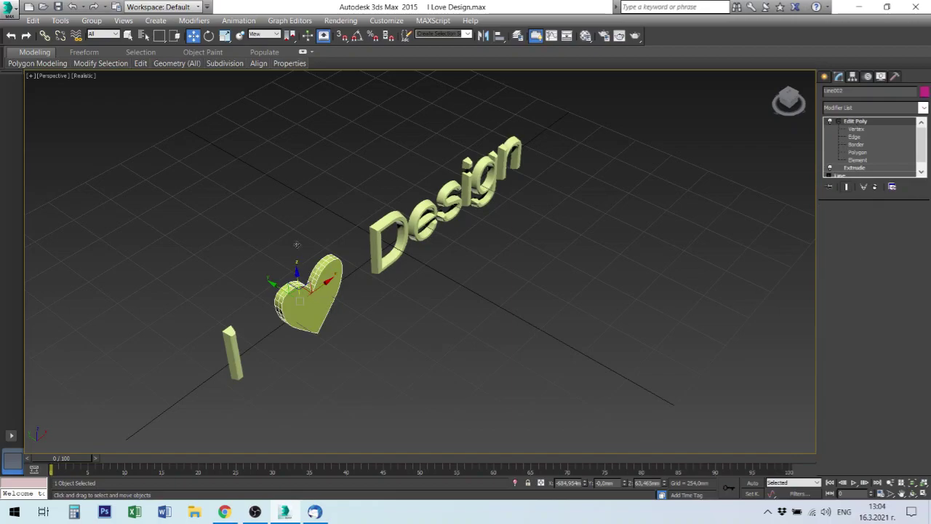
left_click_drag(298, 281, 291, 210, "shift")
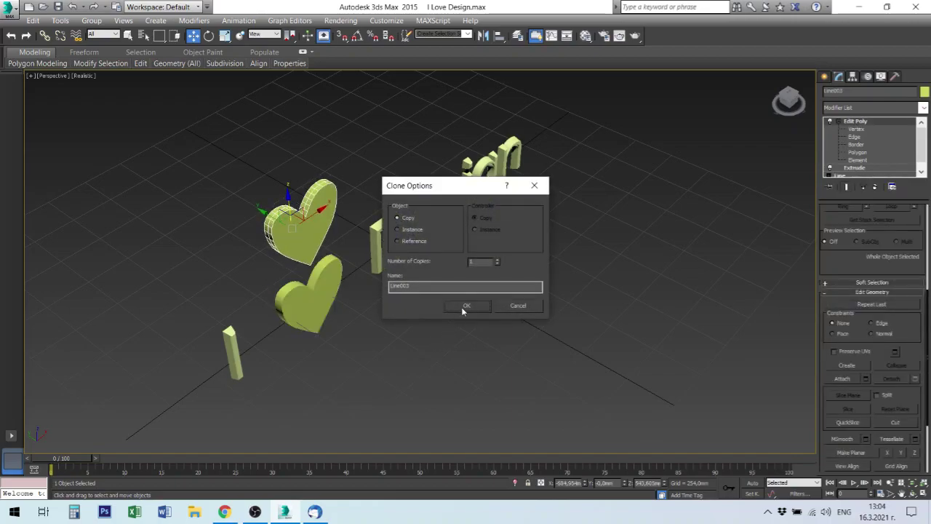
left_click(467, 306)
left_click(460, 351)
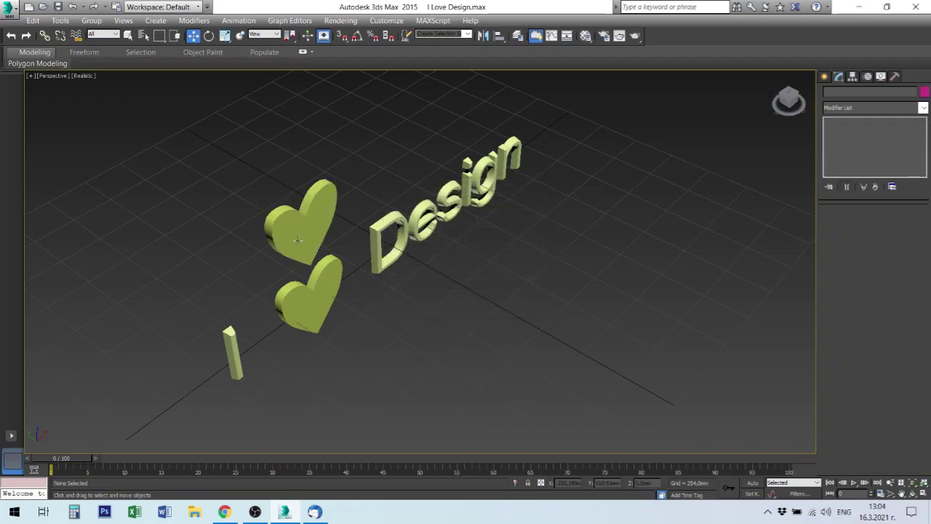
left_click(309, 218)
Delete the Edit Poly modifier from the copied heart's stack
key("1")
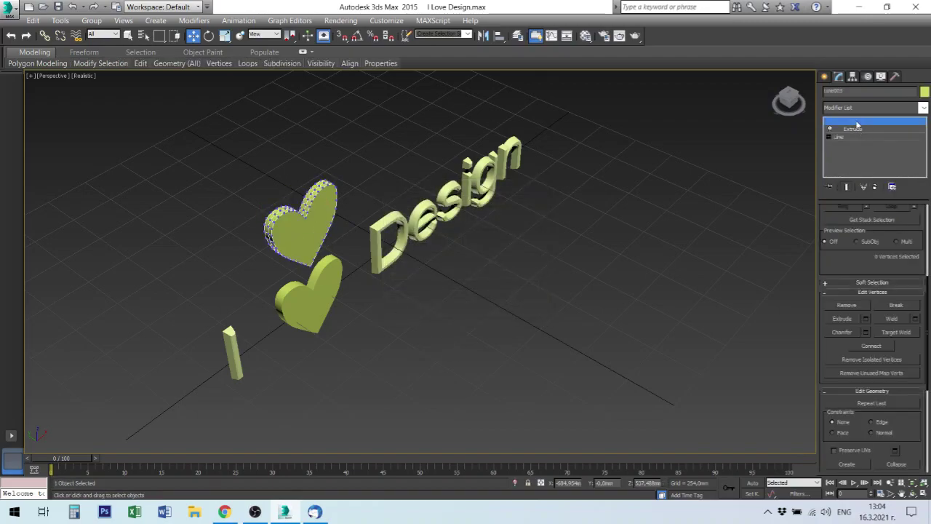
right_click(859, 124)
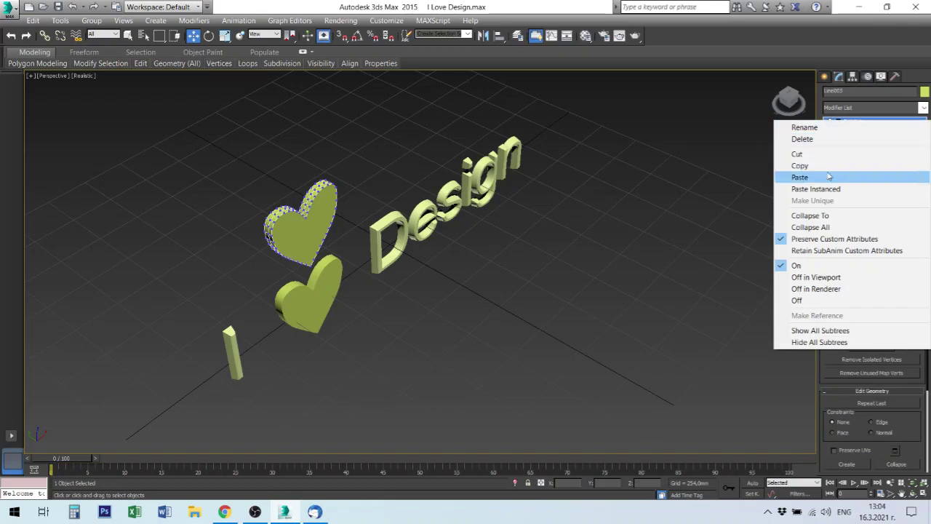
left_click(803, 139)
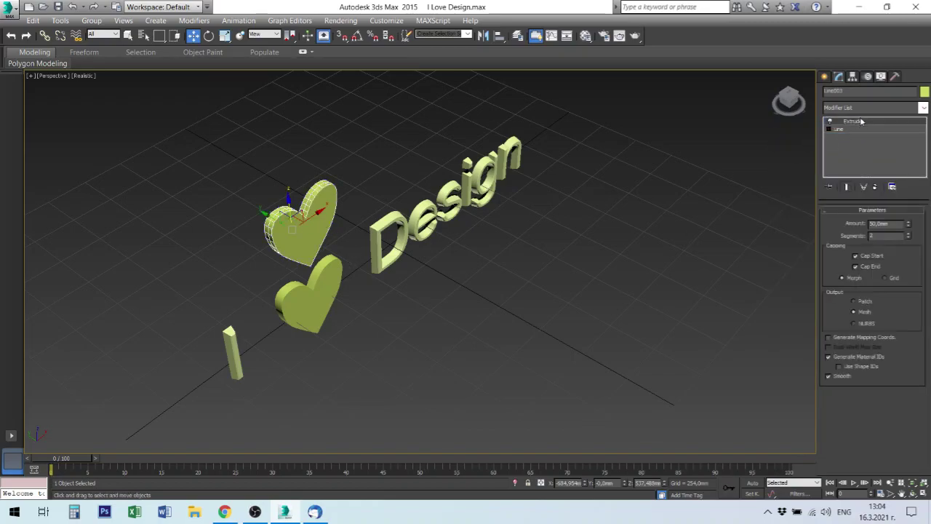
Add an Edit Poly modifier from the Modifier List to the upper heart copy
left_click(923, 108)
scroll(873, 291, "down", 10)
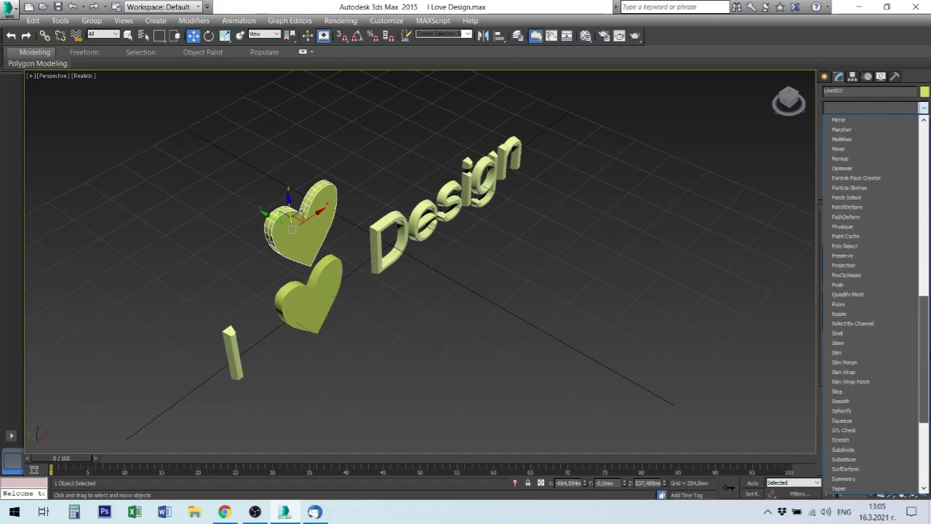
scroll(874, 291, "up", 15)
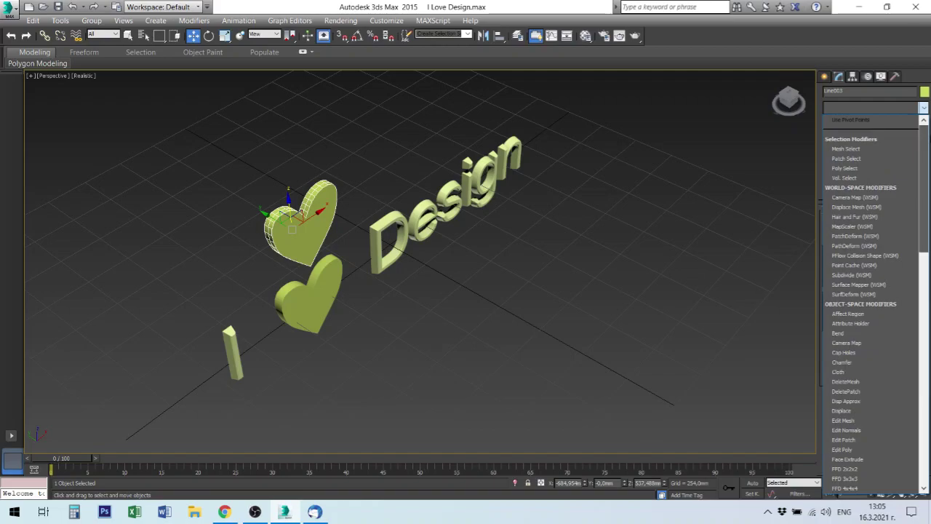
scroll(873, 291, "down", 1)
scroll(873, 291, "down", 2)
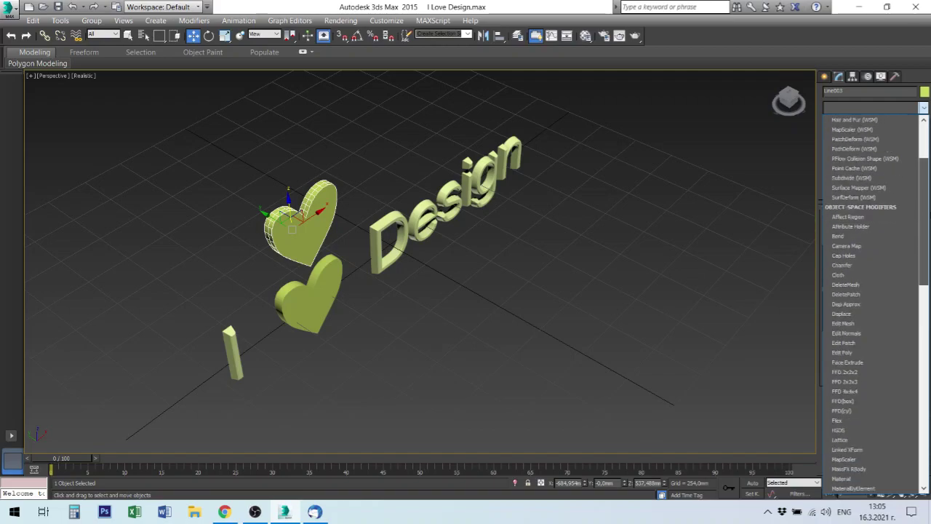
left_click(864, 354)
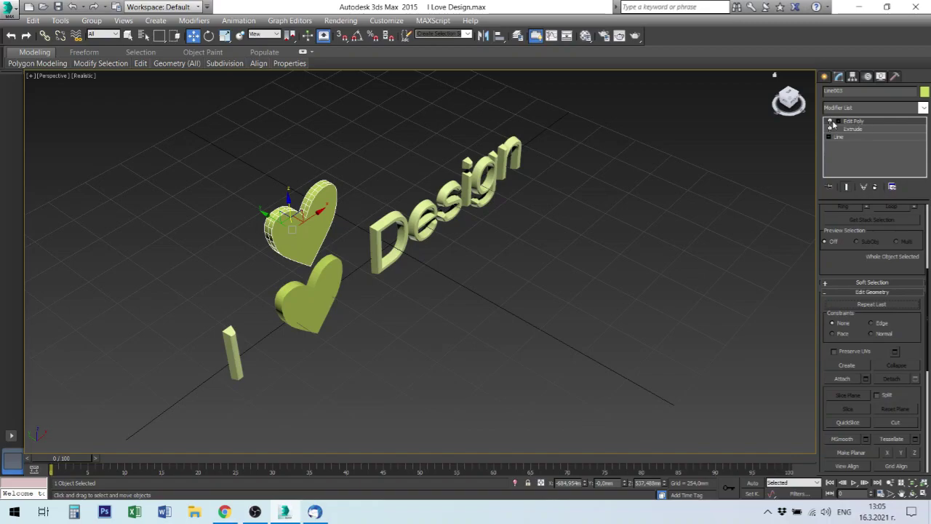
Cut the upper heart's Edit Poly modifier and convert that heart to Editable Poly
right_click(860, 125)
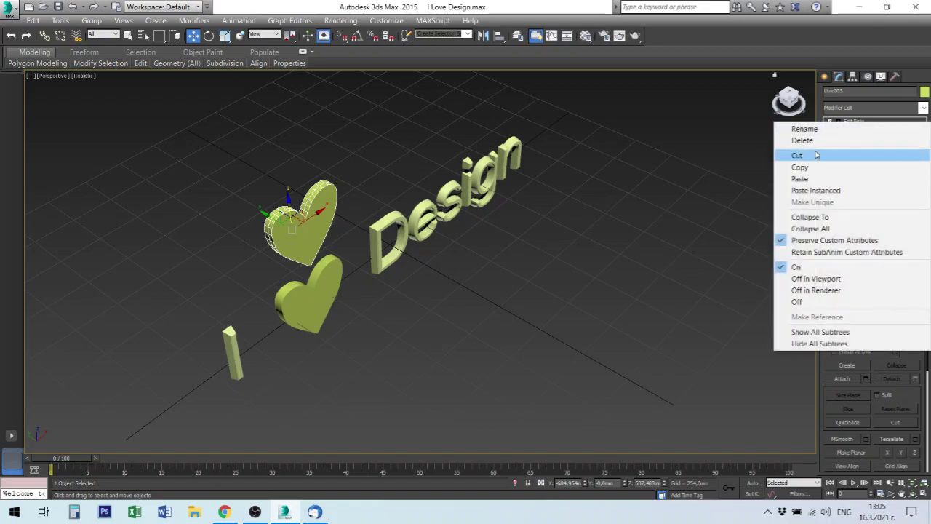
left_click(808, 141)
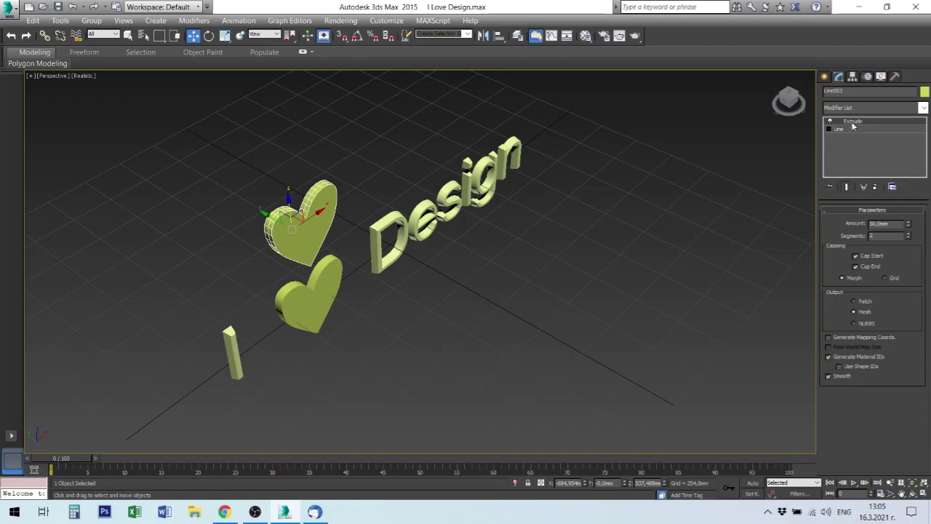
right_click(294, 229)
mouse_move(316, 344)
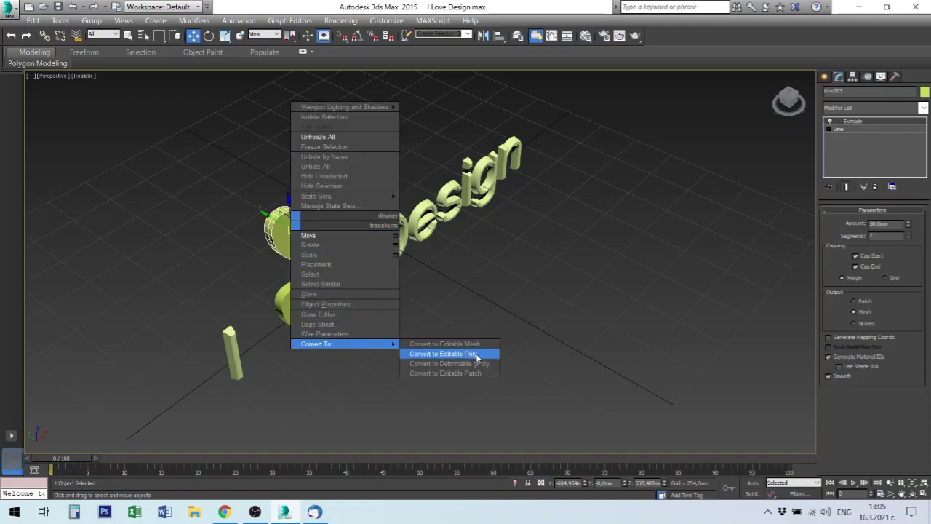
left_click(478, 356)
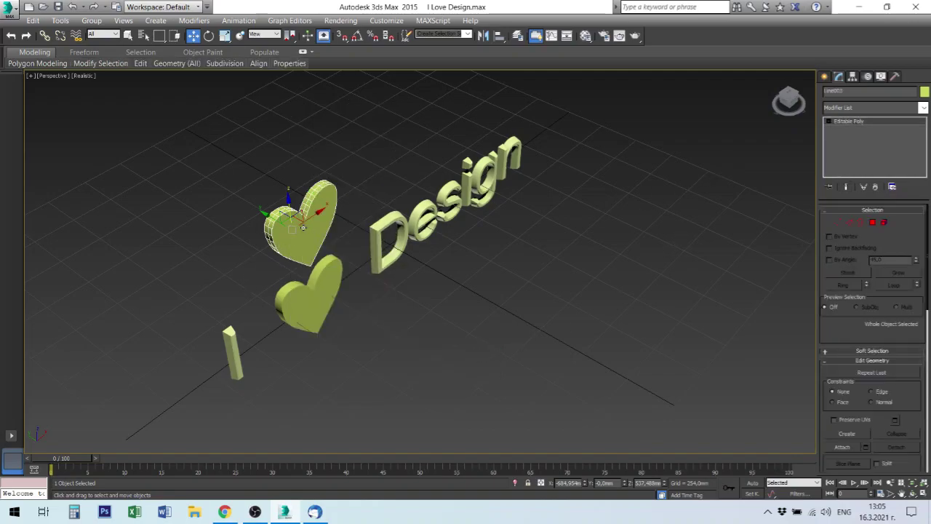
left_click(829, 121)
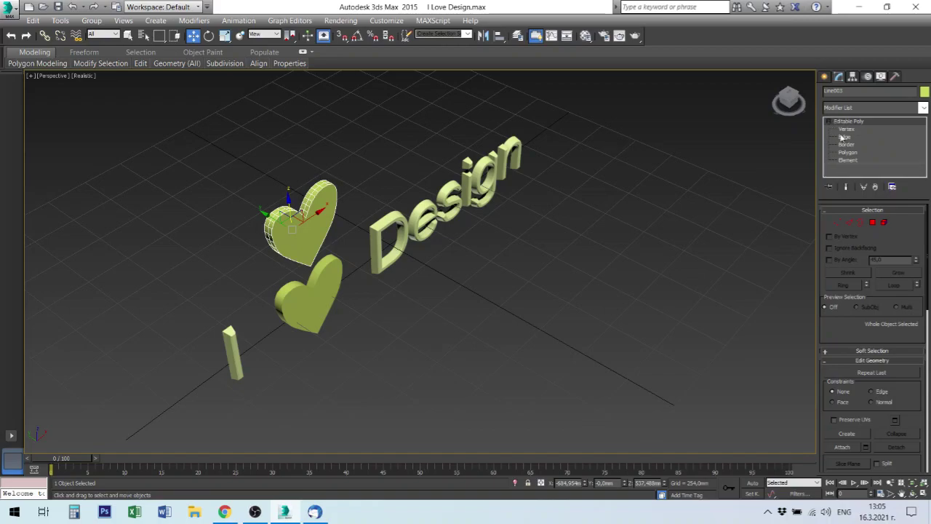
left_click(312, 291)
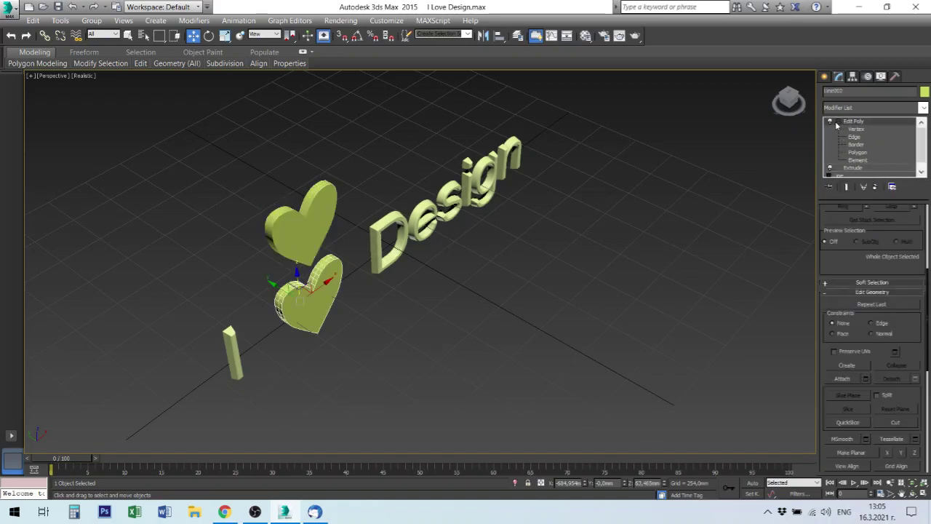
Select the upper heart and step its sub-object level through to Element
left_click(832, 121)
left_click(849, 129)
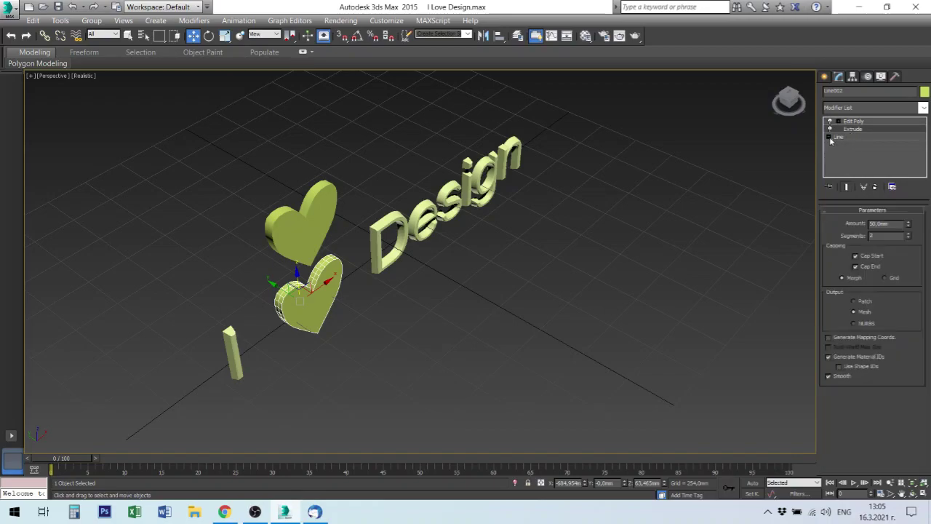
left_click(830, 138)
left_click(830, 138)
left_click(327, 224)
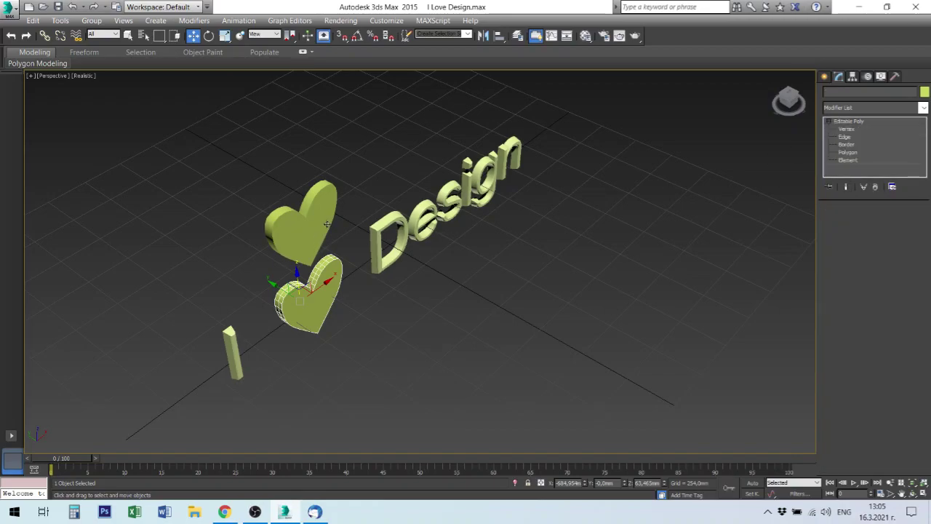
left_click(846, 129)
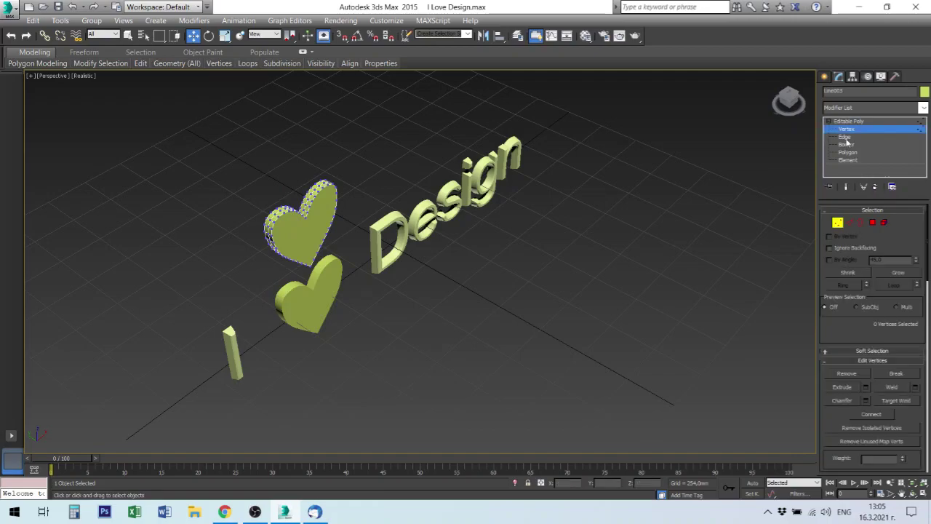
left_click(846, 137)
left_click(851, 145)
left_click(848, 152)
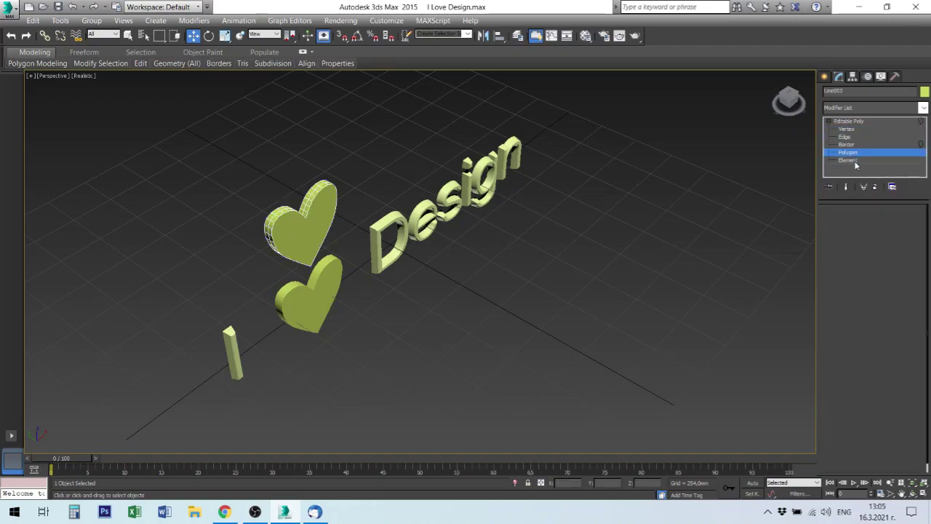
left_click(847, 160)
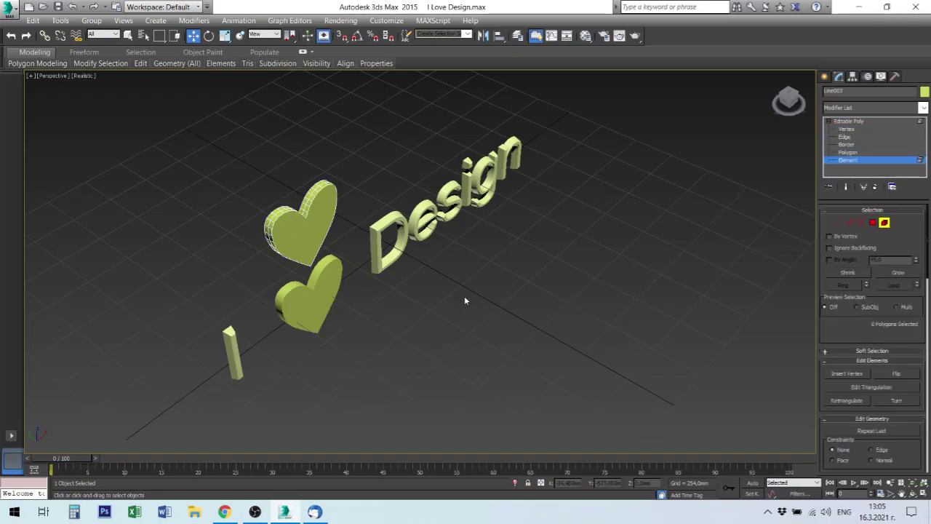
Pick the upper heart's element, return to object level and delete it
right_click(295, 220)
left_click(211, 284)
left_click(305, 223)
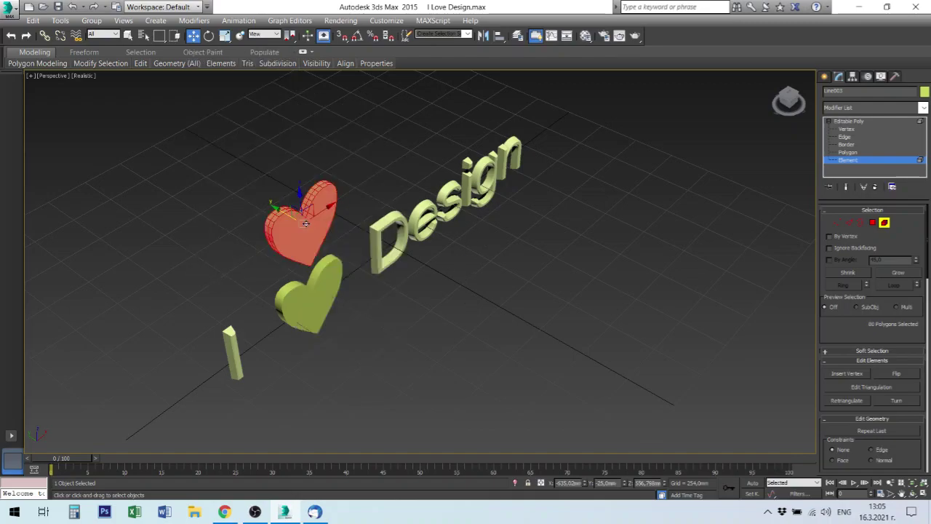
left_click(848, 121)
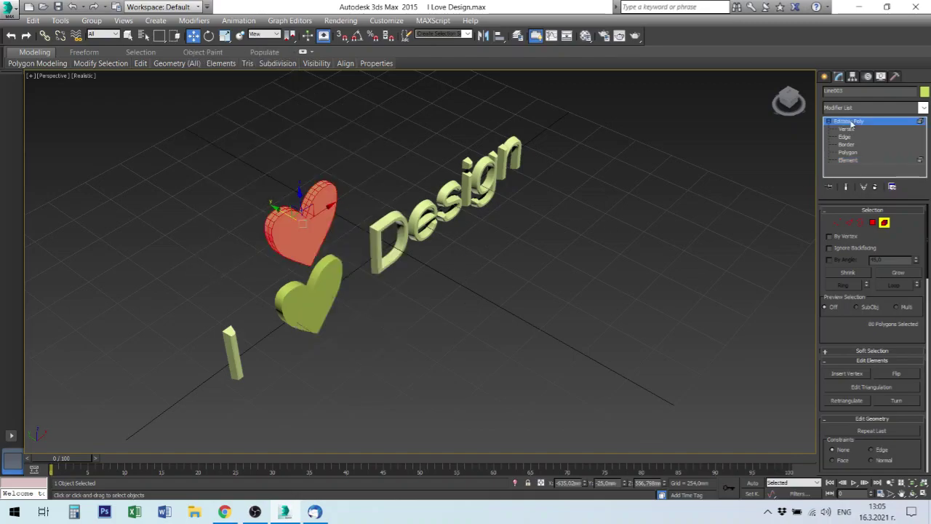
key("Delete")
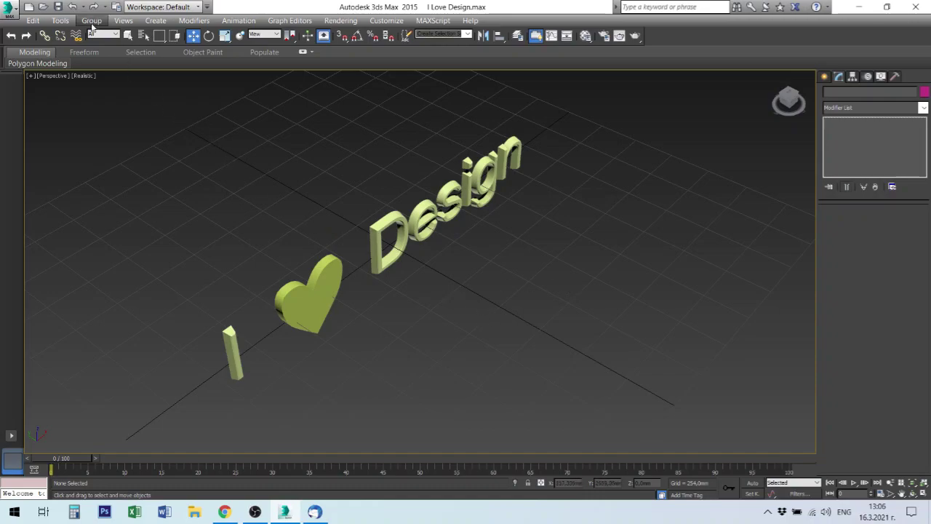
Start a new empty scene and maximize the Front viewport alone
left_click(27, 9)
left_click(459, 295)
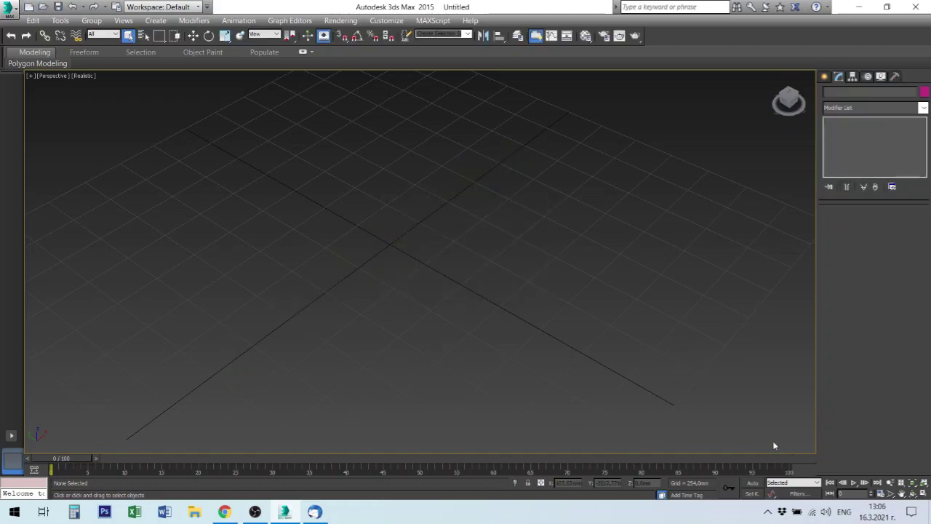
key("alt+w")
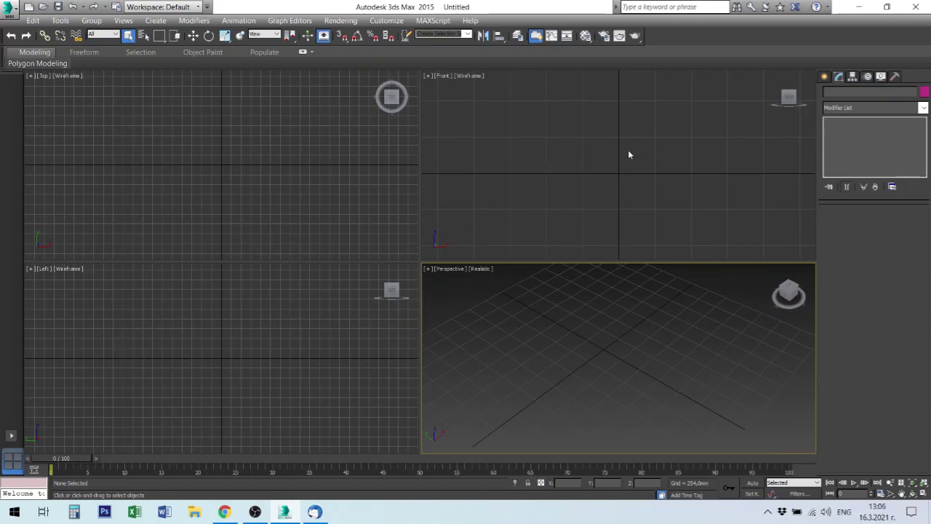
left_click(630, 154)
key("alt+w")
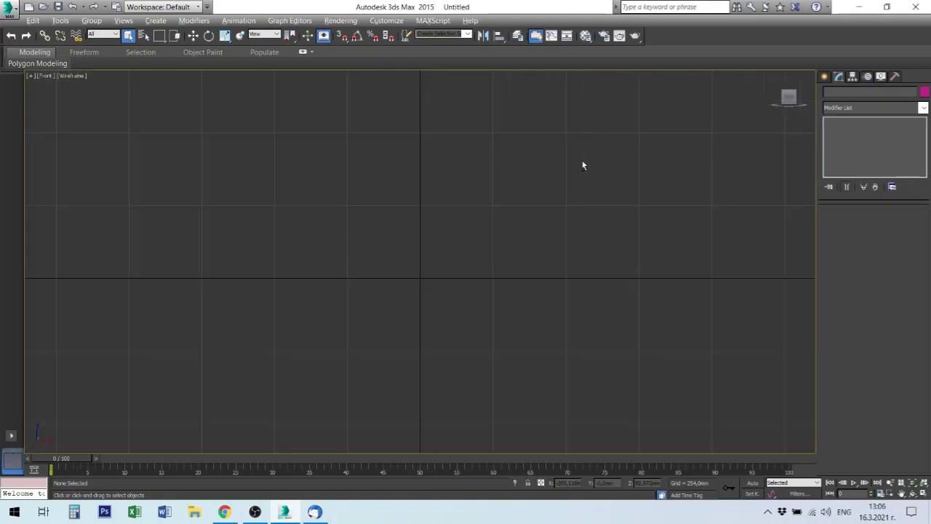
Draw a tall rectangle spline in the Front view
middle_click_drag(492, 249, 373, 377)
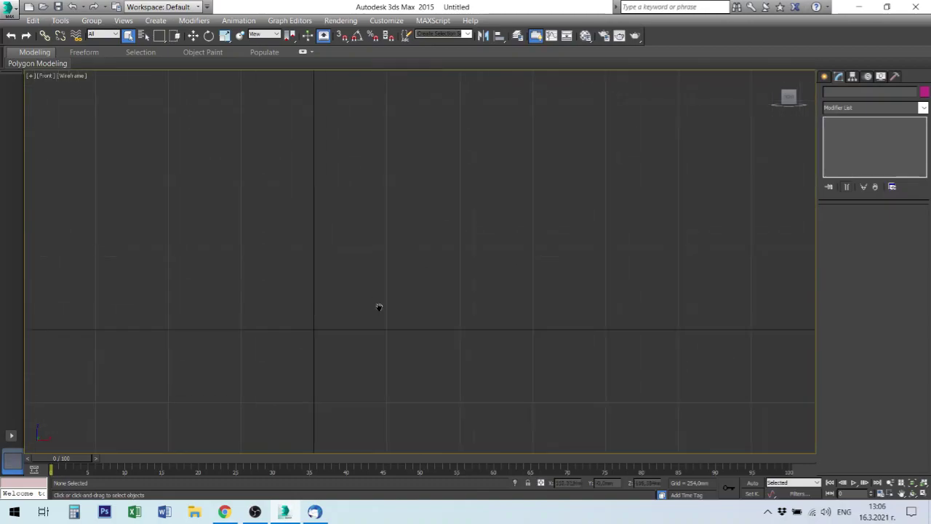
left_click(825, 77)
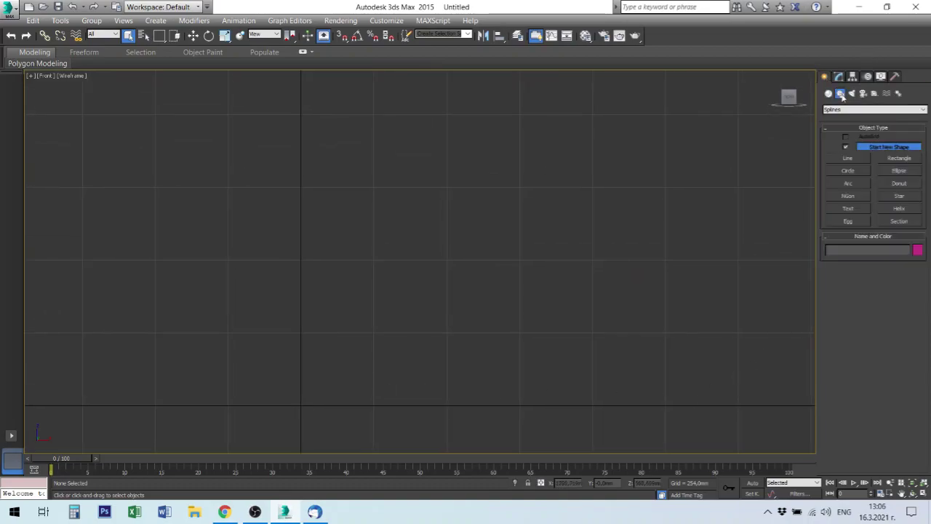
left_click(899, 158)
mouse_move(302, 405)
left_mouse_down()
mouse_move(396, 140)
mouse_move(395, 107)
left_mouse_up()
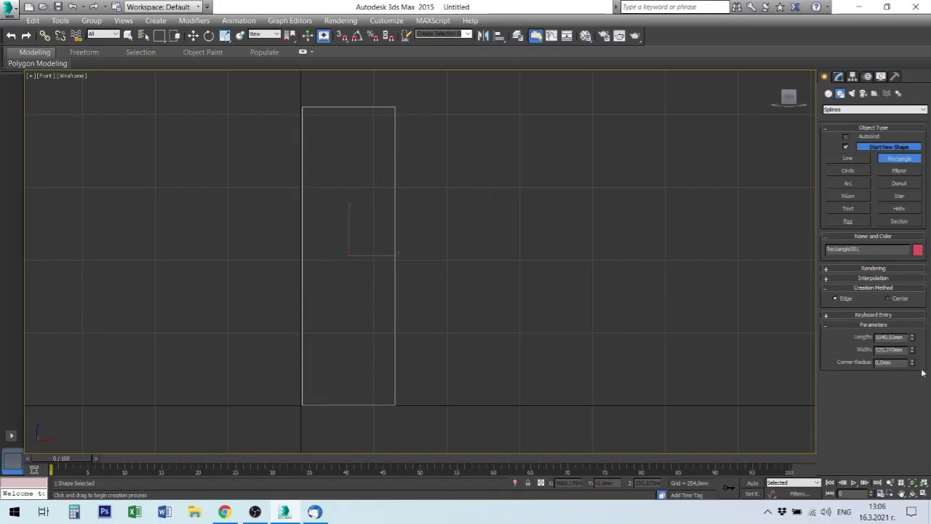
Set the rectangle's length to 500 mm and width to 100 mm
left_click(889, 336)
type("1")
left_click(876, 350)
type("5")
type("300")
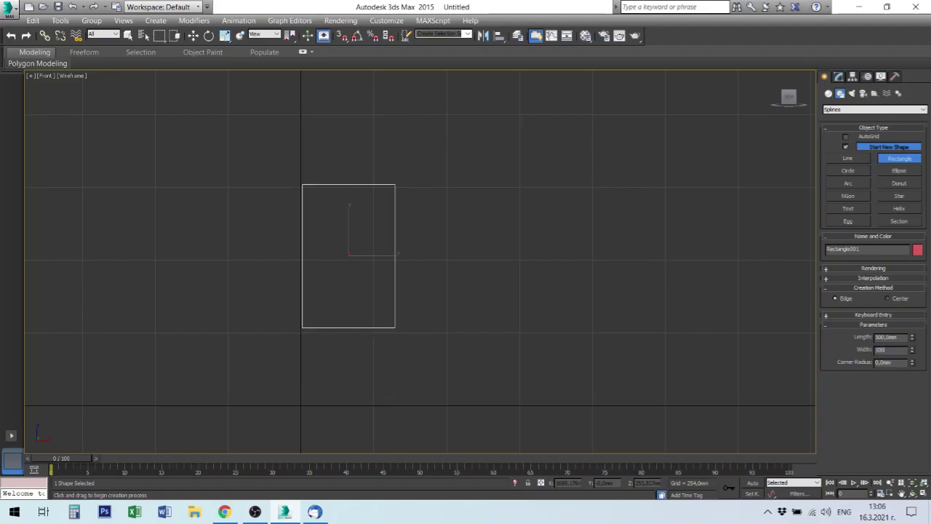
key("Return")
right_click(349, 294)
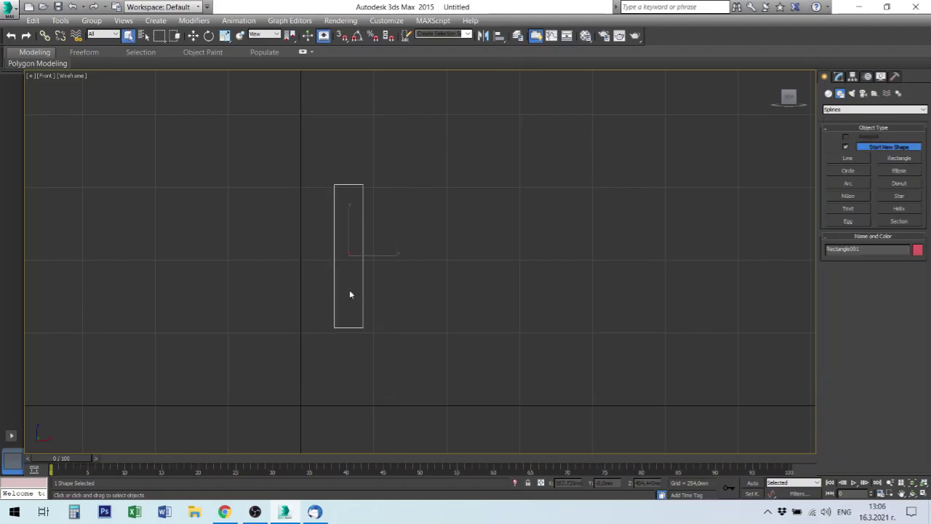
right_click(365, 297)
left_click(385, 305)
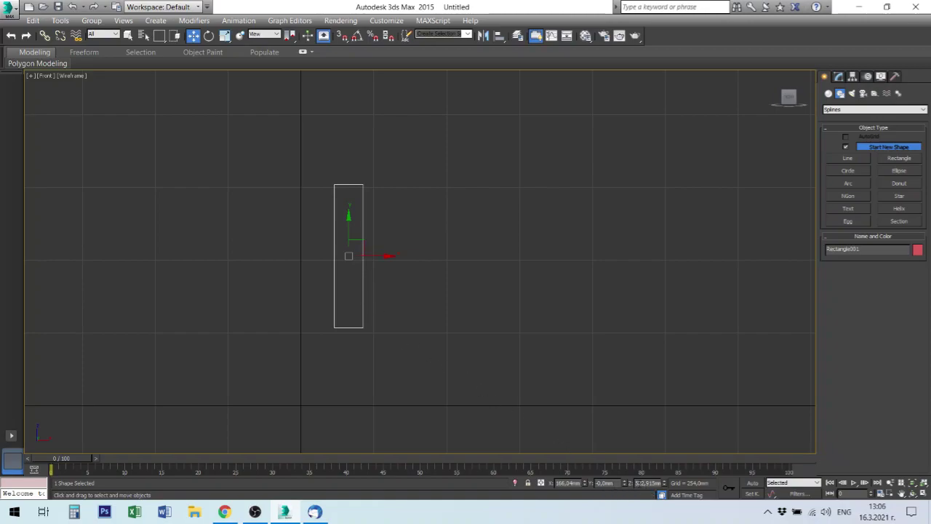
Move the reference rectangle to Z 250 mm and X 50 mm so it rests on the ground line
double_click(648, 483)
type("0")
key("Return")
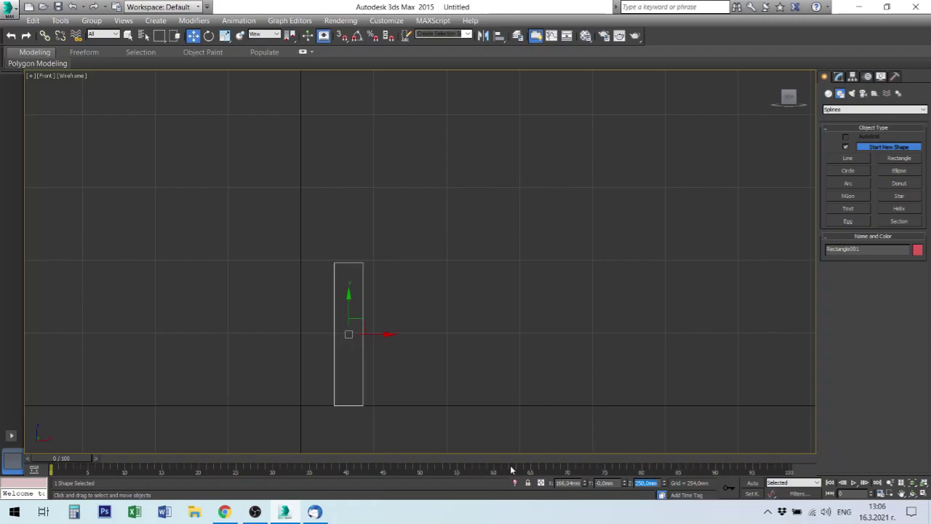
double_click(568, 483)
type("50")
key("Return")
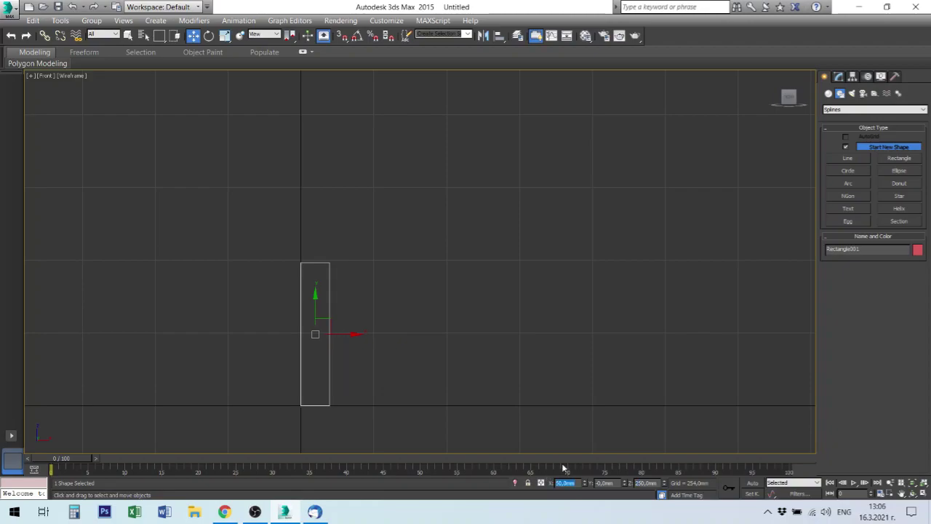
Freeze the rectangle so it can no longer be selected
left_click(477, 355)
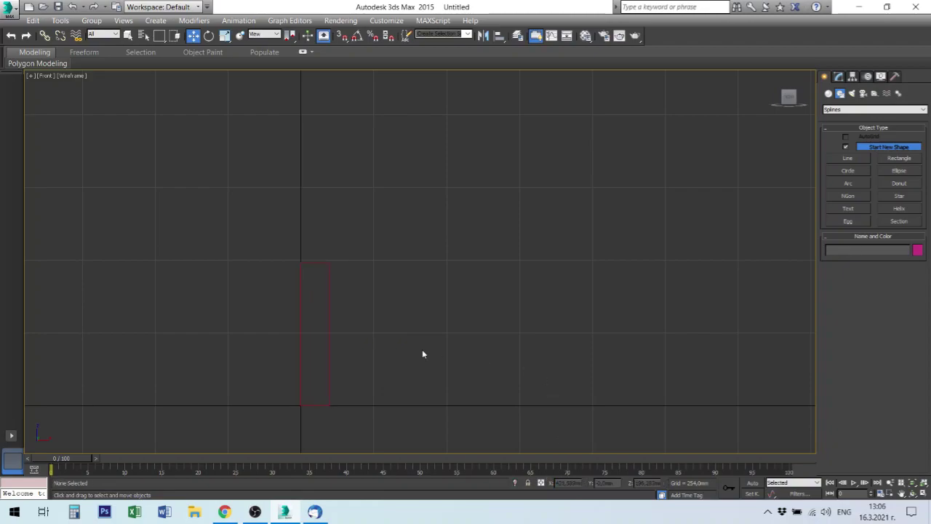
left_click(328, 316)
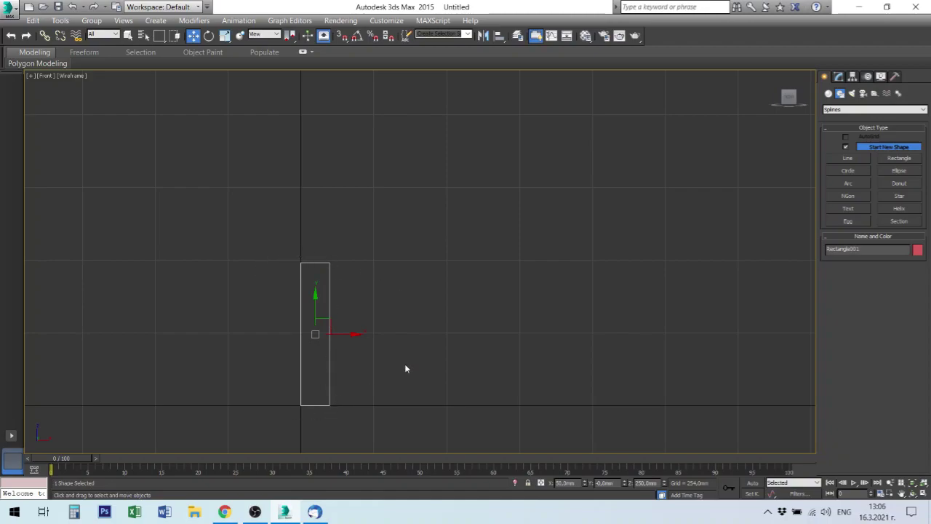
right_click(331, 285)
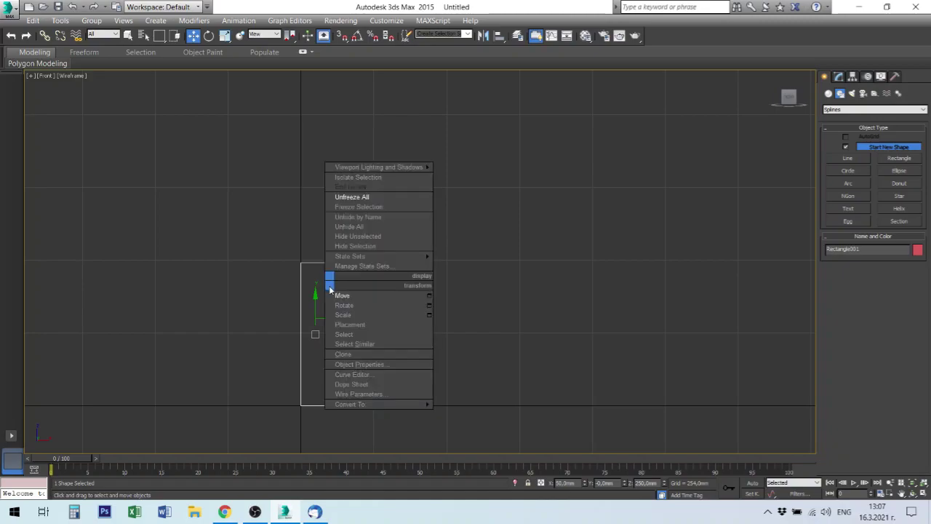
left_click(383, 208)
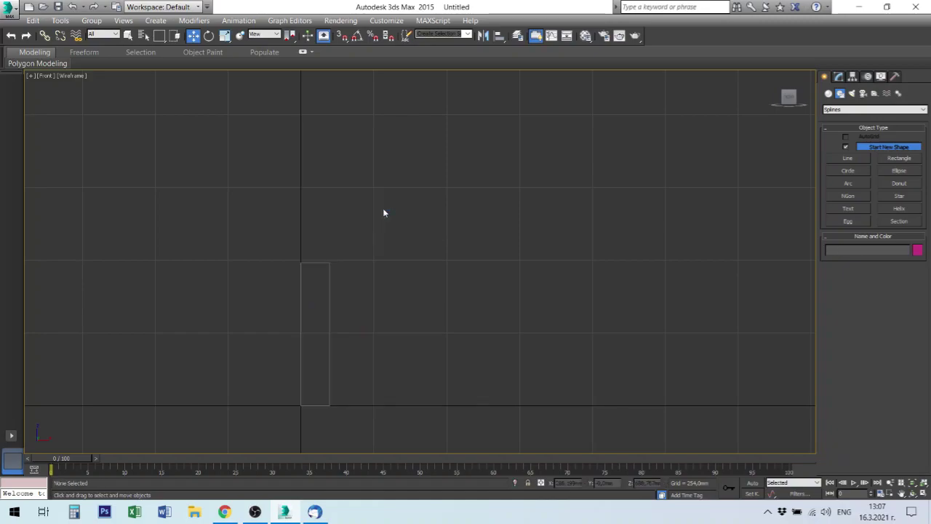
scroll(285, 383, "down", 2)
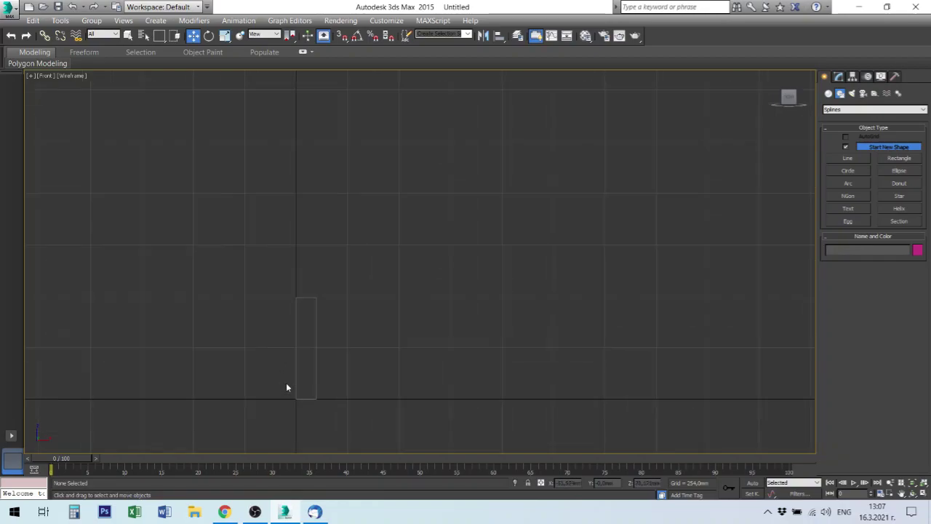
scroll(286, 383, "up", 3)
mouse_move(318, 362)
middle_mouse_down()
mouse_move(352, 315)
mouse_move(389, 324)
middle_mouse_up()
scroll(389, 325, "up", 4)
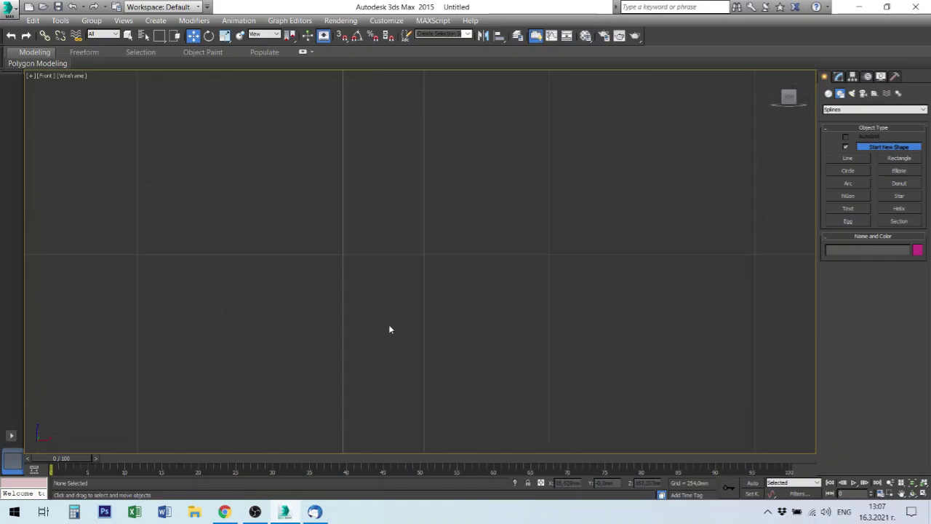
scroll(389, 329, "down", 3)
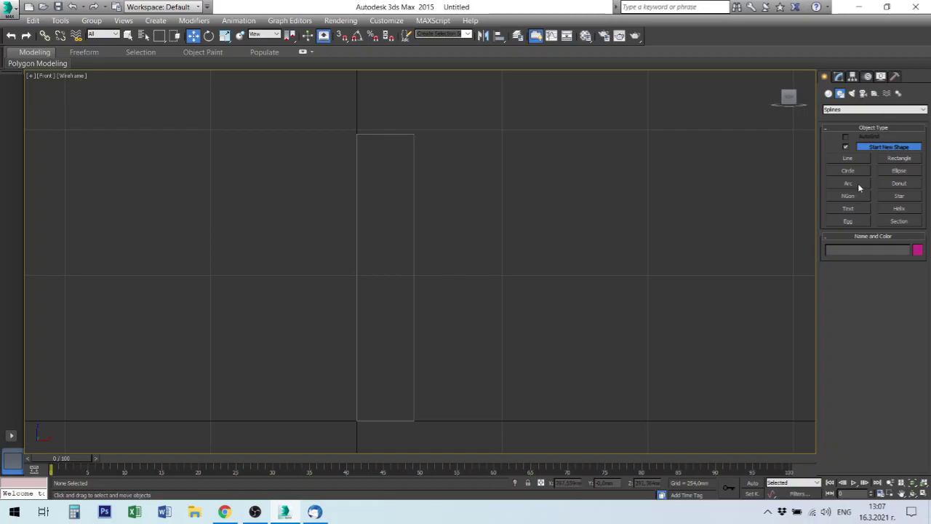
Start a Line spline at the base centre and place points across the flat bottom to where it curves up
left_click(849, 159)
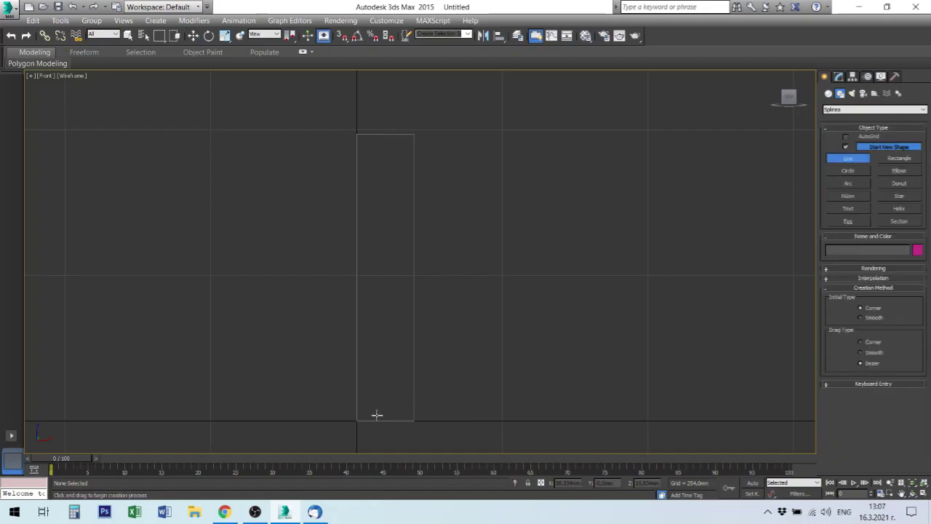
scroll(377, 415, "up", 1)
scroll(408, 349, "up", 2)
scroll(383, 325, "up", 2)
scroll(385, 323, "up", 1)
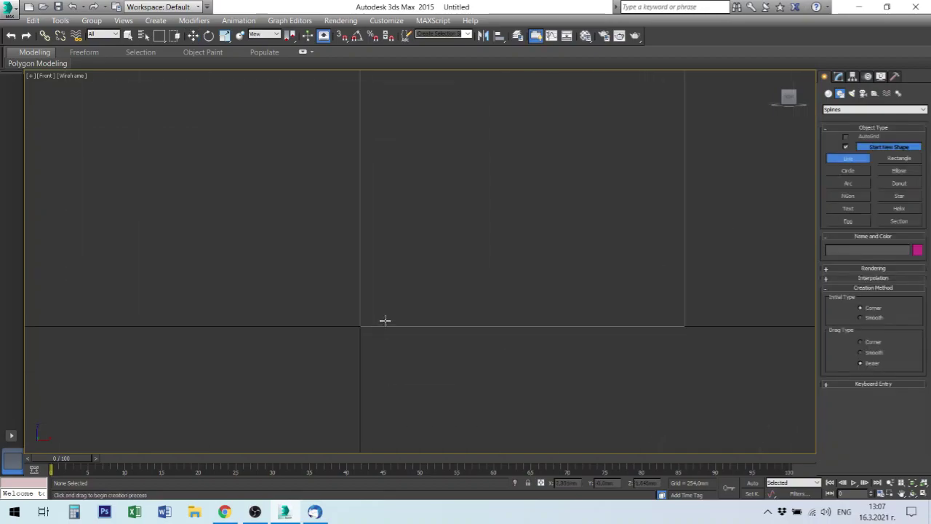
scroll(356, 309, "up", 1)
left_click(350, 306)
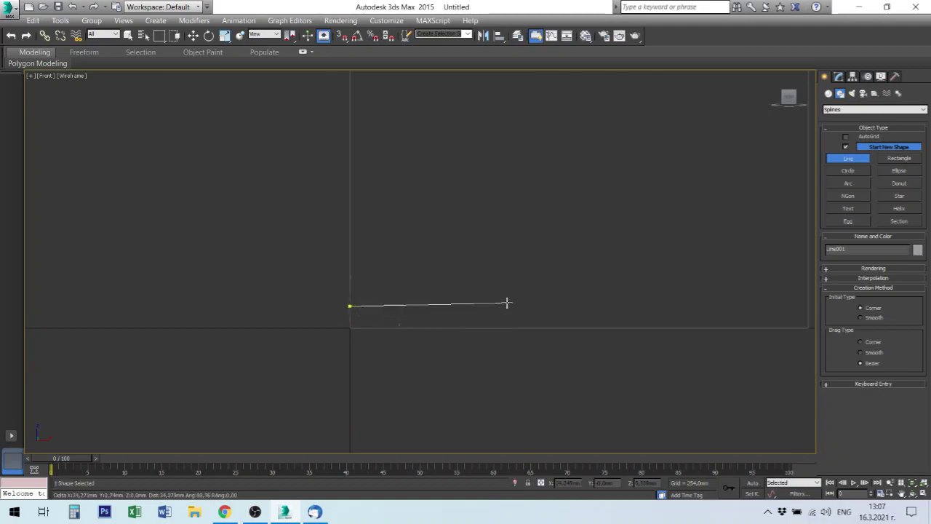
left_click(477, 312)
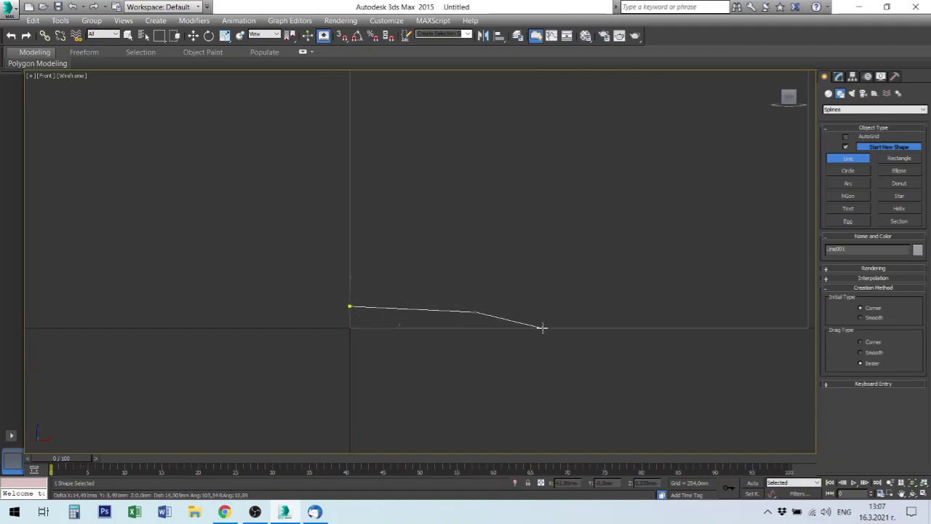
left_click(543, 329)
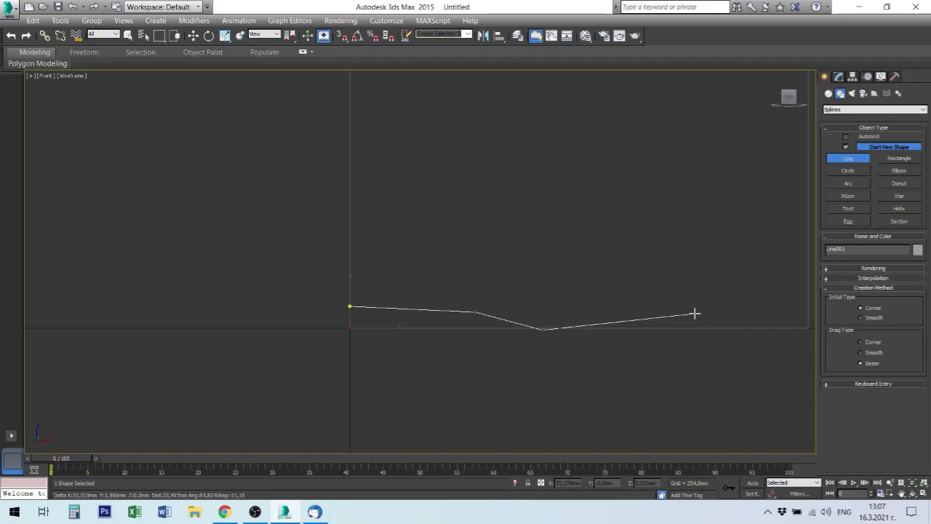
left_click(703, 330)
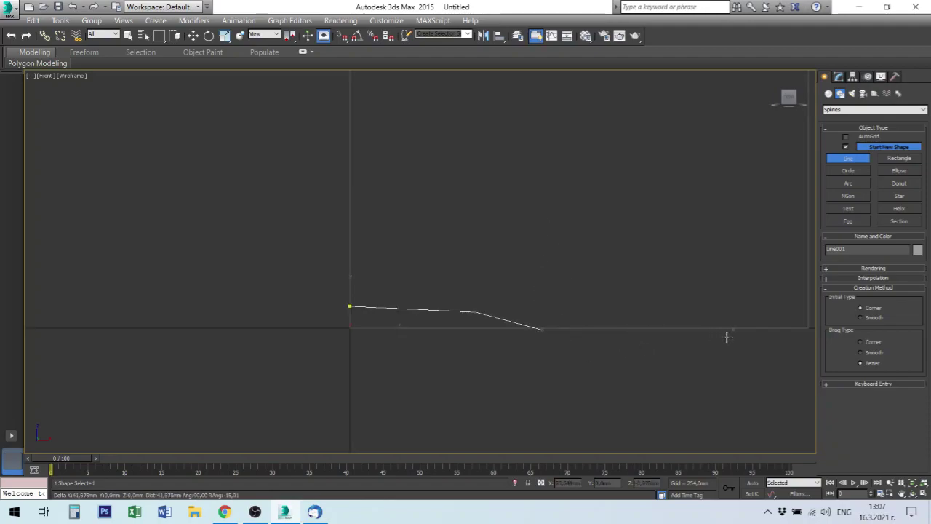
left_click(678, 339)
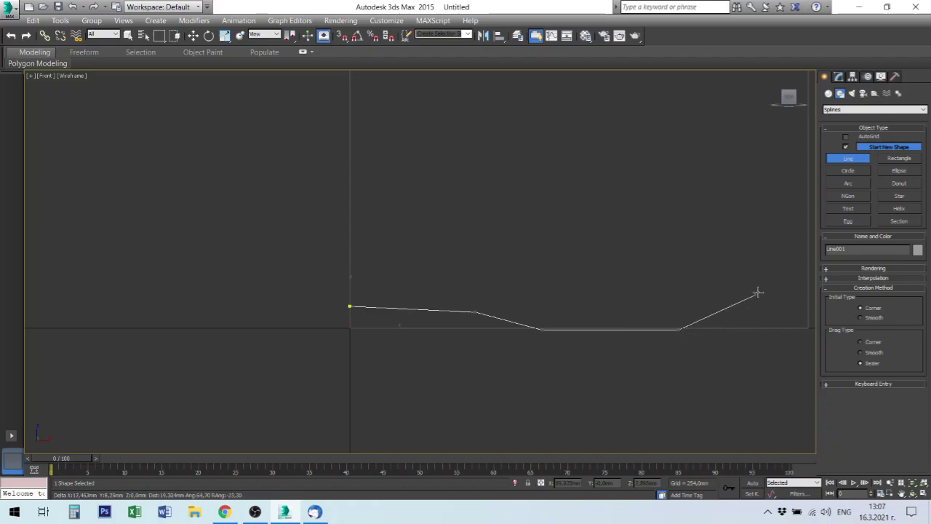
left_click(759, 284)
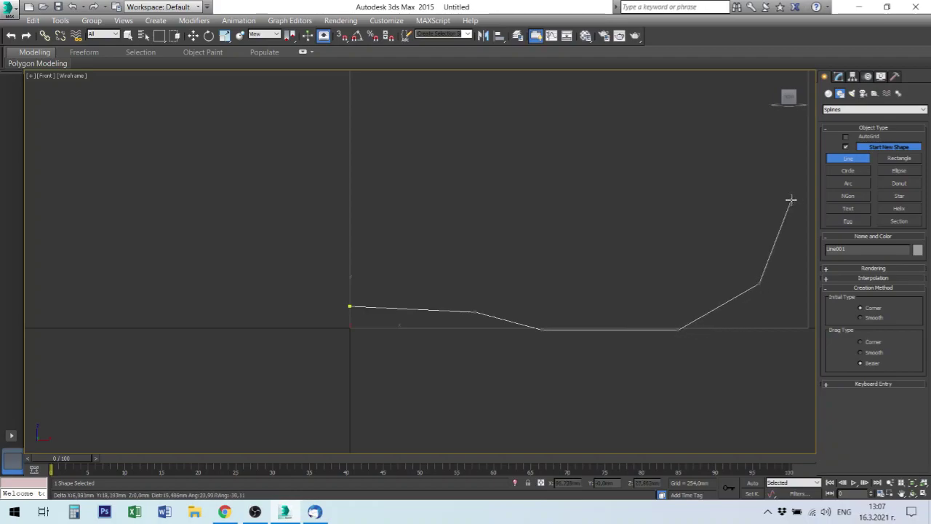
Continue the profile up the side wall and neck to the rectangle's top-right corner, then finish the line
mouse_move(780, 205)
middle_mouse_down()
mouse_move(616, 347)
mouse_move(561, 376)
middle_mouse_up()
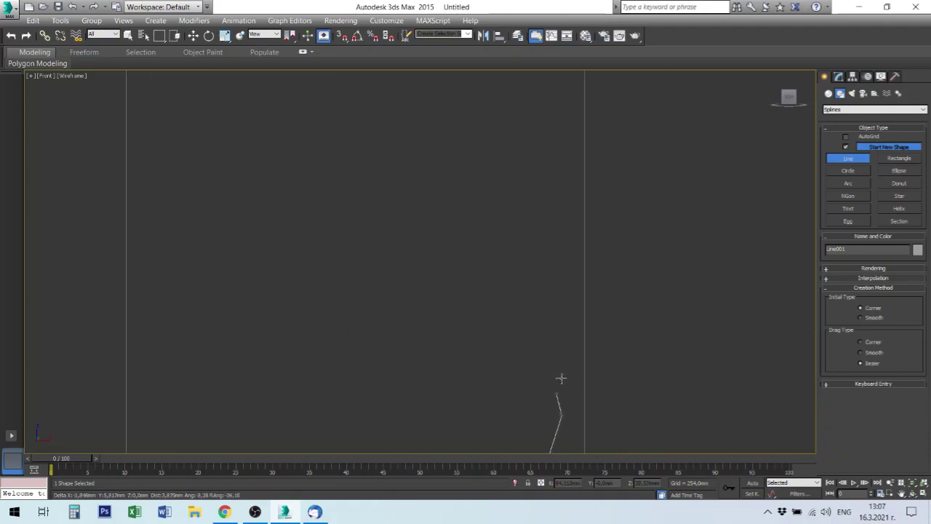
left_click(583, 193)
scroll(586, 193, "down", 3)
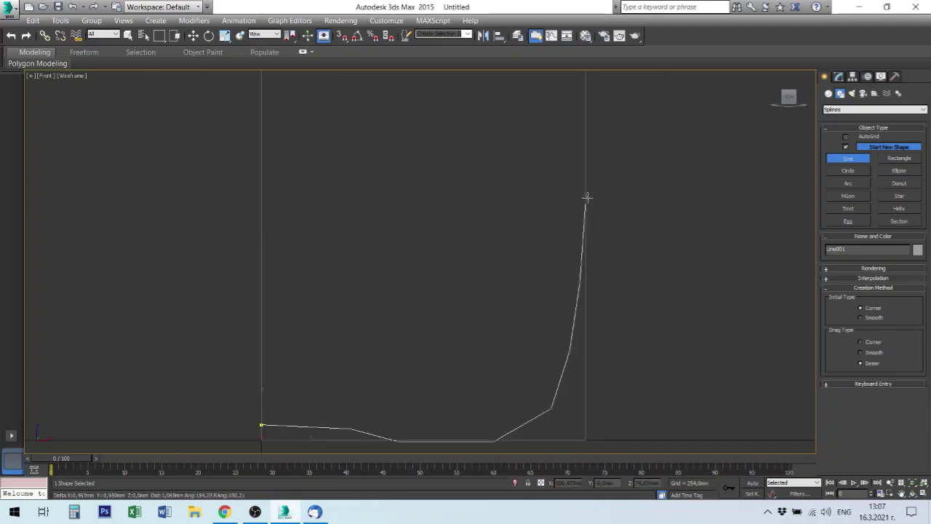
scroll(552, 351, "up", 3)
scroll(551, 351, "down", 2)
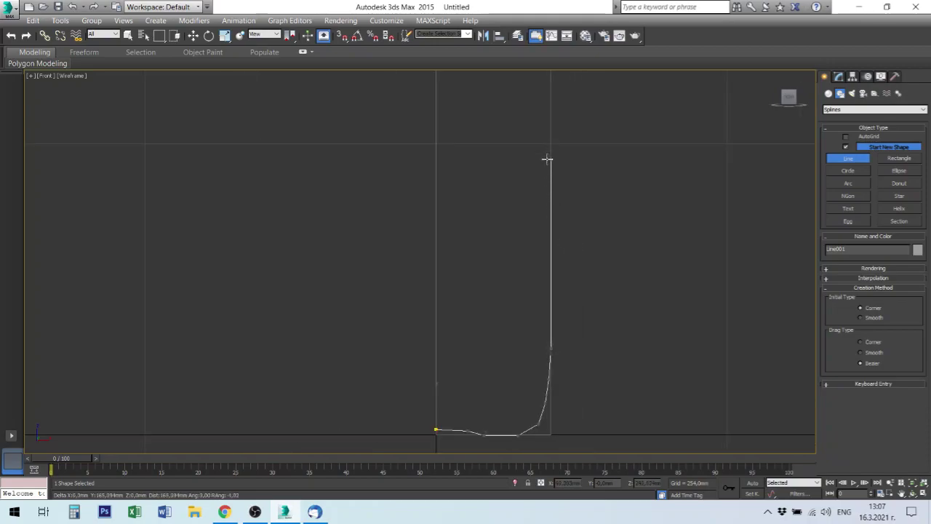
left_click(550, 192)
middle_click_drag(551, 192, 544, 327)
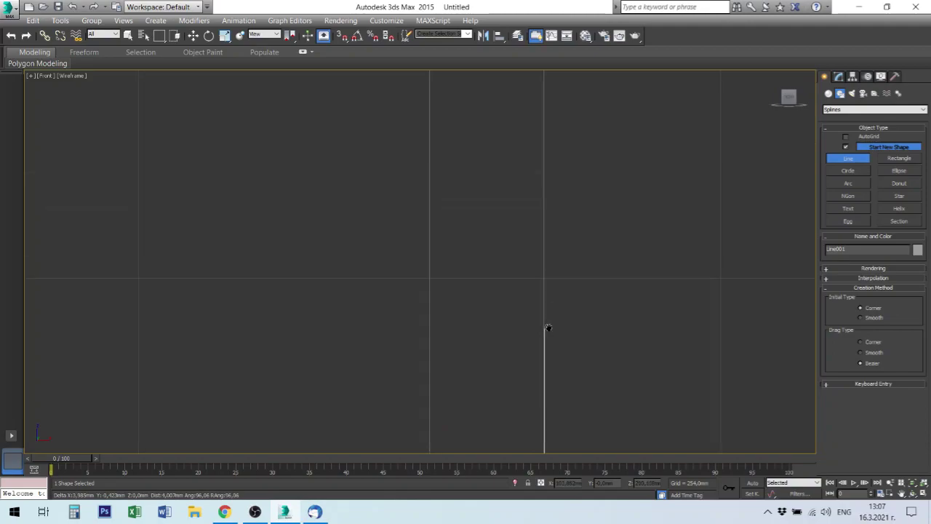
left_click(534, 235)
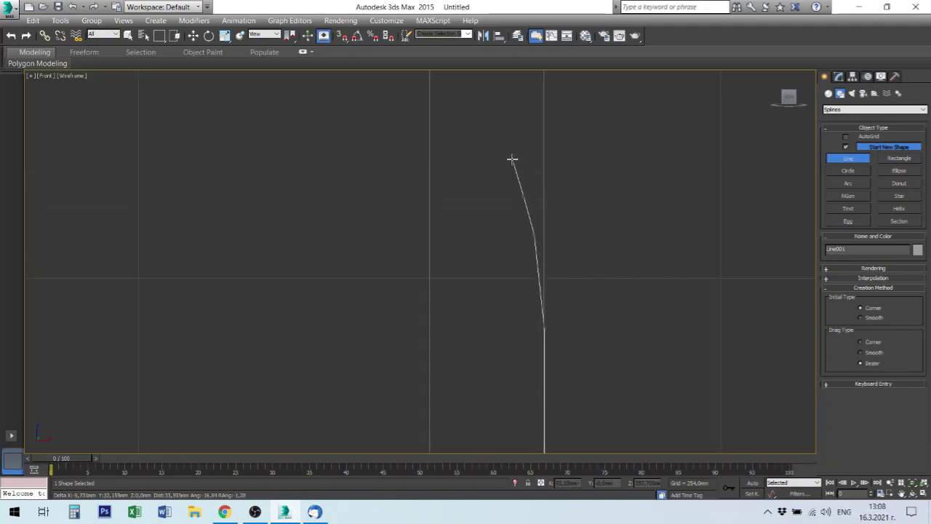
left_click(502, 130)
left_click(503, 108)
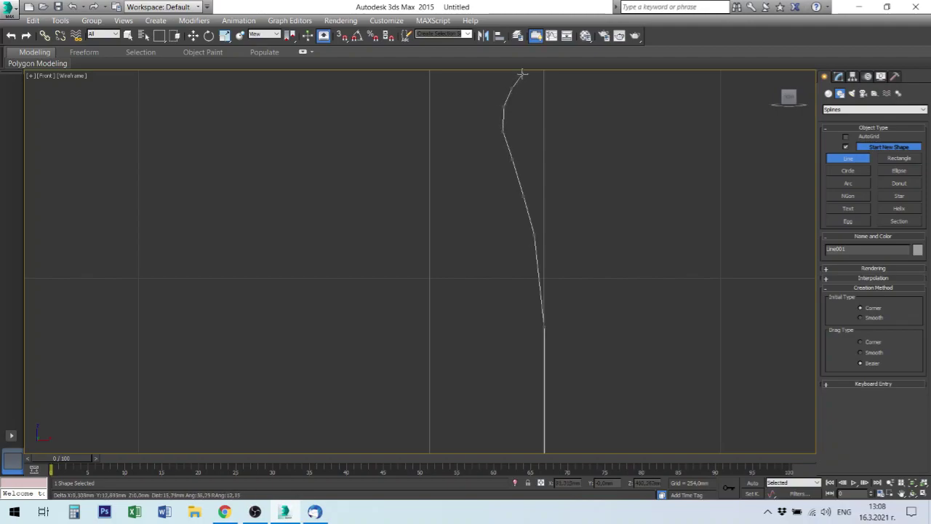
middle_click_drag(520, 87, 513, 247)
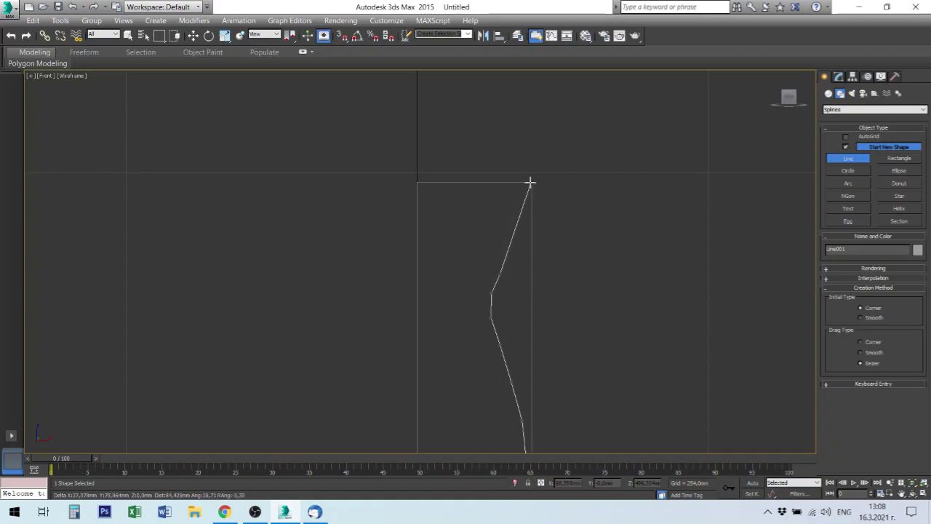
left_click(530, 183)
right_click(549, 216)
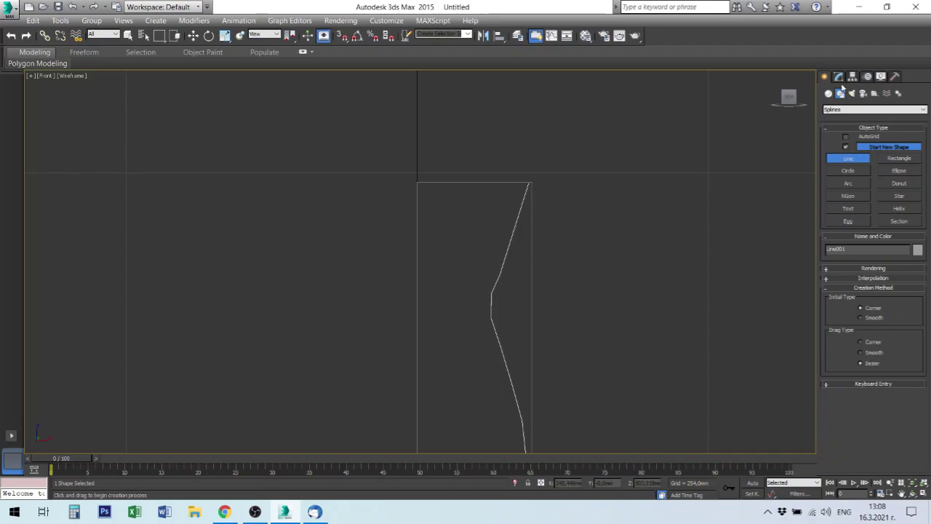
Switch Line001 to Vertex sub-object editing in the Modify panel
left_click(839, 77)
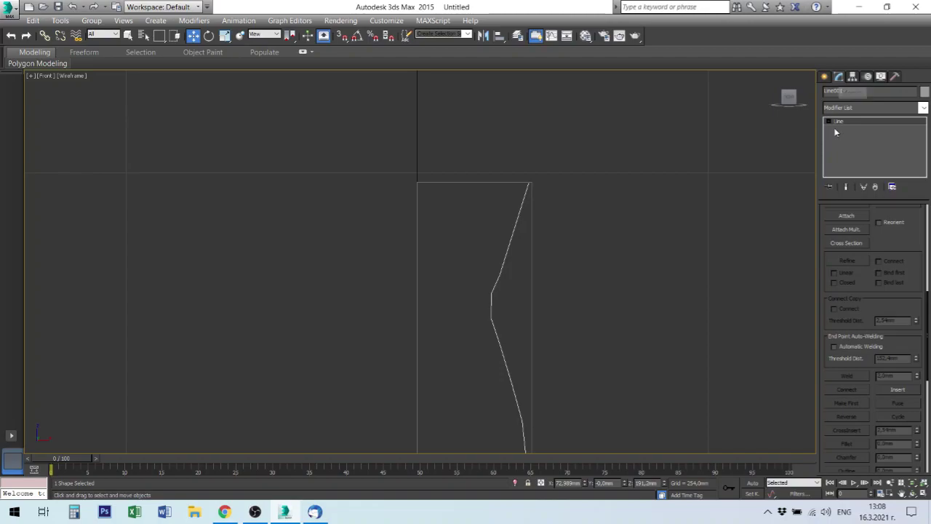
left_click(832, 123)
left_click(848, 129)
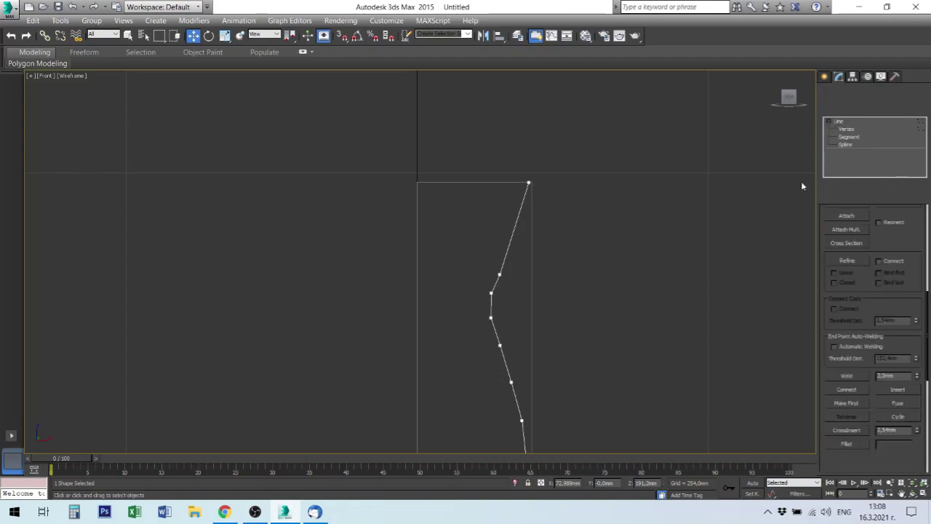
middle_click_drag(594, 301, 587, 208)
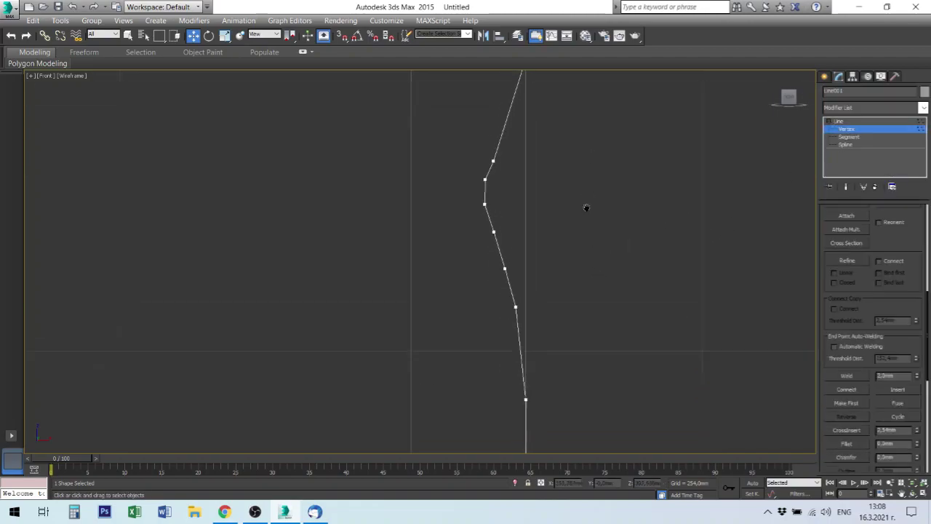
scroll(586, 209, "down", 3)
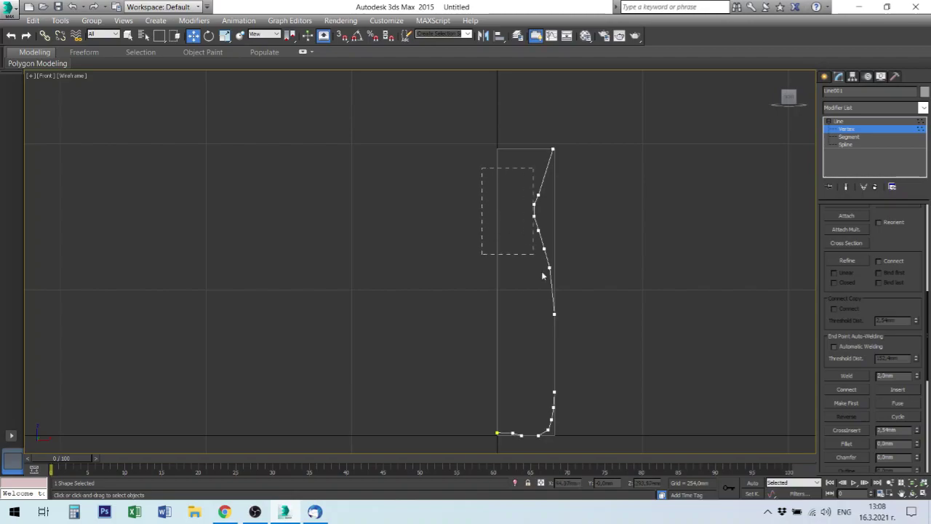
Box-select all vertices, then deselect the top end vertex and the base-centre start vertex
left_click_drag(577, 369, 602, 445)
left_click(416, 118)
left_click_drag(656, 428, 653, 445)
left_click(553, 151)
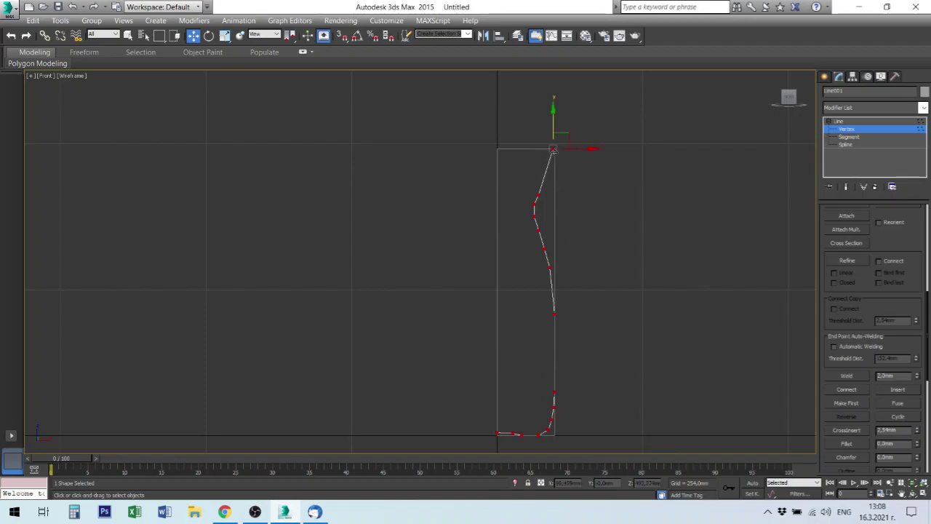
left_click(539, 196)
left_click(553, 151, "alt")
left_click(498, 433, "alt")
left_click(555, 391)
Convert the selected vertices to Bezier and delete the extra vertex at the neck bend
right_click(552, 371)
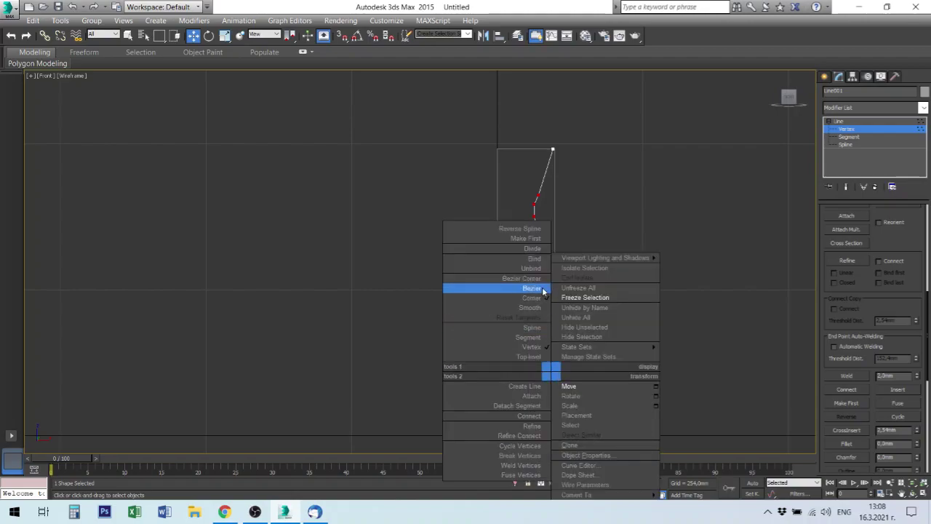
left_click(533, 289)
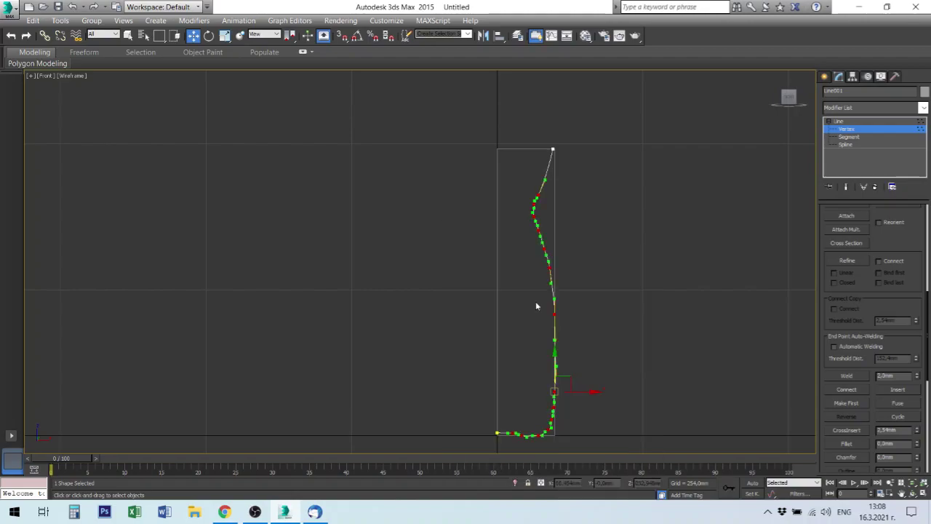
left_click(614, 313)
scroll(540, 207, "up", 2)
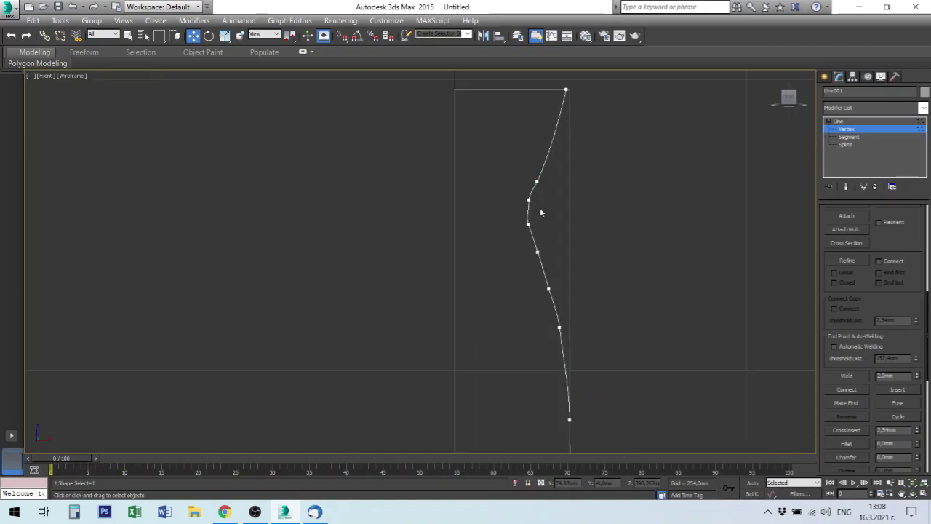
scroll(540, 207, "up", 2)
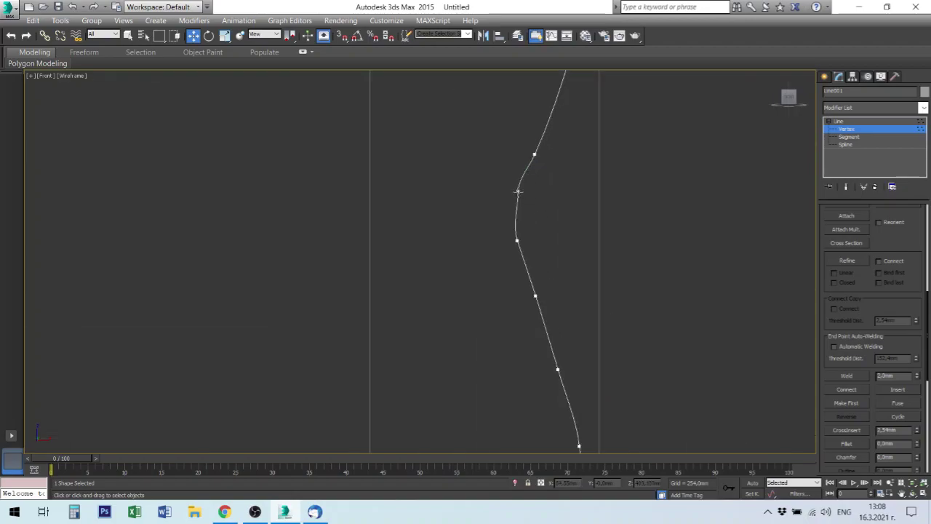
left_click(517, 191)
key("Delete")
Move a side-wall vertex and adjust a lower vertex's tangent to soften the bend
left_click(516, 240)
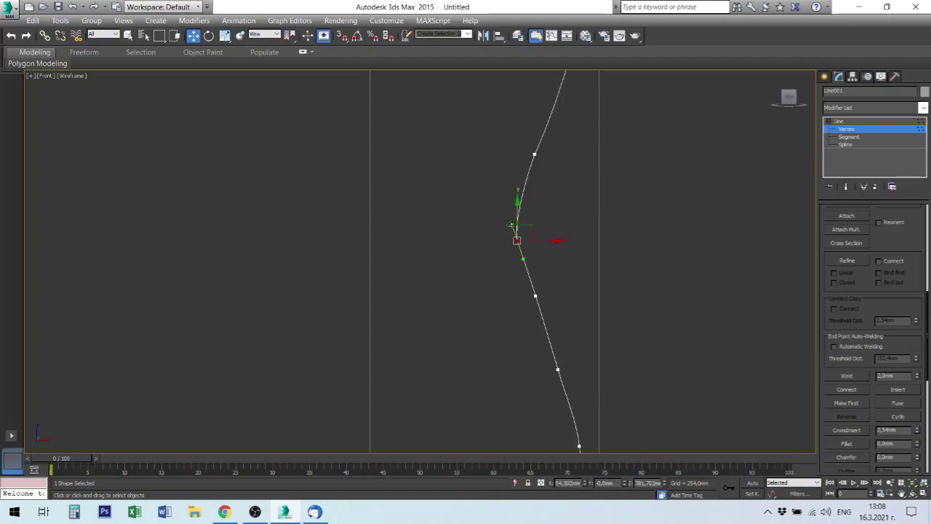
left_click_drag(535, 295, 536, 291)
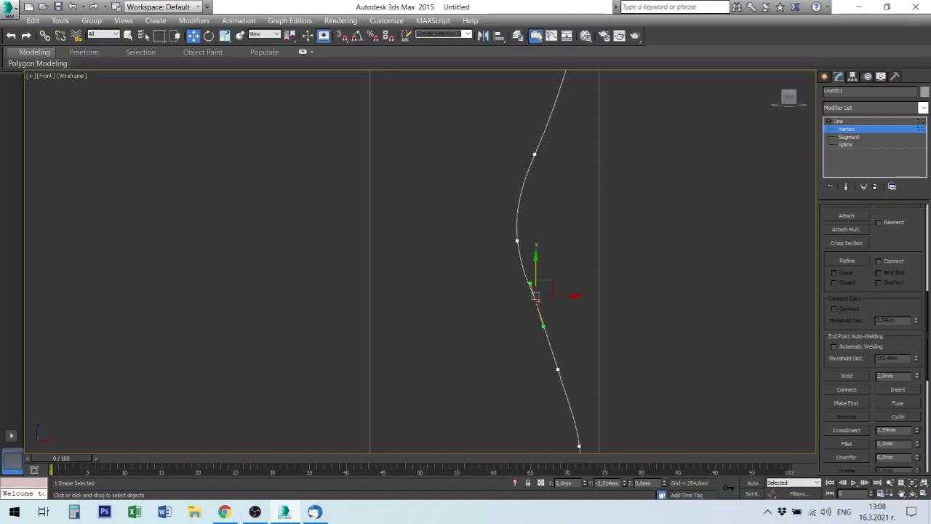
middle_click_drag(544, 206, 480, 378)
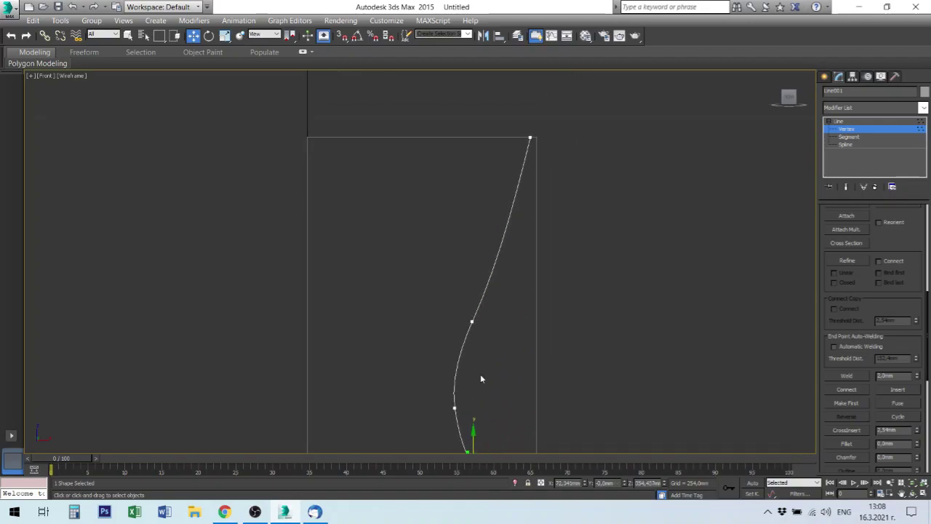
left_click(474, 320)
left_click_drag(499, 272, 524, 296)
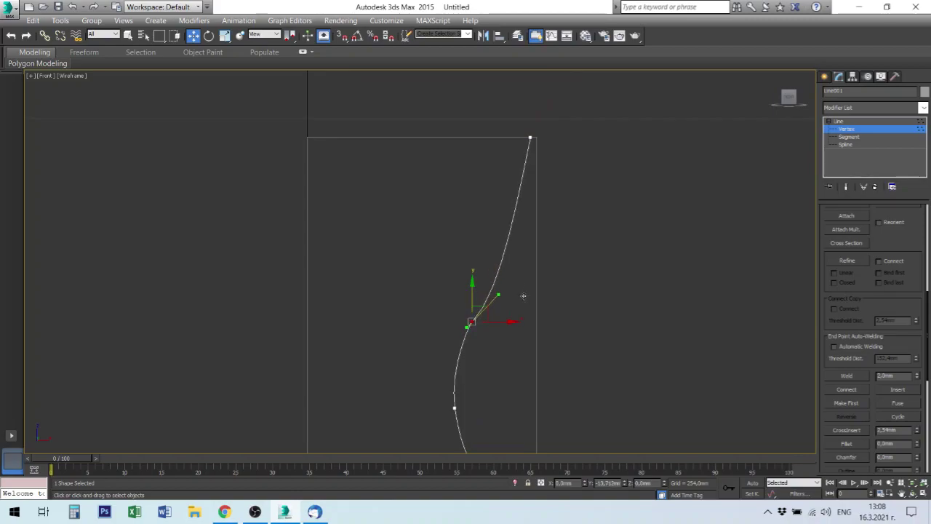
left_click_drag(531, 295, 528, 293)
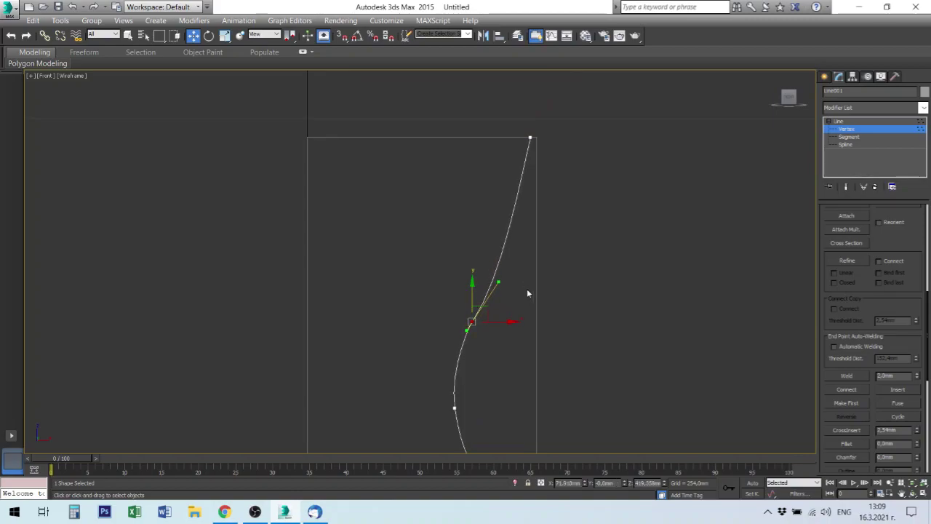
middle_click_drag(507, 379, 510, 156)
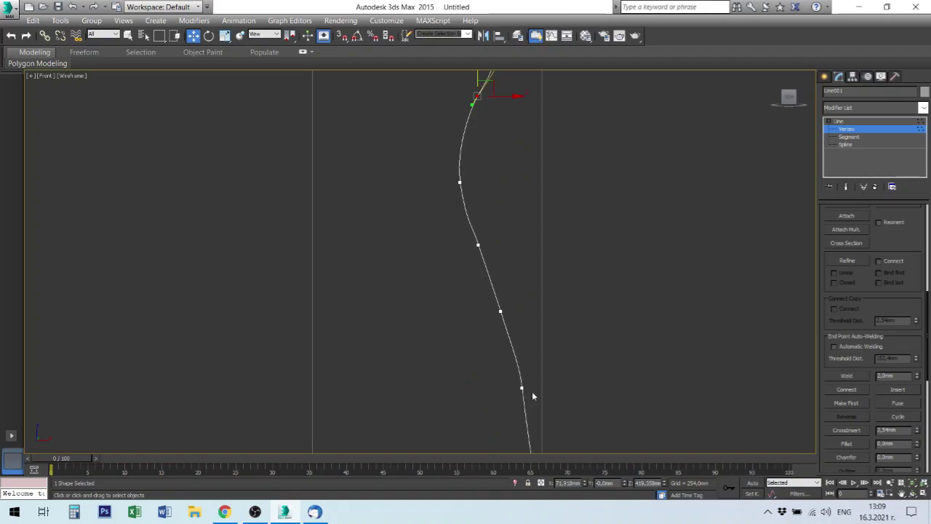
middle_click_drag(532, 396, 505, 226)
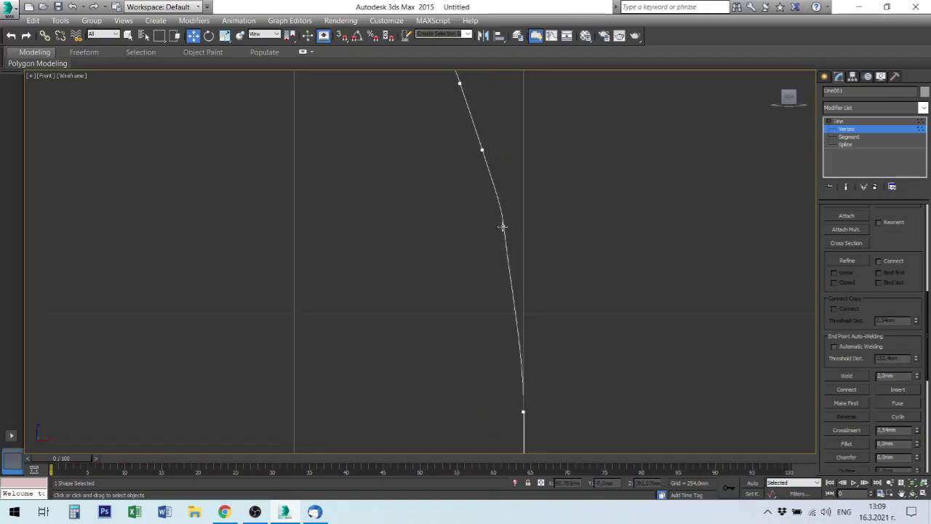
Delete the redundant vertex on the straight lower stretch of the profile
left_click(503, 226)
key("Delete")
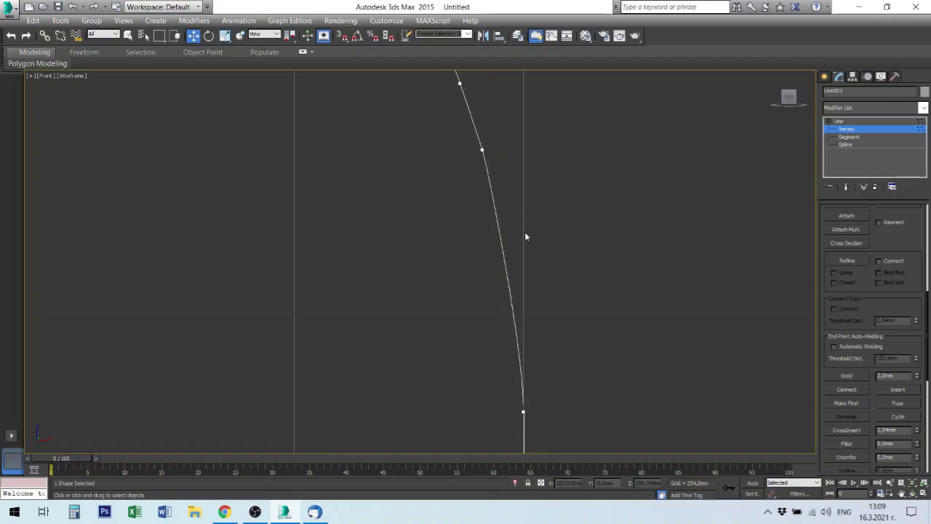
left_click(522, 413)
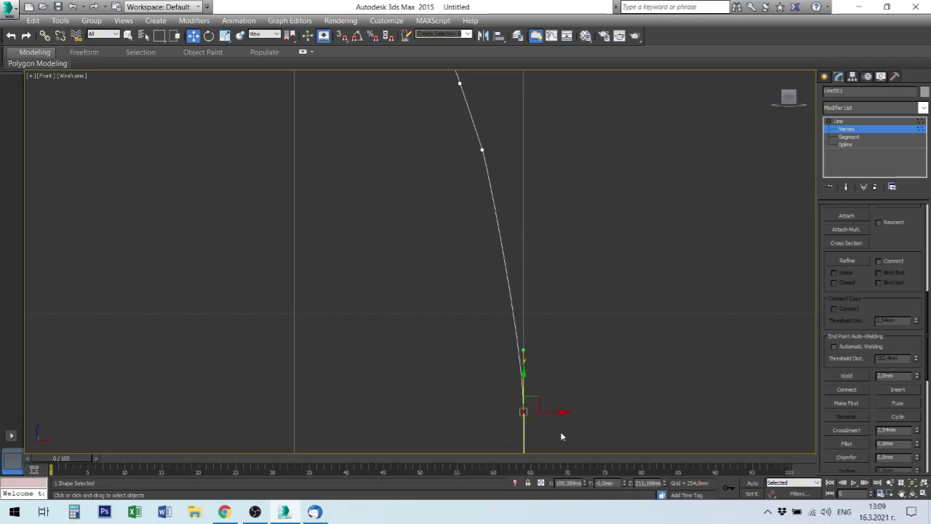
middle_click_drag(561, 437, 575, 182)
scroll(582, 361, "up", 3)
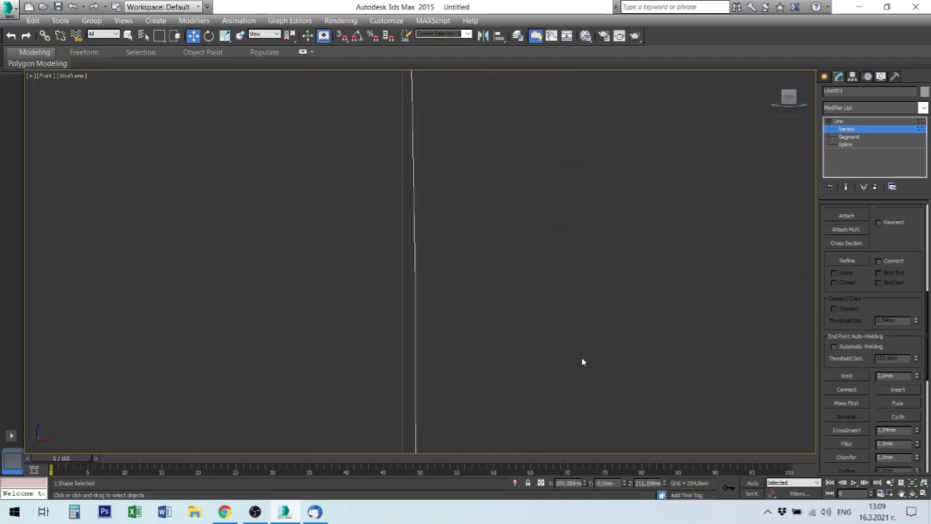
scroll(507, 364, "down", 2)
scroll(517, 366, "down", 2)
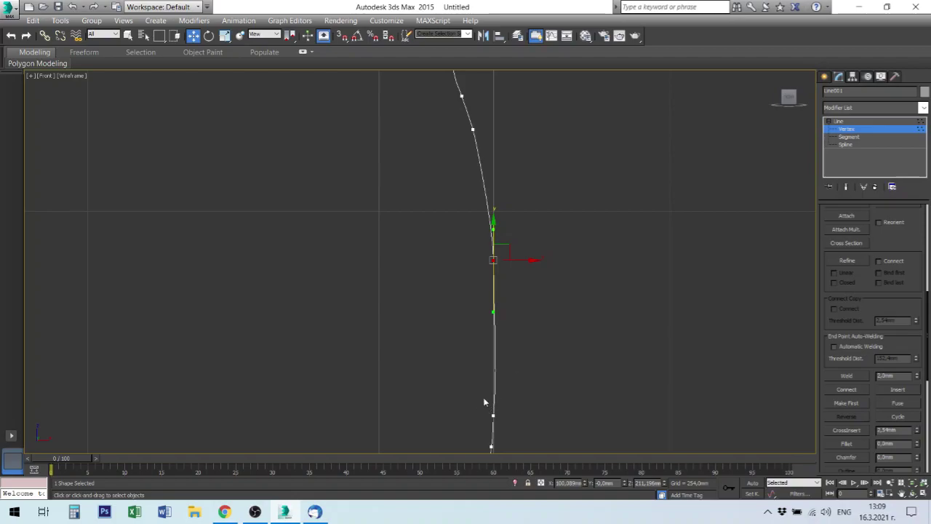
left_click(528, 329)
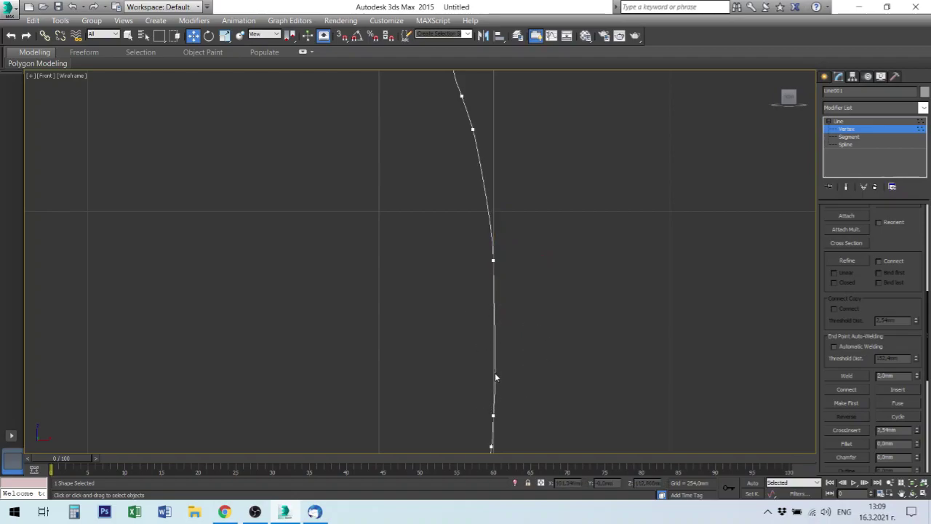
left_click(850, 138)
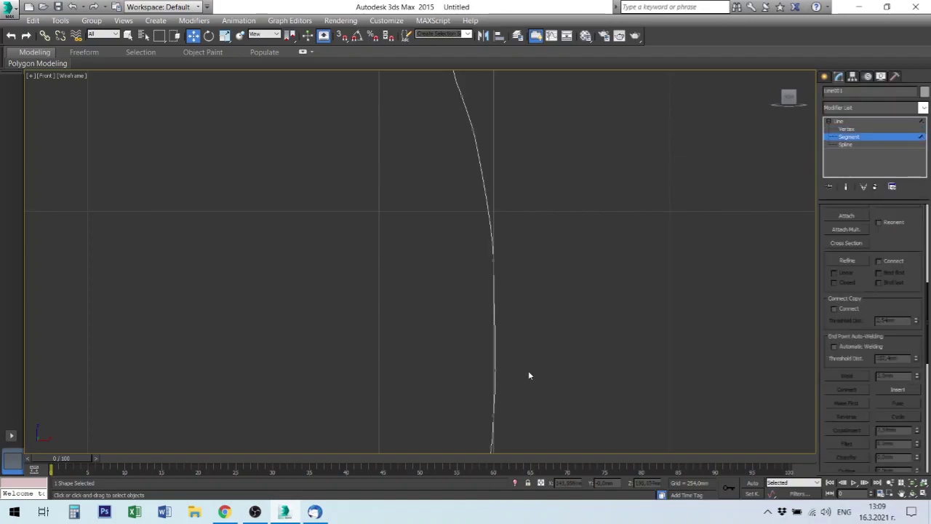
Convert the profile's bottom segment to a straight Line segment
left_click(497, 355)
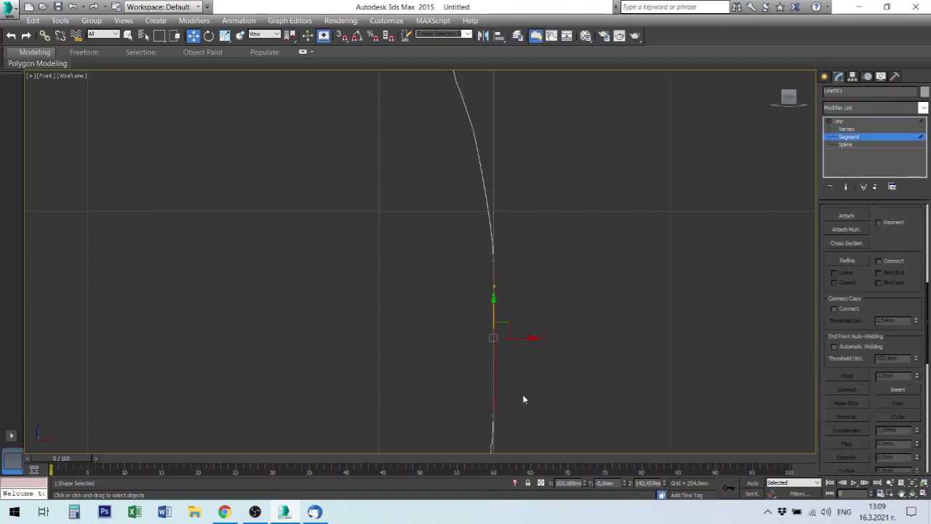
scroll(524, 399, "down", 3)
scroll(525, 392, "up", 3)
middle_click_drag(525, 393, 549, 240)
scroll(492, 320, "up", 1)
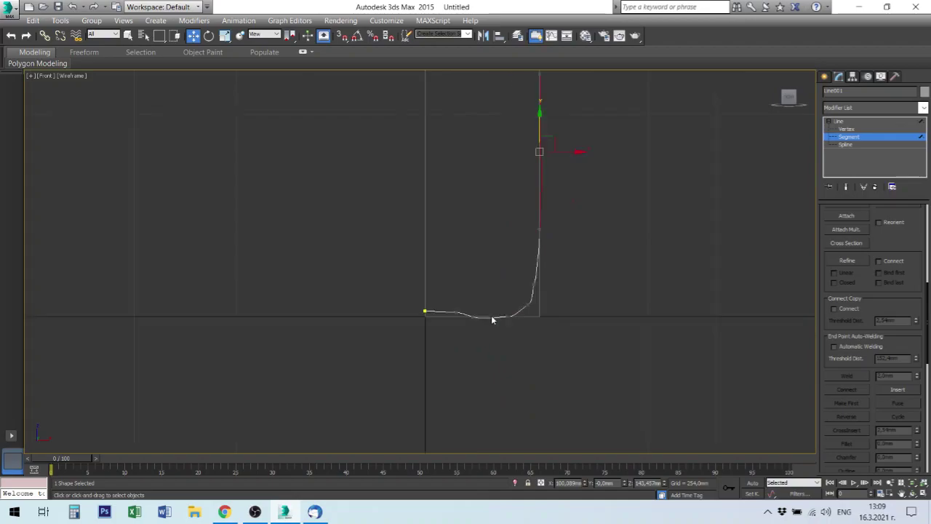
scroll(492, 320, "up", 5)
scroll(484, 327, "up", 2)
left_click(471, 332)
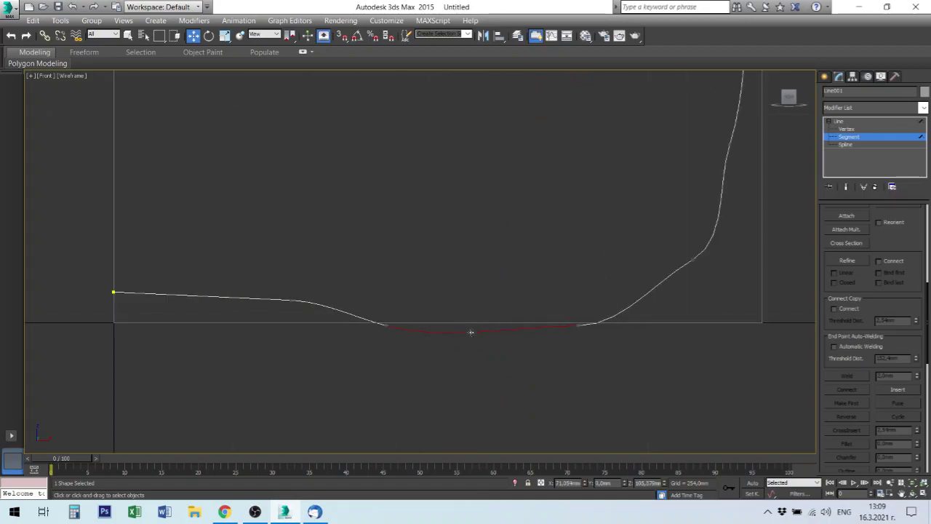
right_click(472, 333)
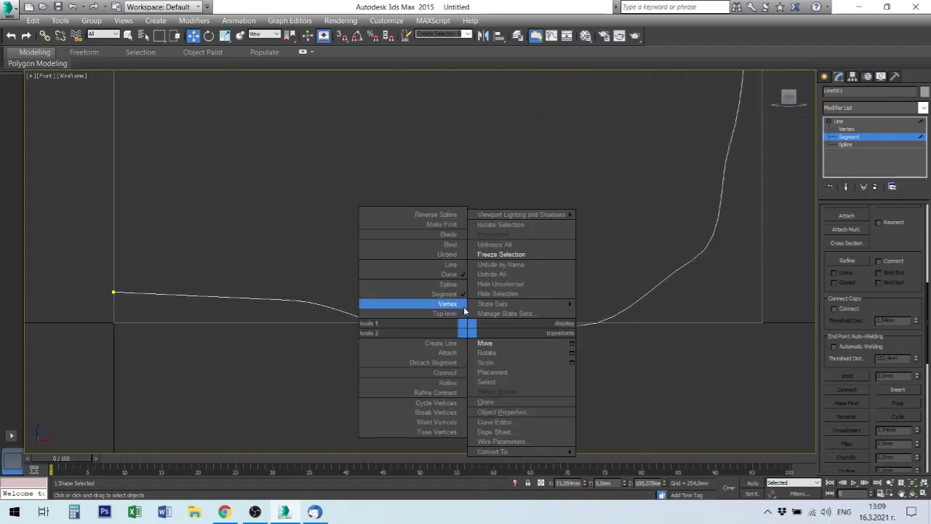
left_click(452, 265)
left_click(487, 346)
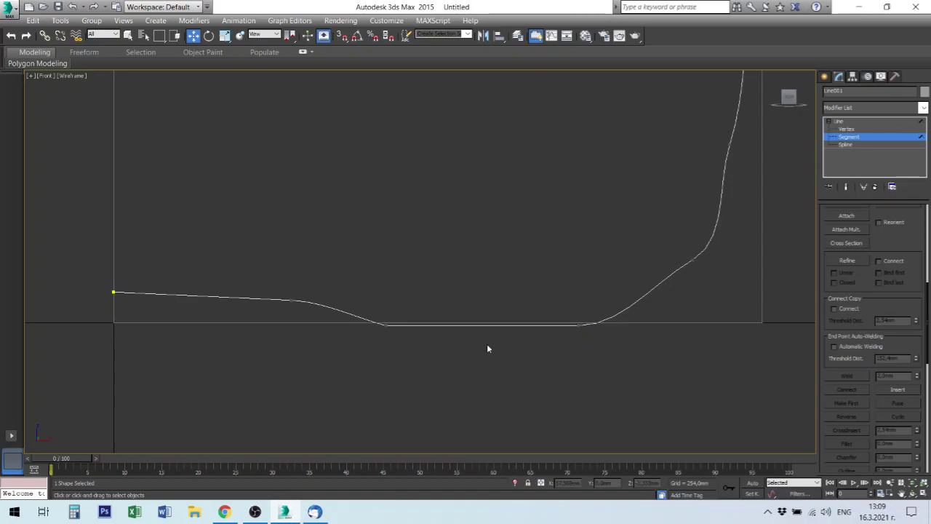
Set the Z position of both base vertices to exactly 0
left_click(851, 130)
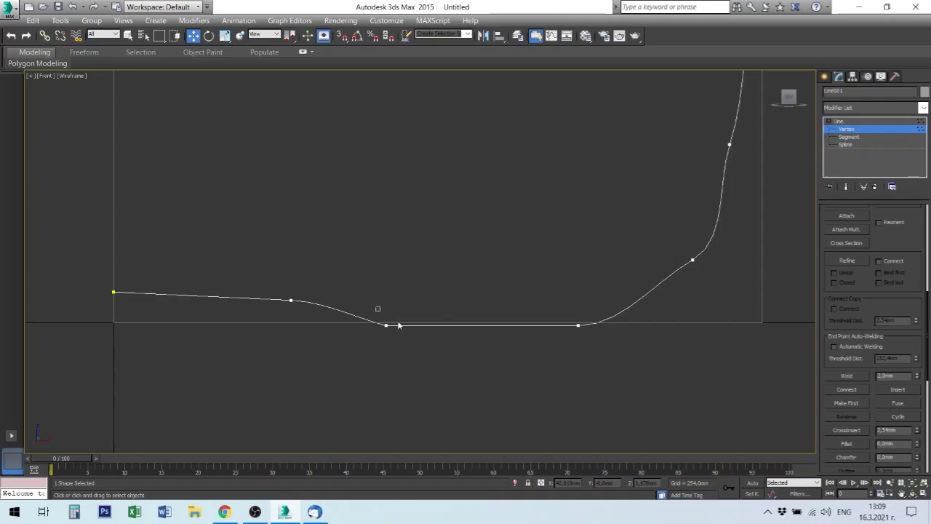
mouse_move(376, 307)
left_mouse_down()
mouse_move(507, 343)
mouse_move(424, 339)
left_mouse_up()
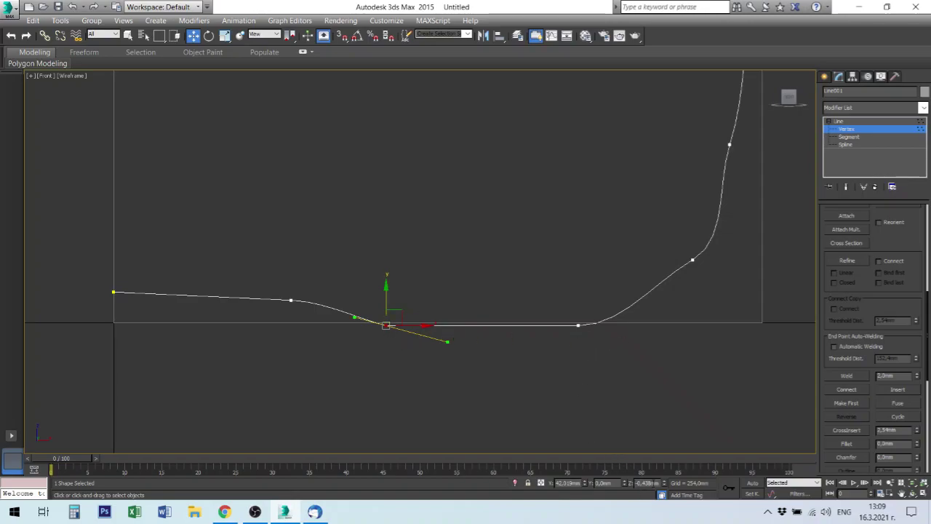
double_click(648, 482)
type("-0")
key("Return")
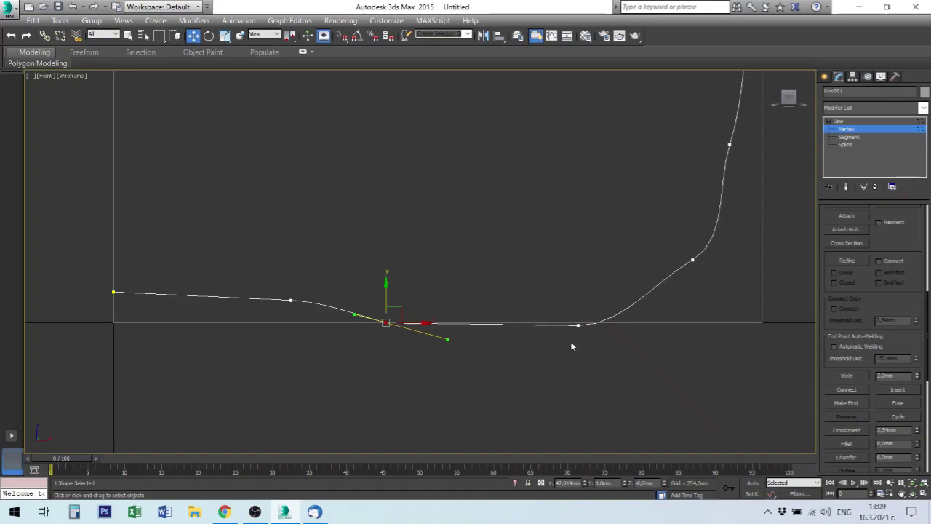
left_click_drag(568, 314, 584, 338)
double_click(648, 482)
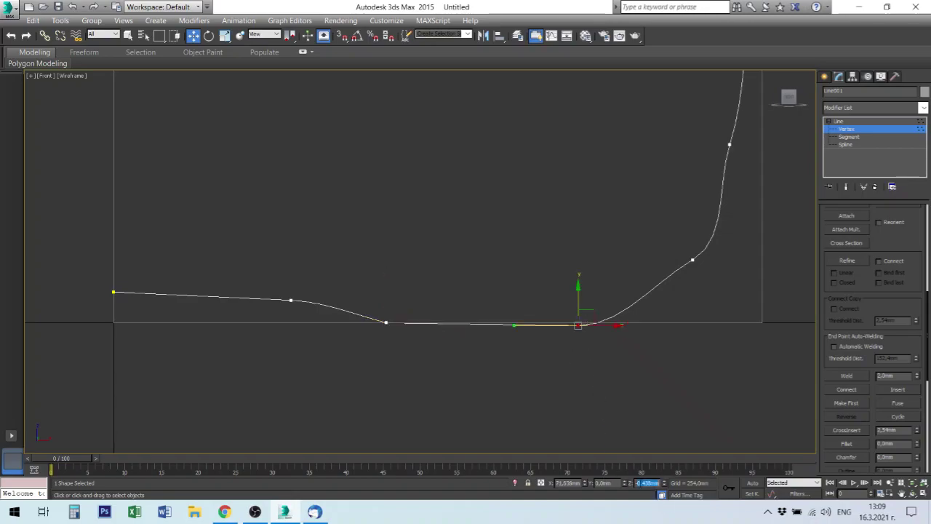
type("-0")
key("Return")
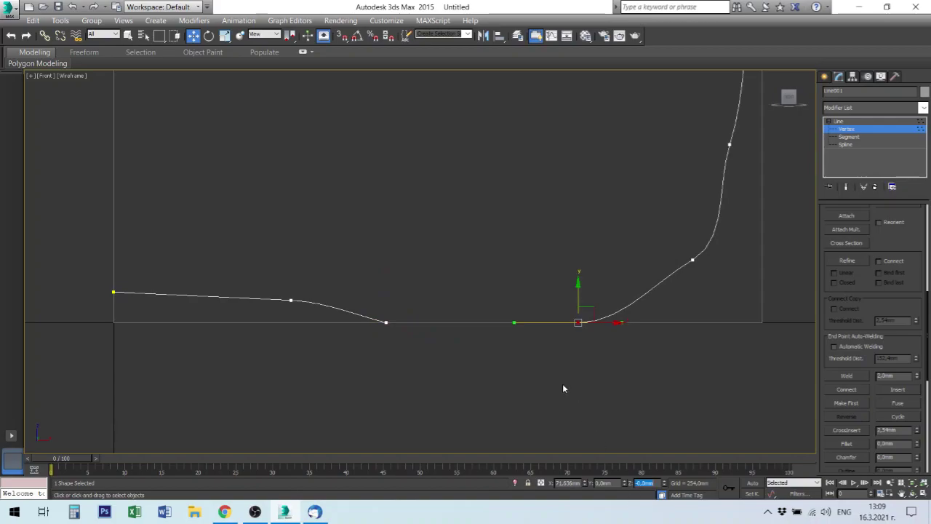
left_click(563, 383)
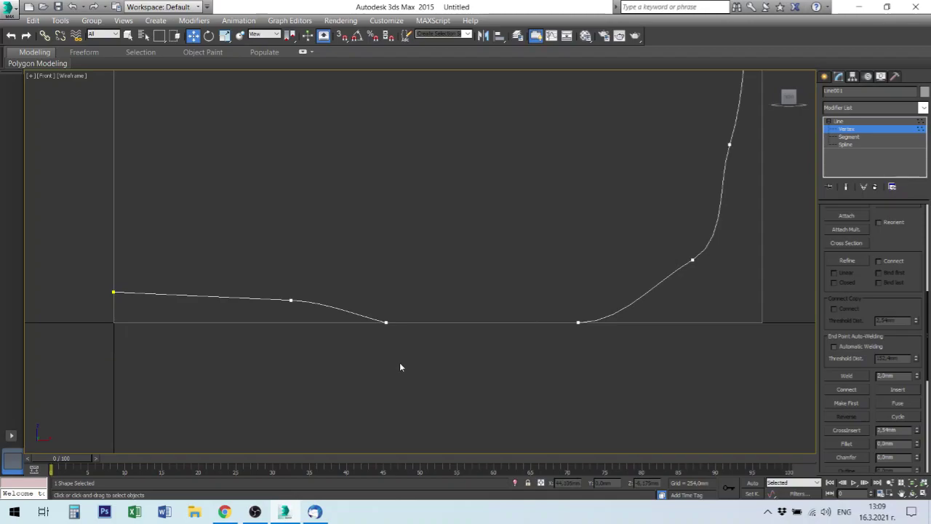
scroll(512, 325, "up", 5)
scroll(515, 328, "down", 5)
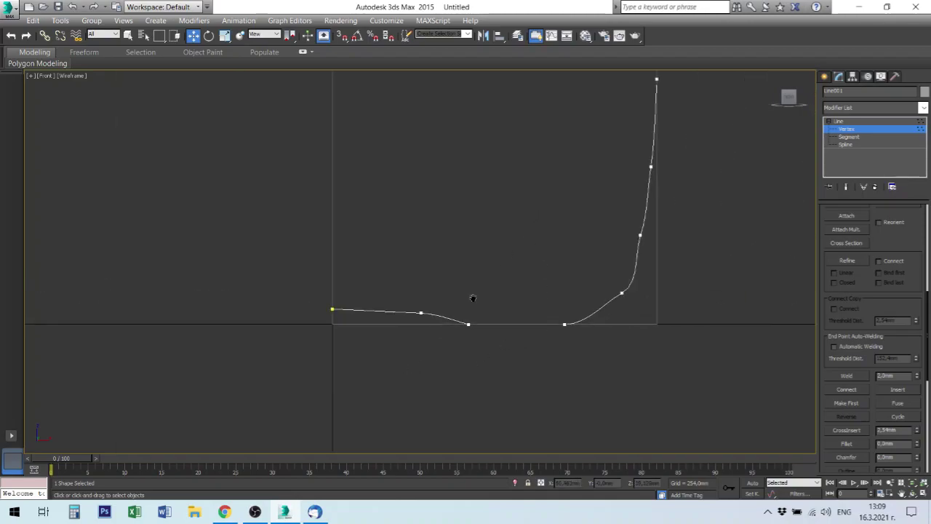
Set the X position of the top vertex and the next vertex down to 100 mm
middle_click_drag(472, 298, 393, 412)
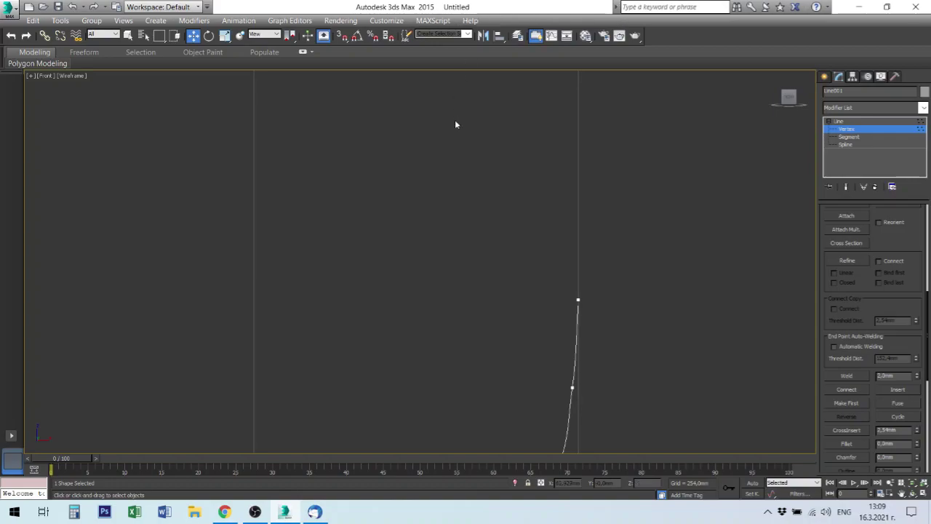
left_click_drag(568, 283, 605, 305)
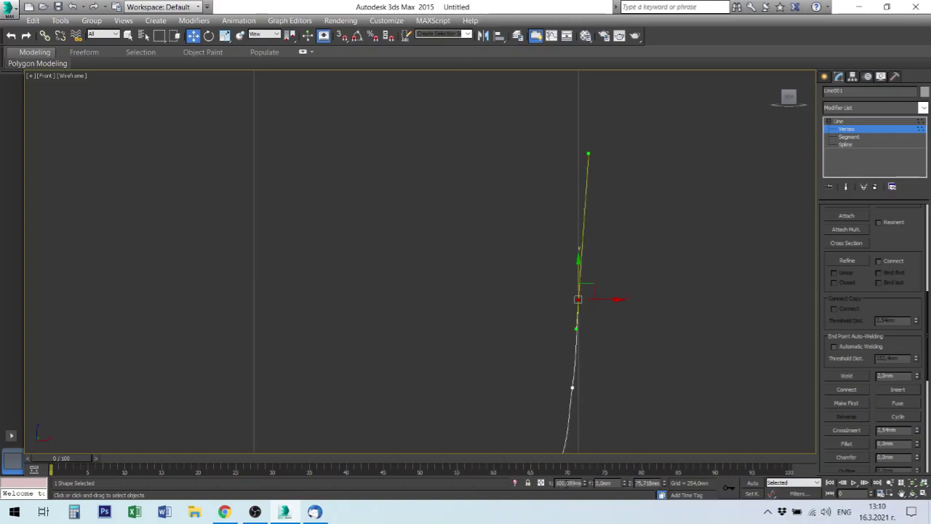
type("10")
type("0")
key("Return")
middle_click_drag(618, 154, 532, 148)
left_click_drag(615, 240, 612, 242)
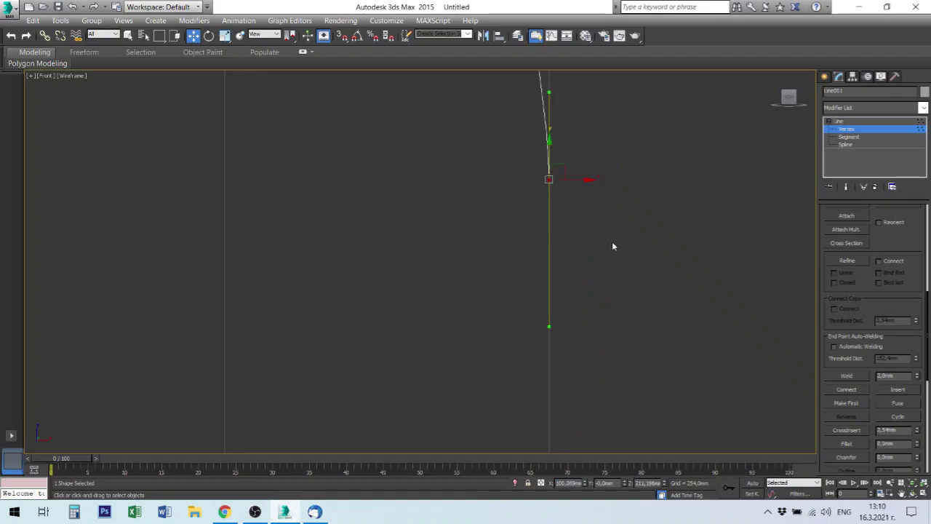
double_click(564, 483)
type("100")
key("Return")
Place the profile's first base vertex at X 0 and Z 6 mm
scroll(549, 277, "up", 3)
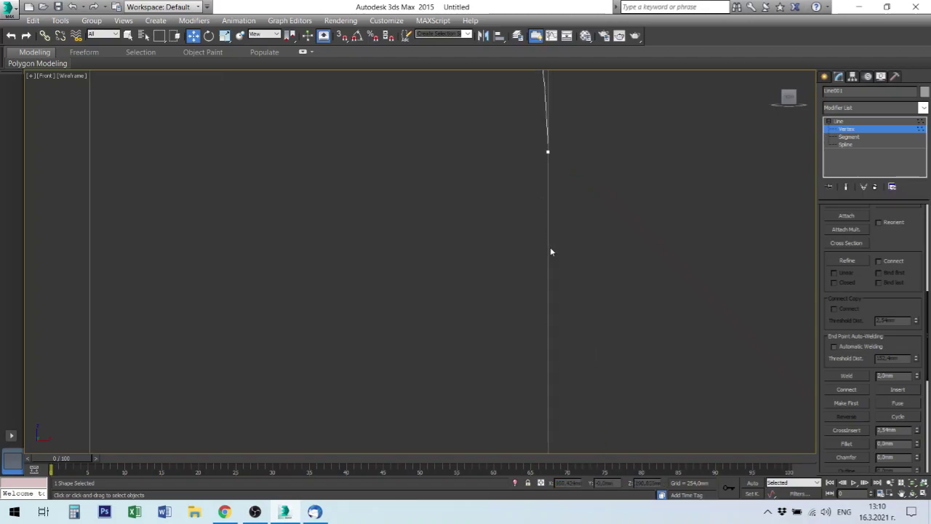
scroll(561, 298, "down", 2)
scroll(573, 306, "down", 2)
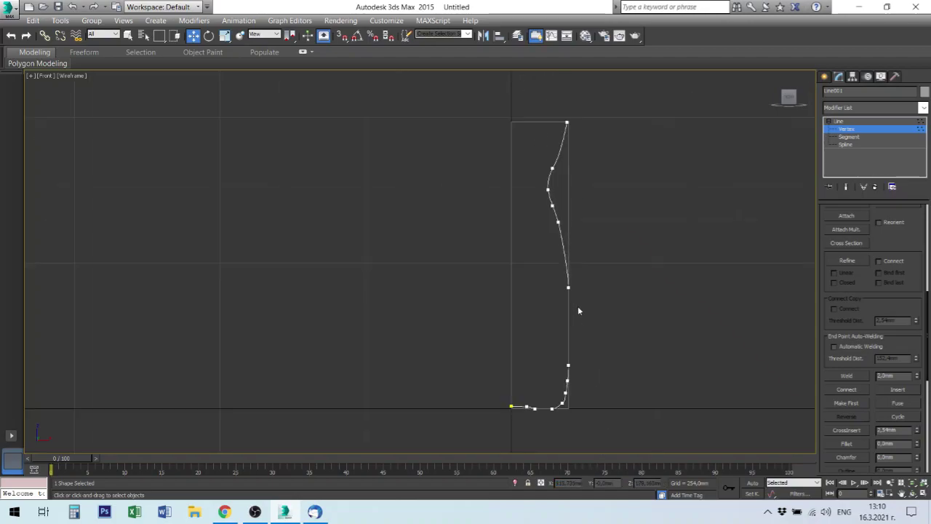
scroll(521, 388, "down", 3)
scroll(521, 388, "up", 3)
scroll(527, 385, "up", 3)
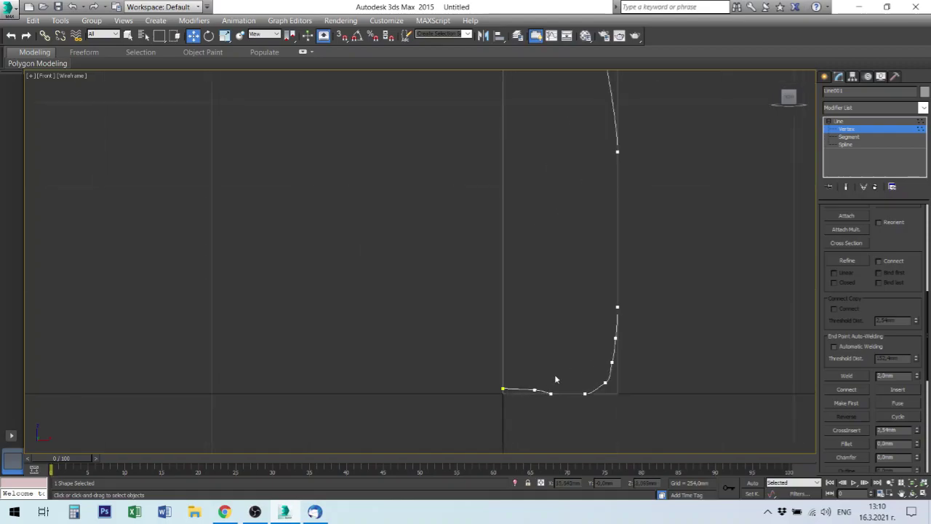
scroll(507, 427, "up", 3)
left_click(497, 371)
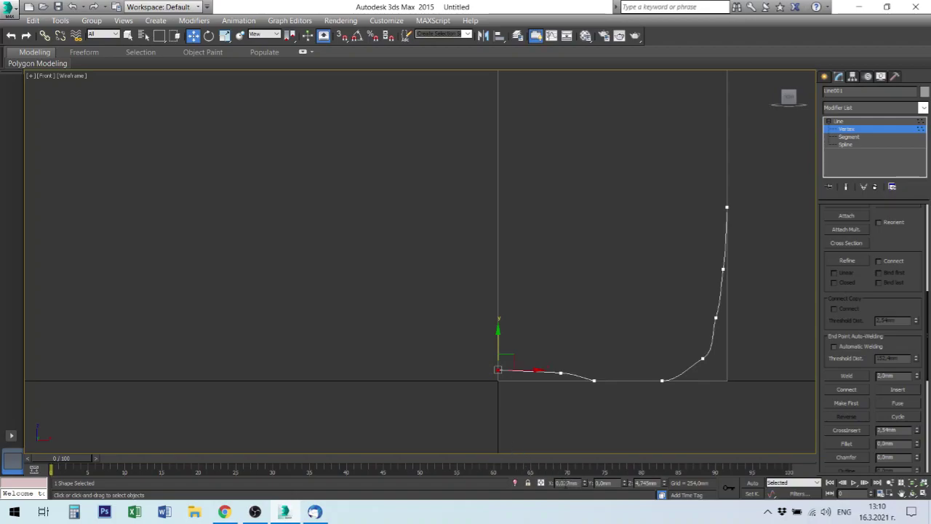
type("0")
key("Return")
left_click(646, 482)
type("6")
key("Return")
scroll(556, 367, "up", 3)
scroll(556, 367, "up", 3)
scroll(558, 376, "up", 2)
Drag Bezier tangent handles at the base and up the wall to smooth the curve
left_click(558, 376)
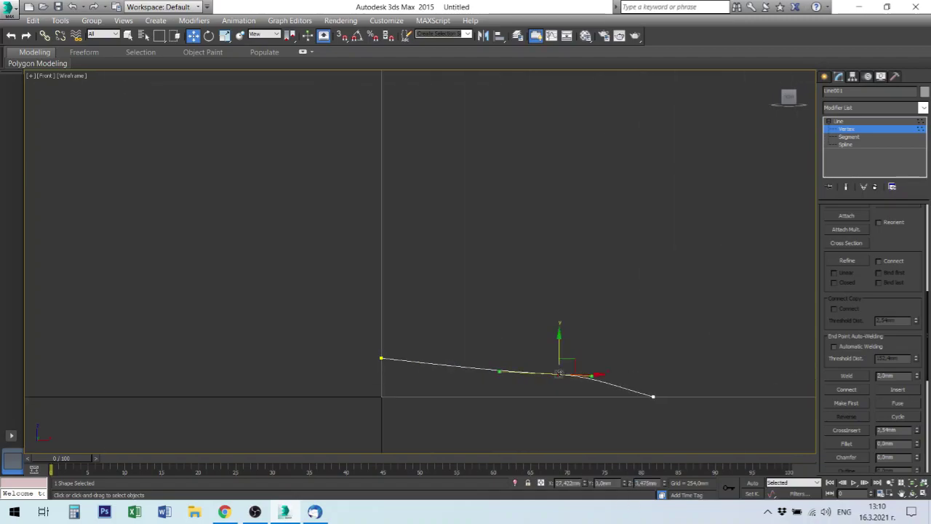
left_click_drag(593, 377, 603, 431)
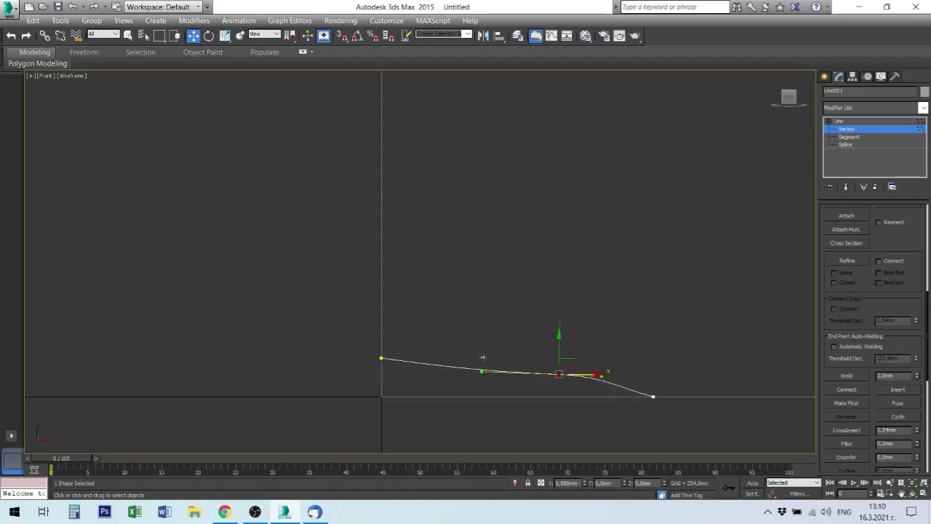
left_click_drag(482, 357, 532, 364)
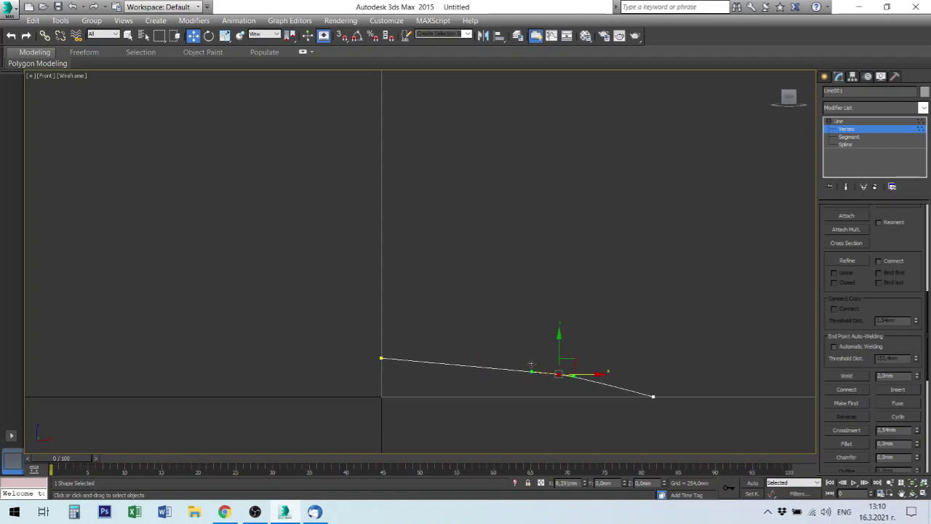
mouse_move(695, 440)
middle_mouse_down()
mouse_move(174, 424)
mouse_move(182, 428)
middle_mouse_up()
left_click(450, 327)
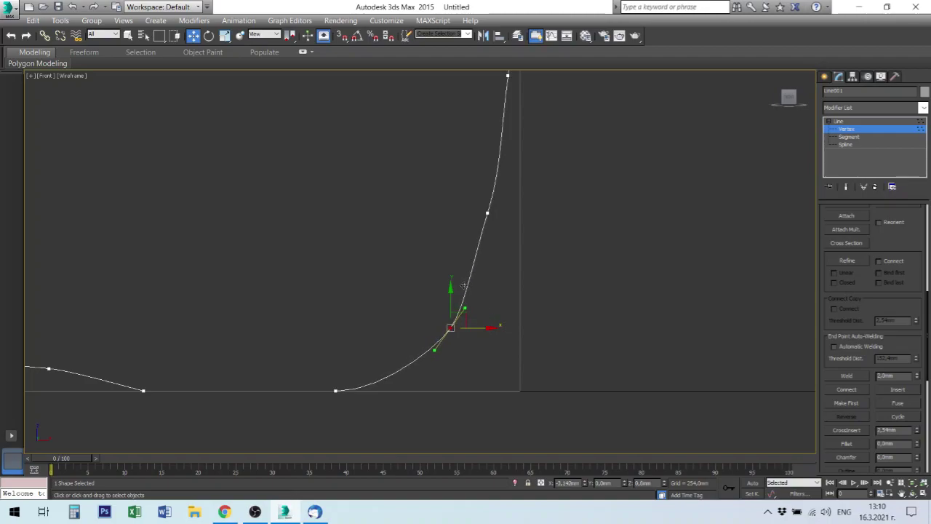
left_click(487, 212)
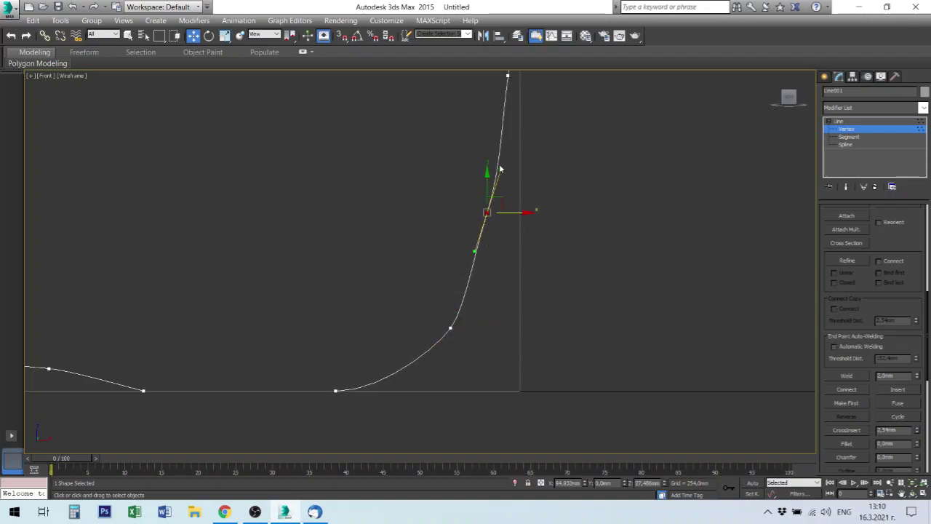
left_click_drag(499, 169, 502, 174)
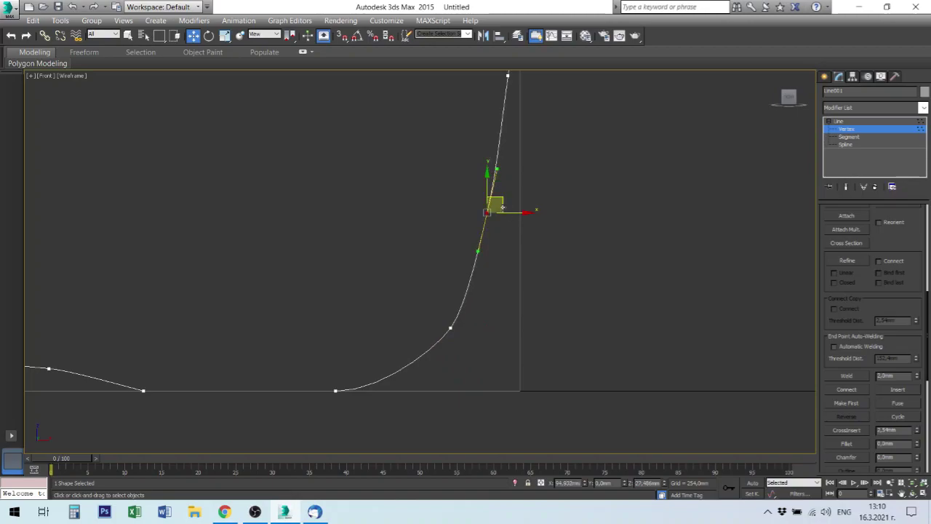
Delete the redundant middle vertex on the wall and frame the whole profile
scroll(515, 212, "up", 3)
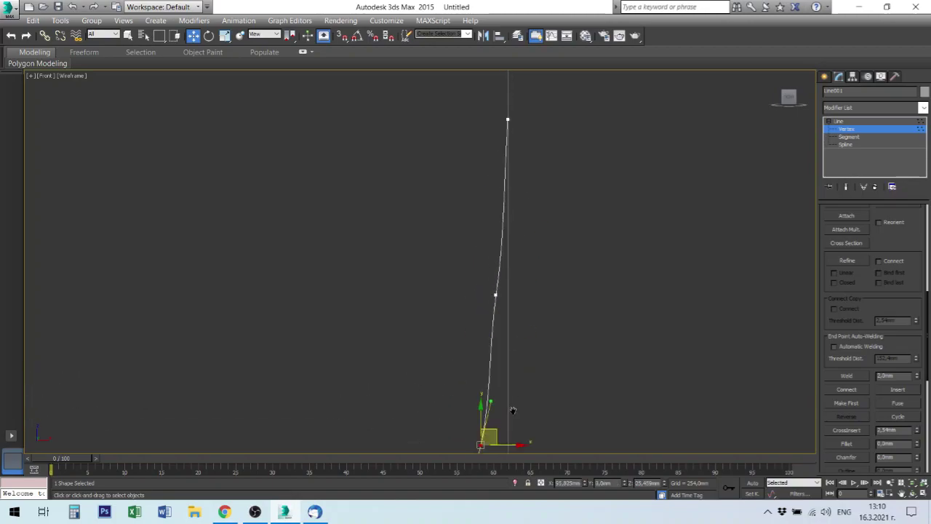
left_click(493, 318)
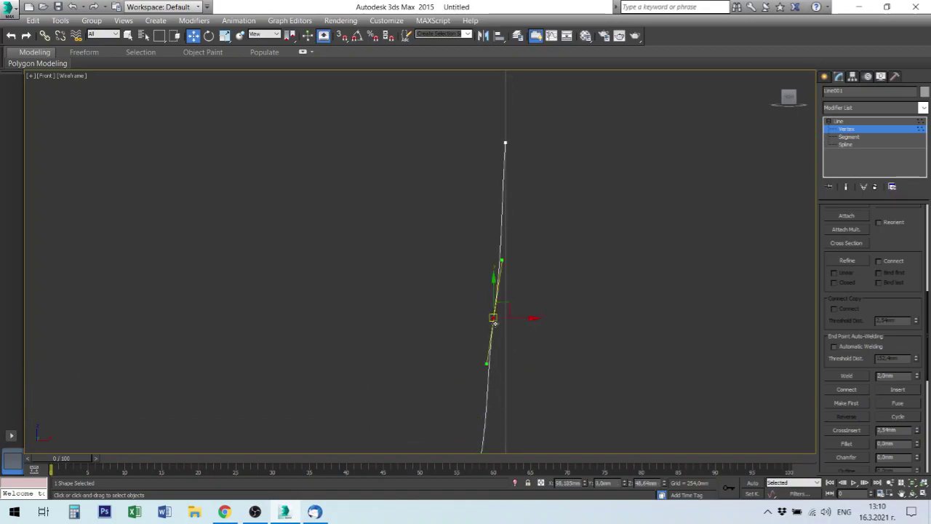
key("Delete")
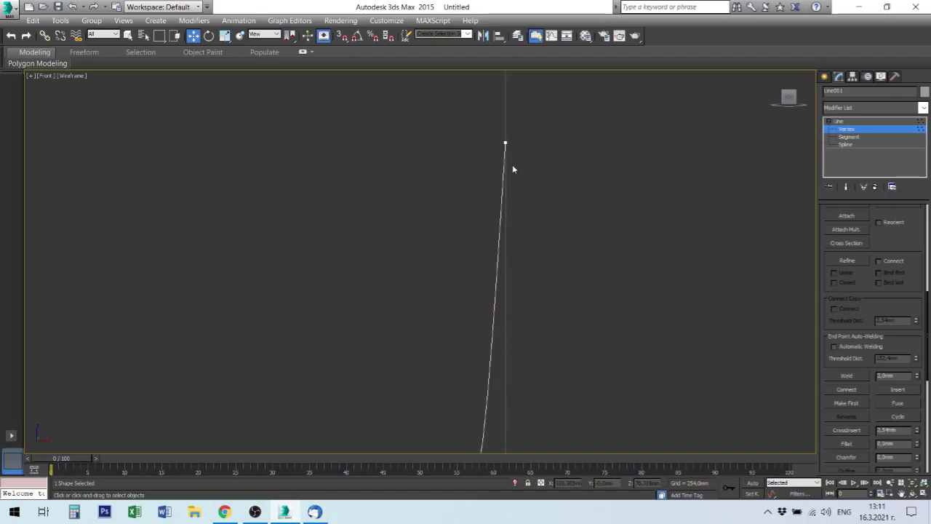
scroll(516, 210, "down", 3)
middle_click_drag(520, 205, 517, 380)
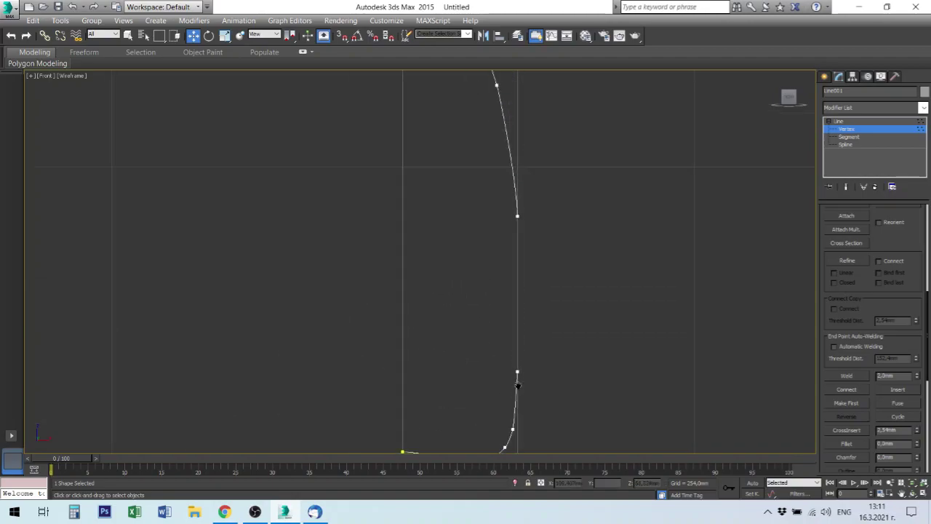
scroll(500, 145, "down", 3)
middle_click_drag(499, 146, 459, 252)
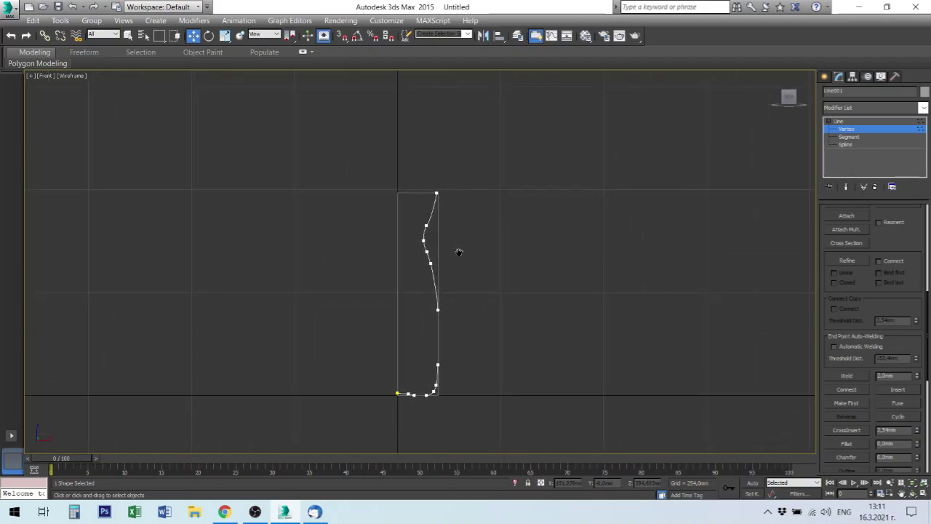
Leave the line's Vertex level and restore the four-viewport layout with nothing selected
left_click(837, 124)
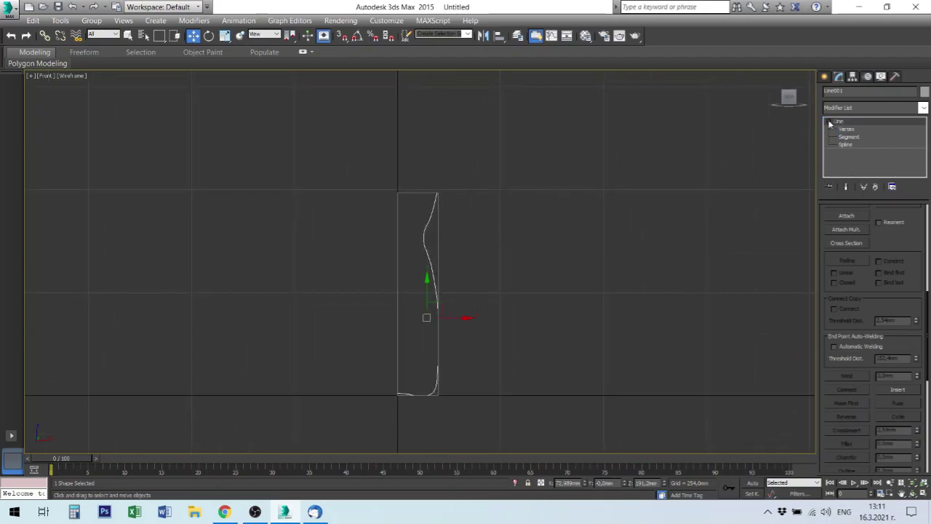
left_click(829, 121)
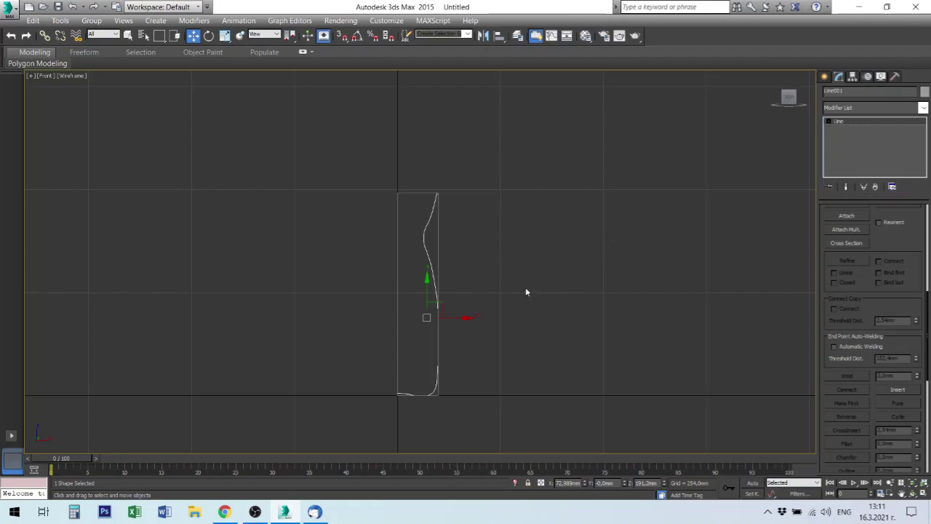
key("alt+w")
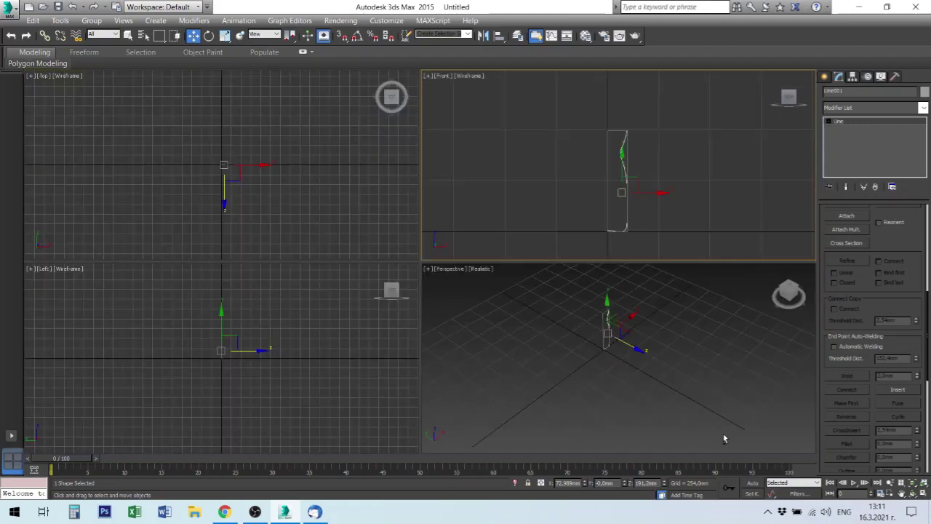
left_click(668, 358)
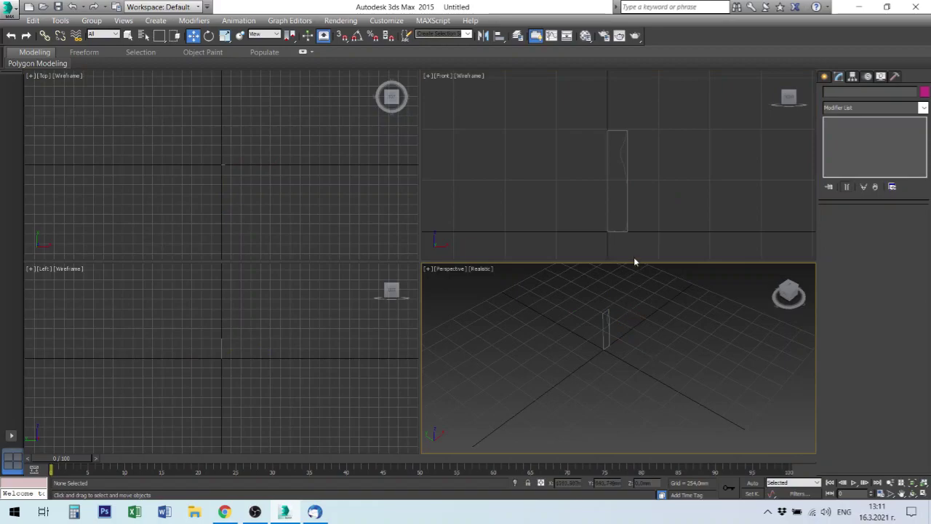
scroll(630, 174, "up", 2)
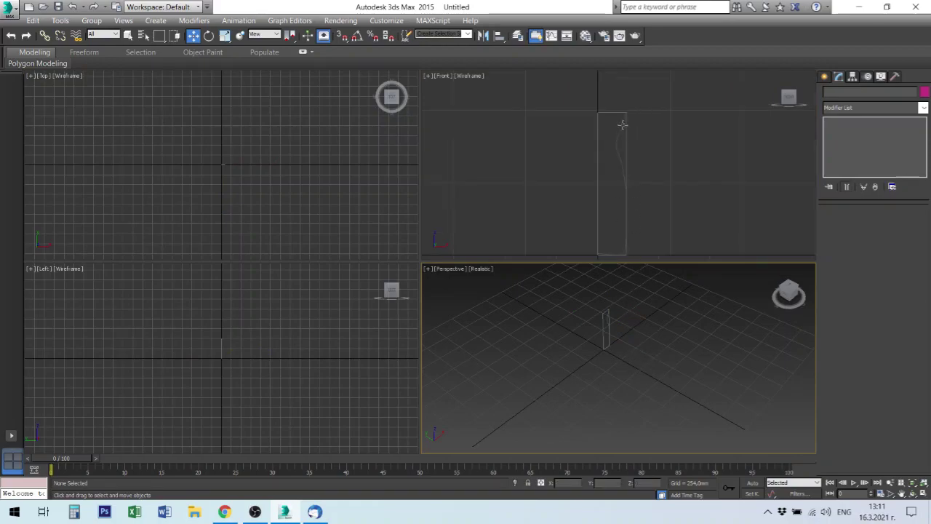
Unfreeze all objects, delete the reference rectangle, and select Line001
left_click(630, 147)
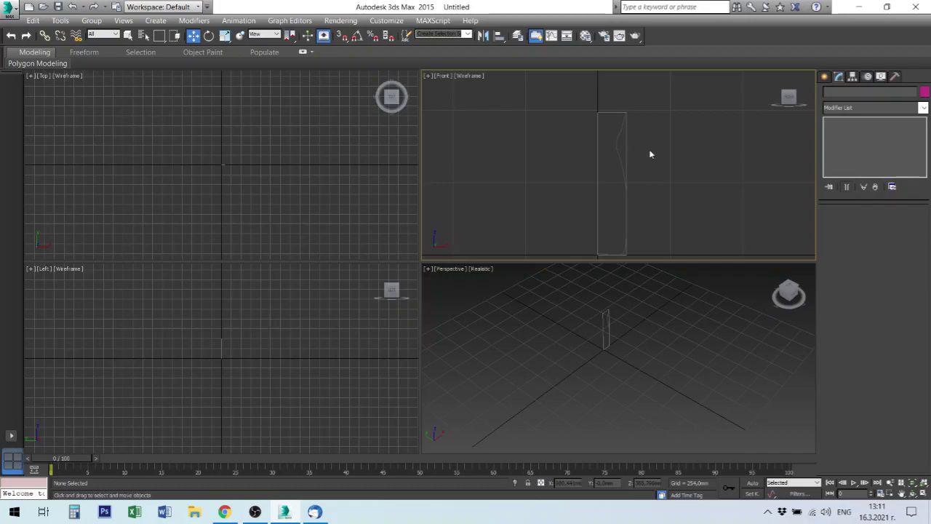
right_click(649, 150)
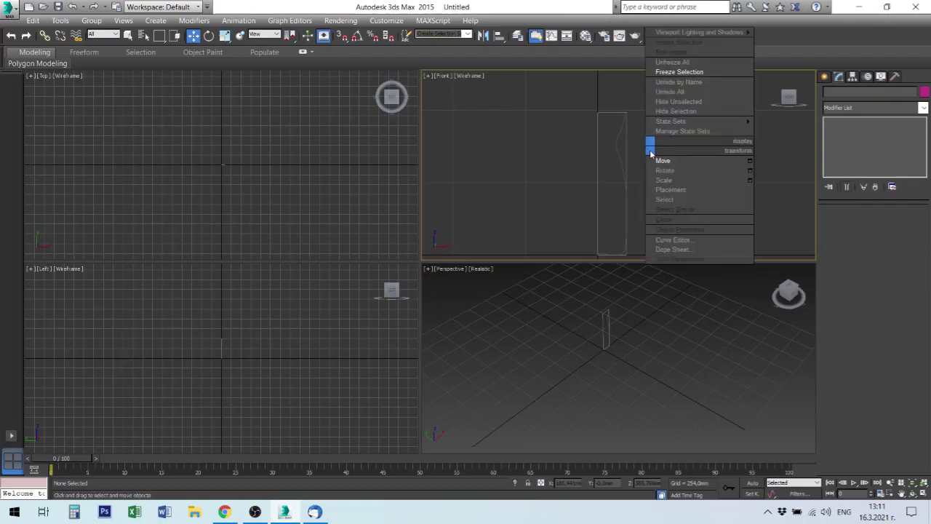
left_click(673, 61)
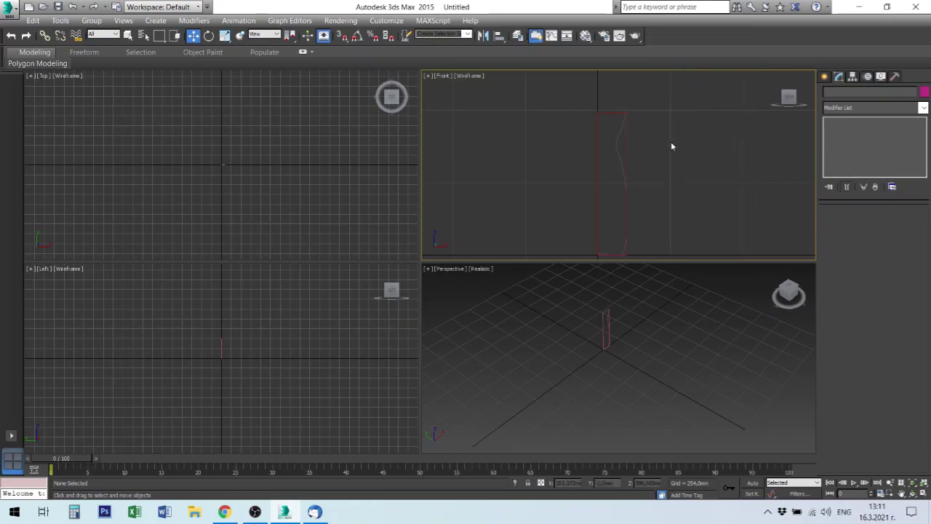
left_click(627, 148)
key("Delete")
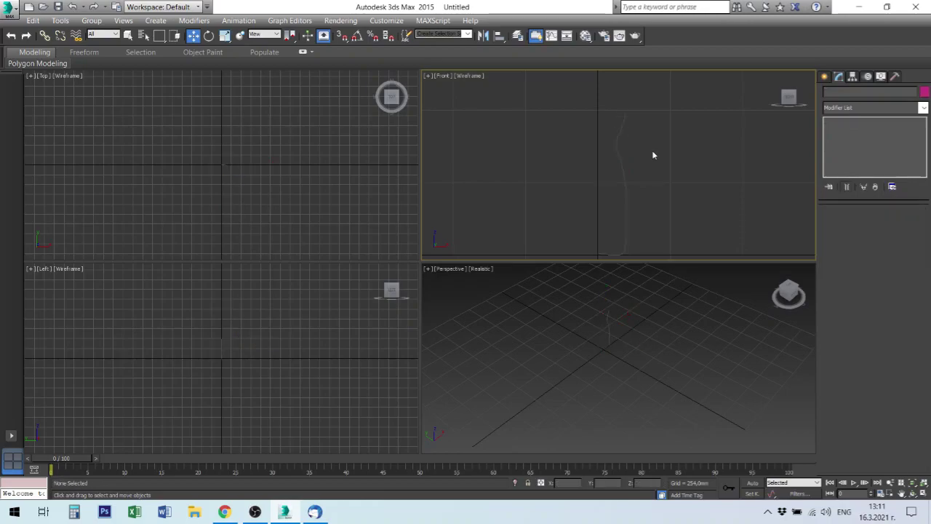
left_click(624, 190)
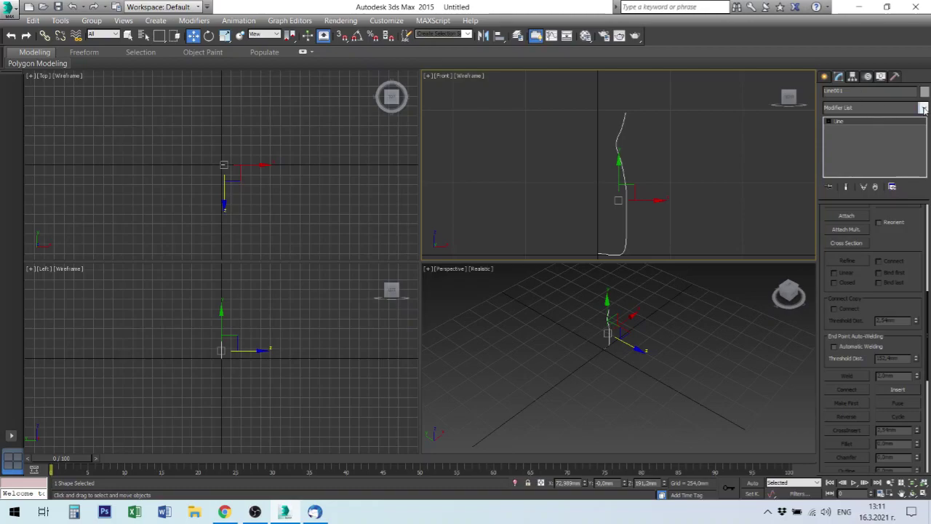
Add a Lathe modifier to Line001 from the Modifier List
left_click(924, 108)
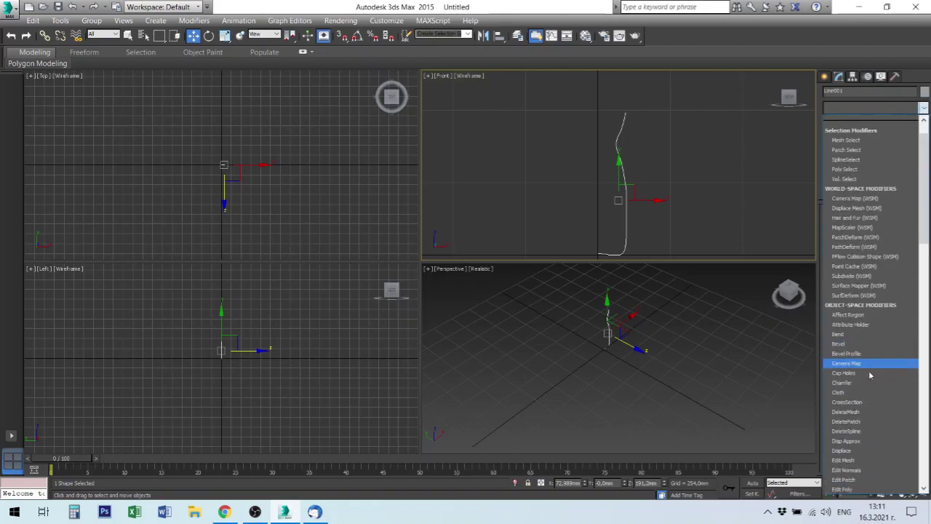
scroll(871, 364, "down", 2)
scroll(871, 375, "down", 1)
scroll(871, 375, "down", 1)
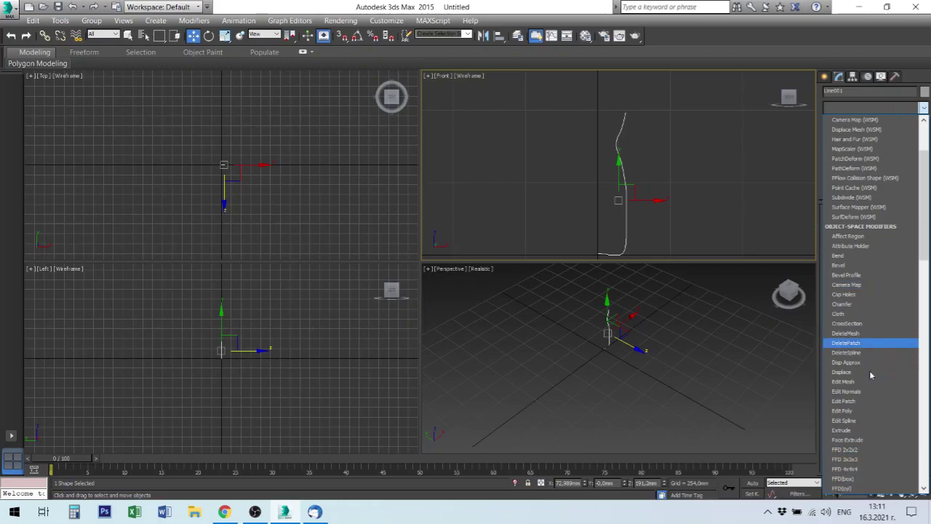
scroll(871, 375, "down", 2)
scroll(853, 420, "down", 1)
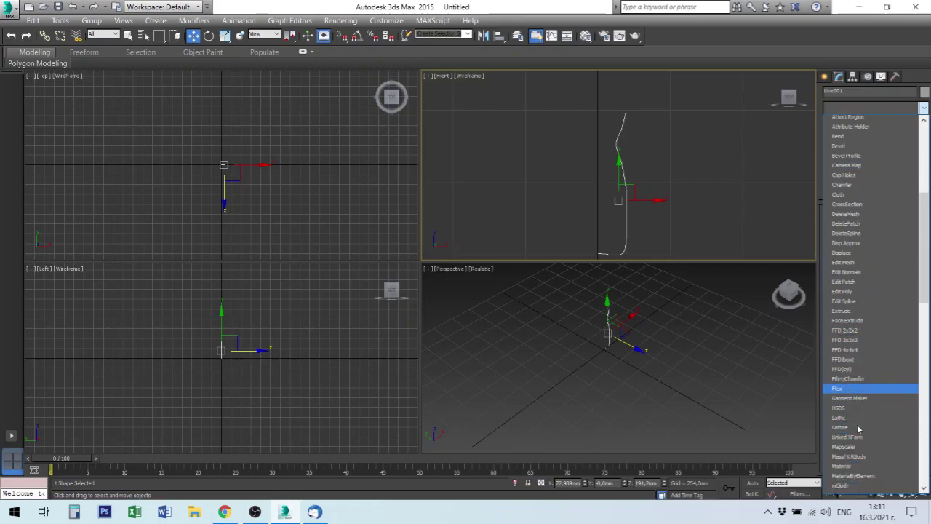
scroll(853, 420, "down", 1)
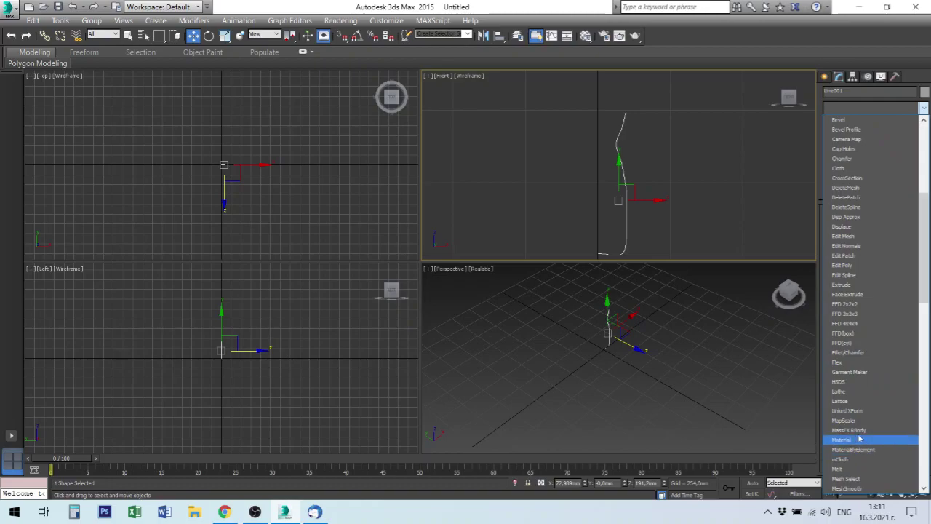
left_click(860, 393)
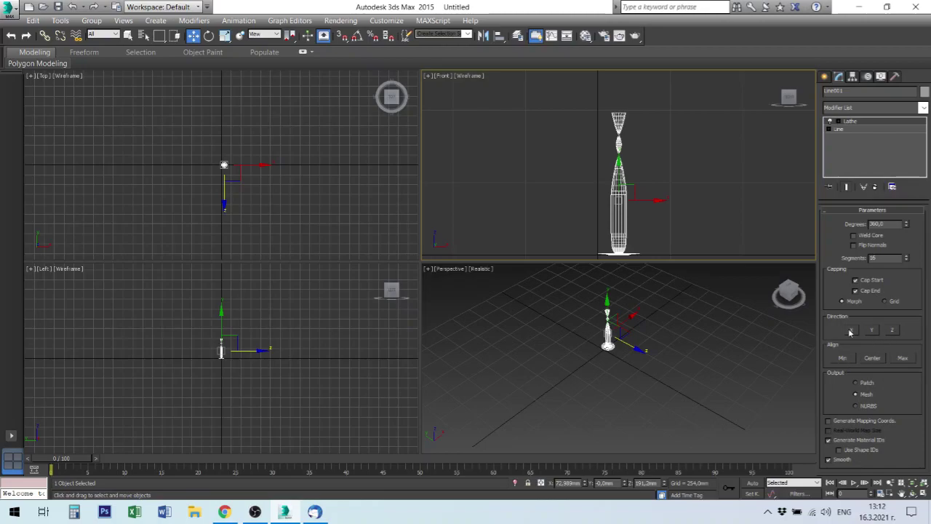
Set the Lathe direction to the Y axis after trying Z and X
left_click(894, 331)
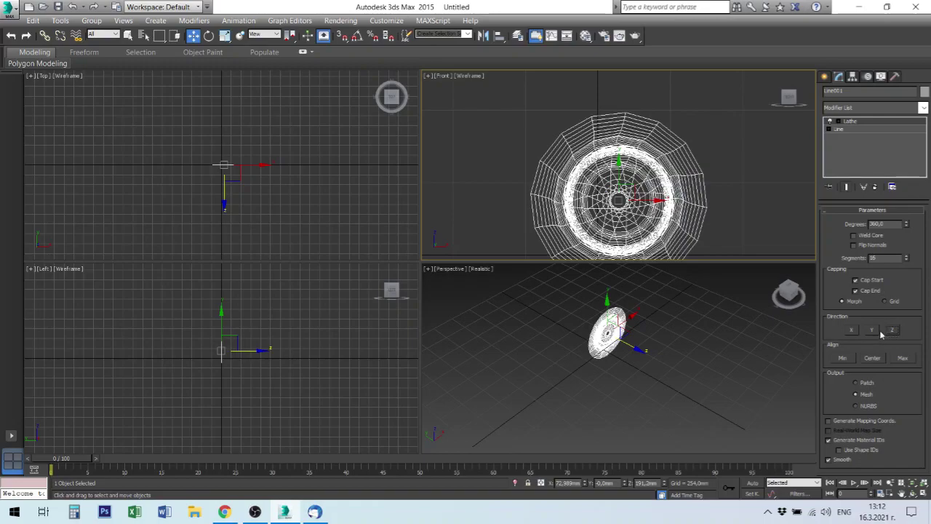
right_click(663, 356)
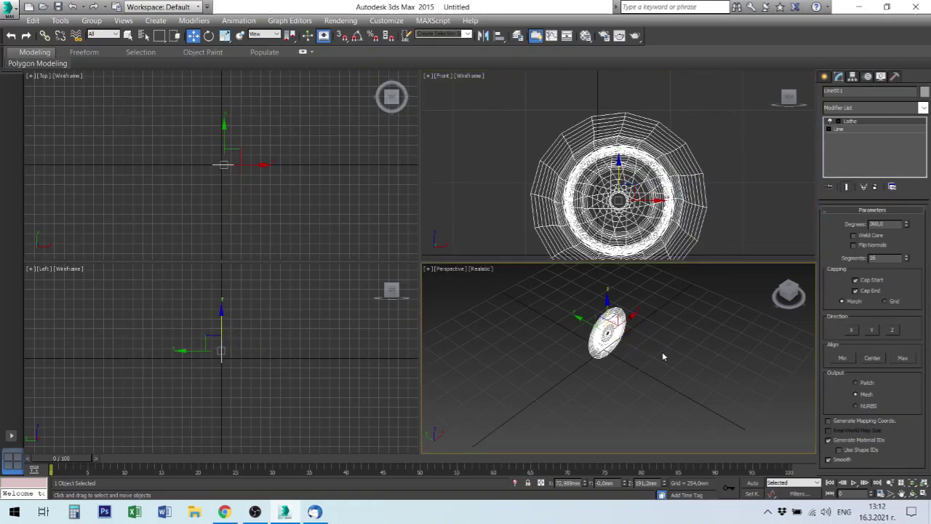
left_click(874, 330)
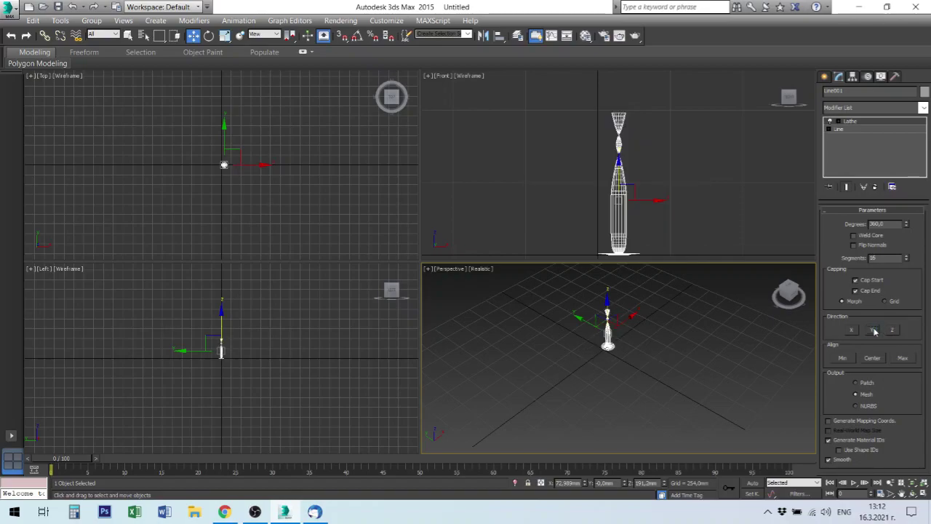
left_click(852, 330)
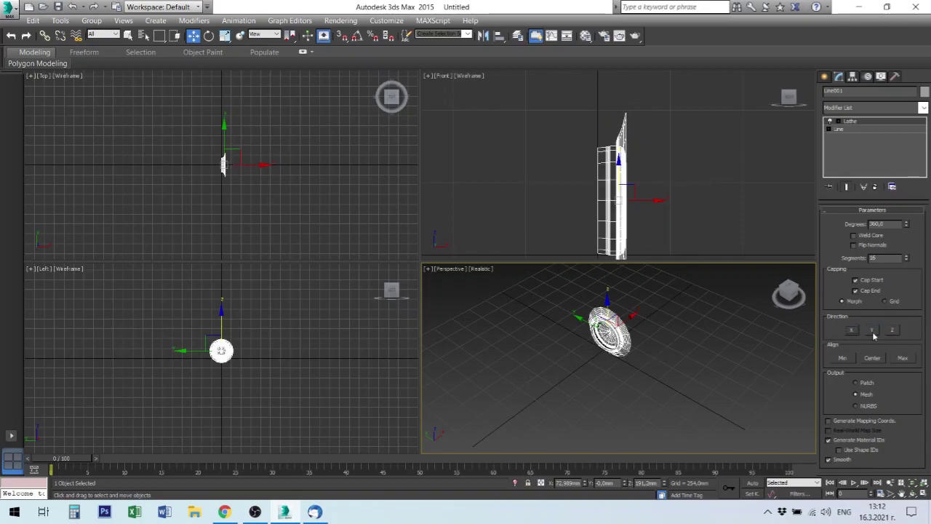
left_click(874, 331)
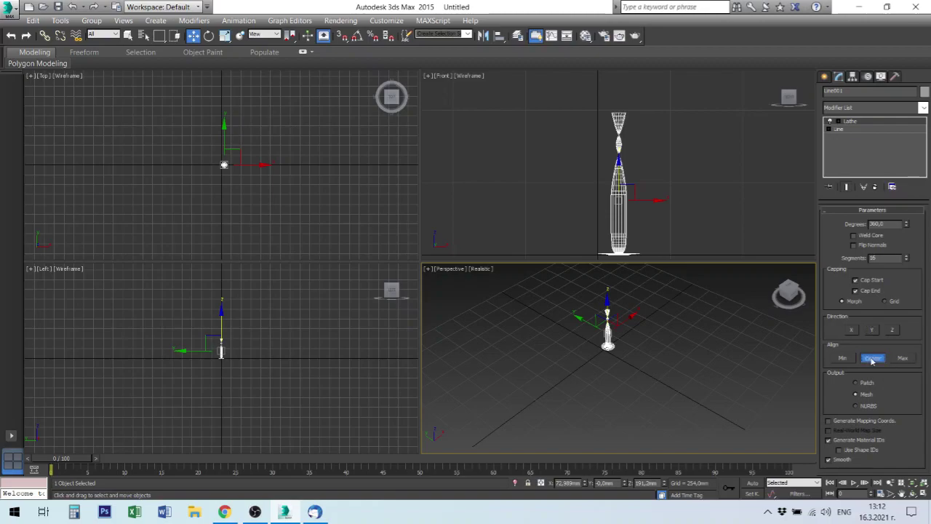
Try Center and Max alignment, settle on Min alignment, then deselect the bottle
left_click(873, 358)
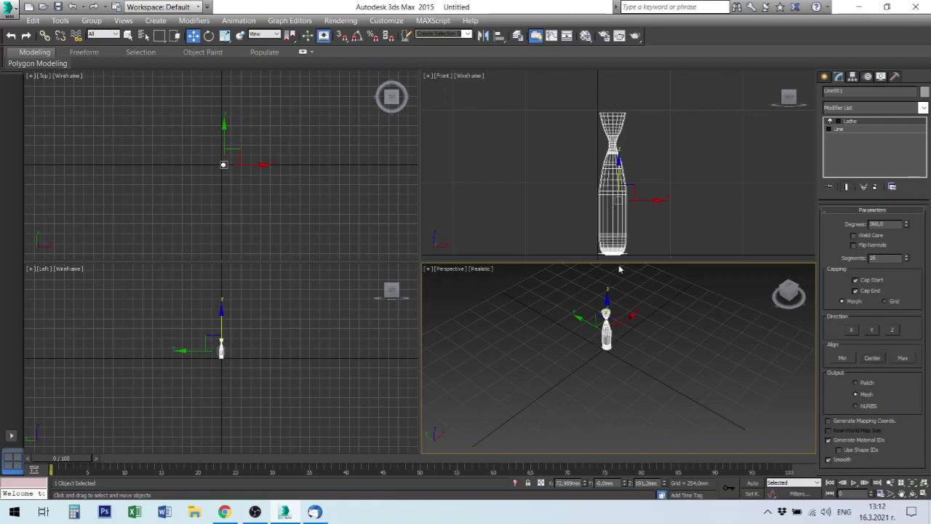
scroll(626, 245, "up", 3)
scroll(628, 237, "up", 2)
scroll(629, 227, "up", 1)
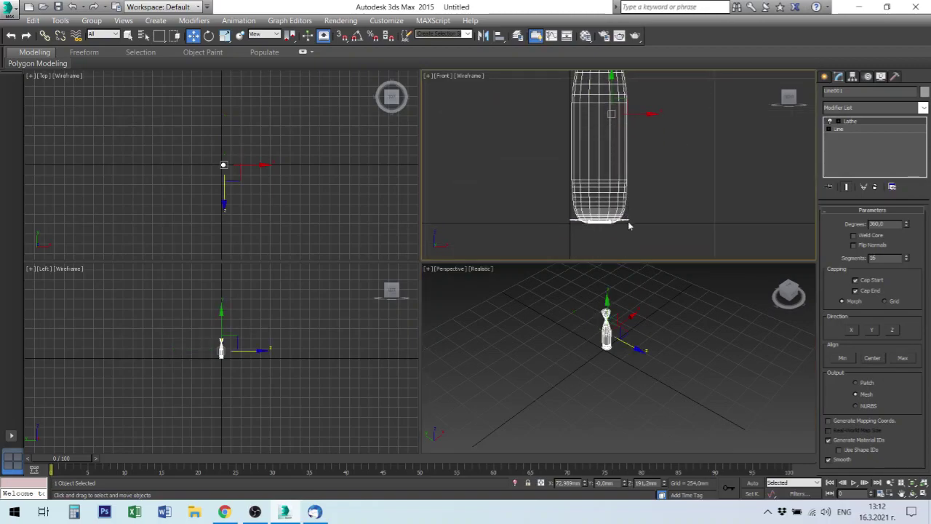
left_click(906, 359)
middle_click_drag(615, 260, 617, 299)
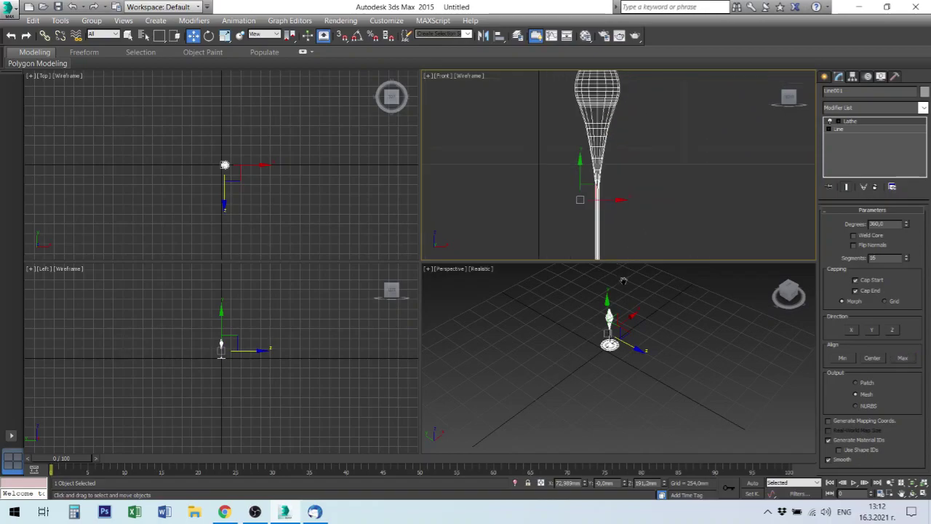
scroll(615, 193, "down", 2)
middle_click_drag(635, 207, 638, 173)
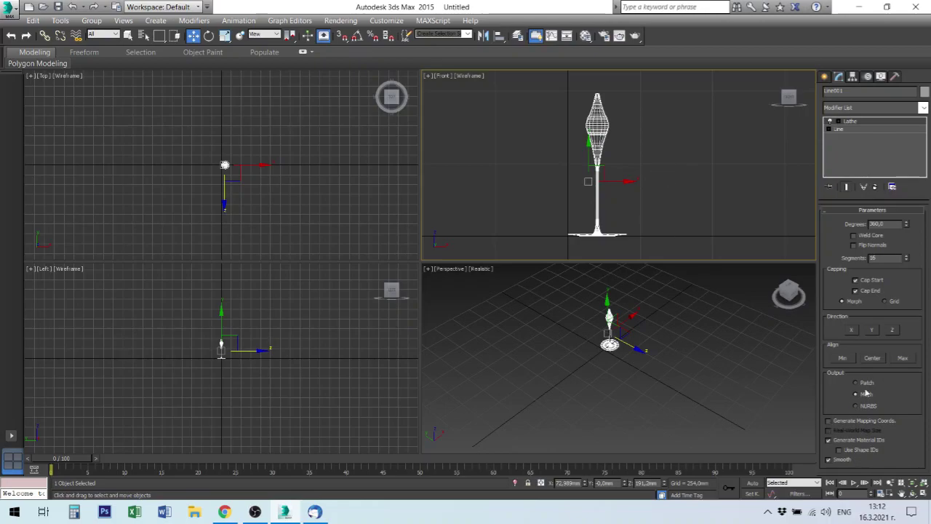
left_click(842, 358)
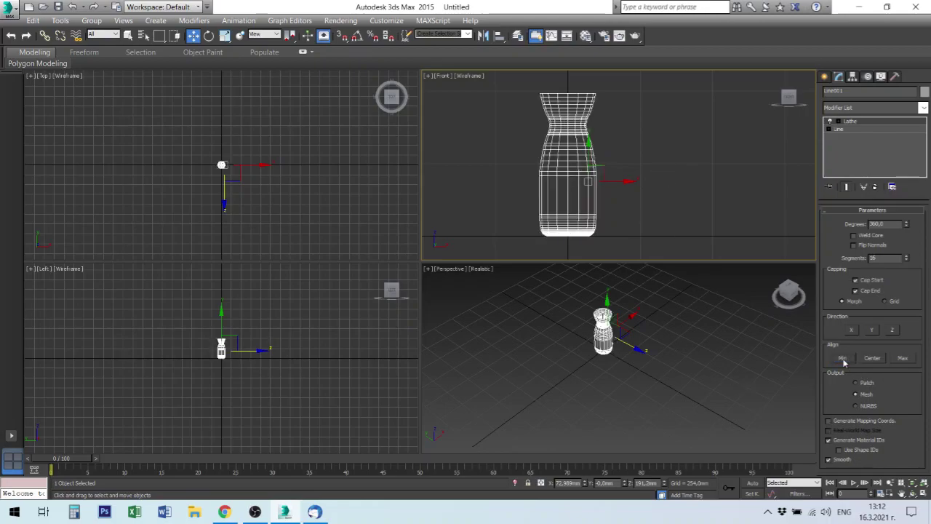
left_click(669, 350)
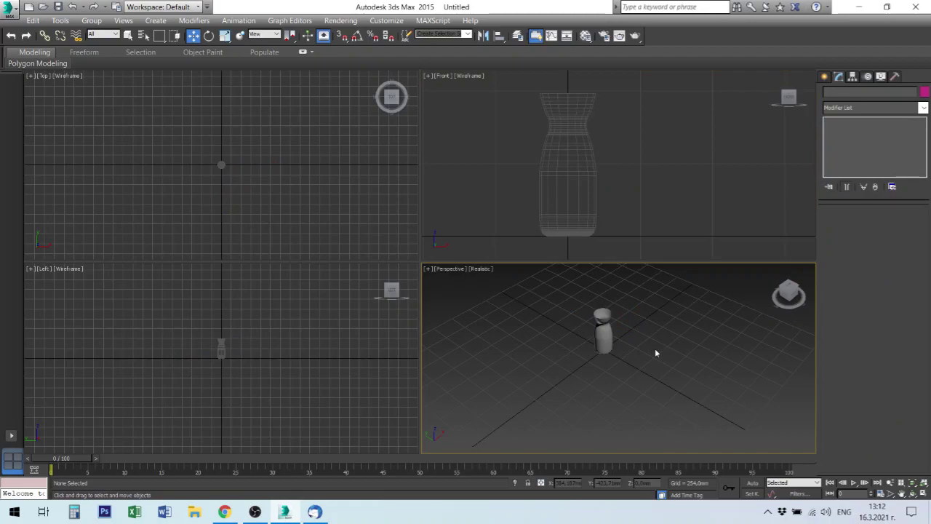
Fit all views to the lathed bottle, select it, and open the Modifier List
left_click(925, 484)
mouse_move(701, 391)
middle_mouse_down("alt")
mouse_move(688, 384)
mouse_move(670, 442)
mouse_move(682, 380)
mouse_move(711, 357)
mouse_move(695, 363)
mouse_move(706, 376)
middle_mouse_up("alt")
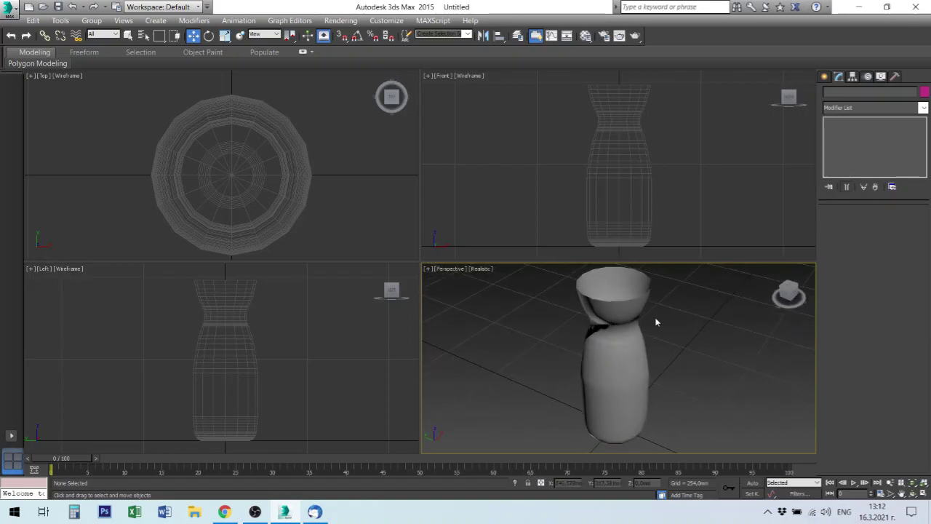
mouse_move(655, 317)
middle_mouse_down("alt")
mouse_move(676, 321)
mouse_move(687, 354)
mouse_move(682, 378)
mouse_move(696, 376)
mouse_move(659, 318)
mouse_move(636, 316)
mouse_move(644, 321)
middle_mouse_up("alt")
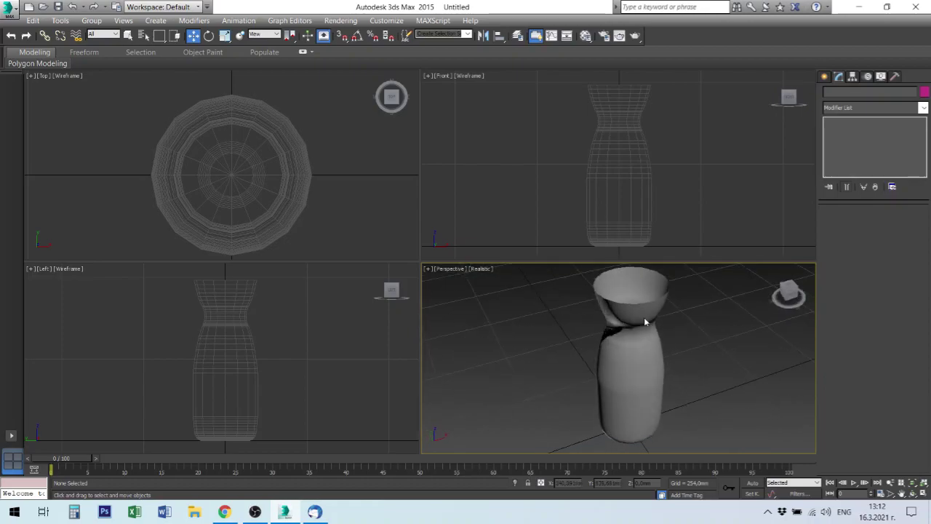
left_click(644, 355)
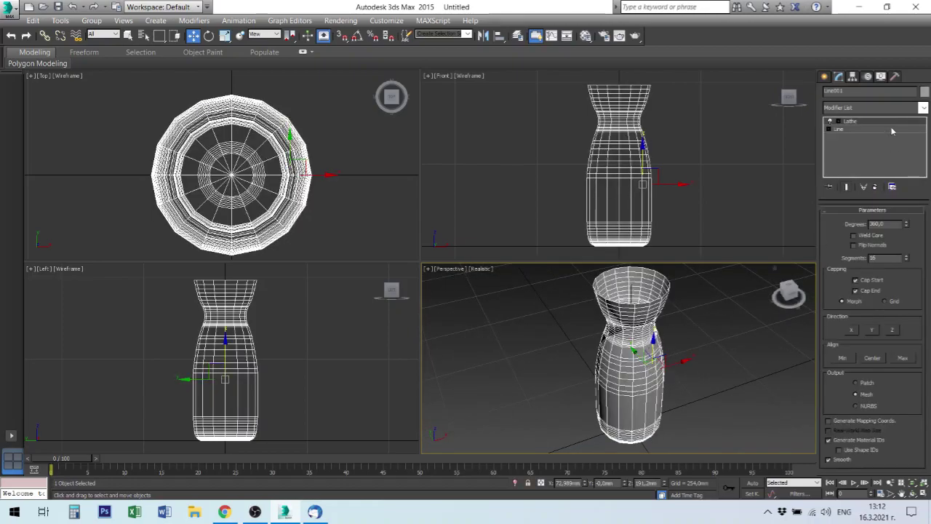
left_click(922, 107)
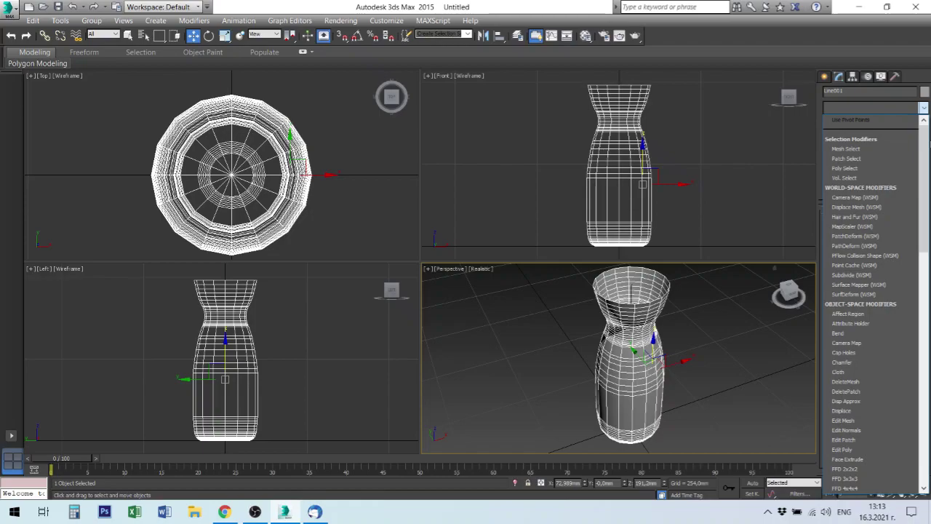
Add a Shell modifier to the bottle by typing 'sh' in the Modifier List
type("sh")
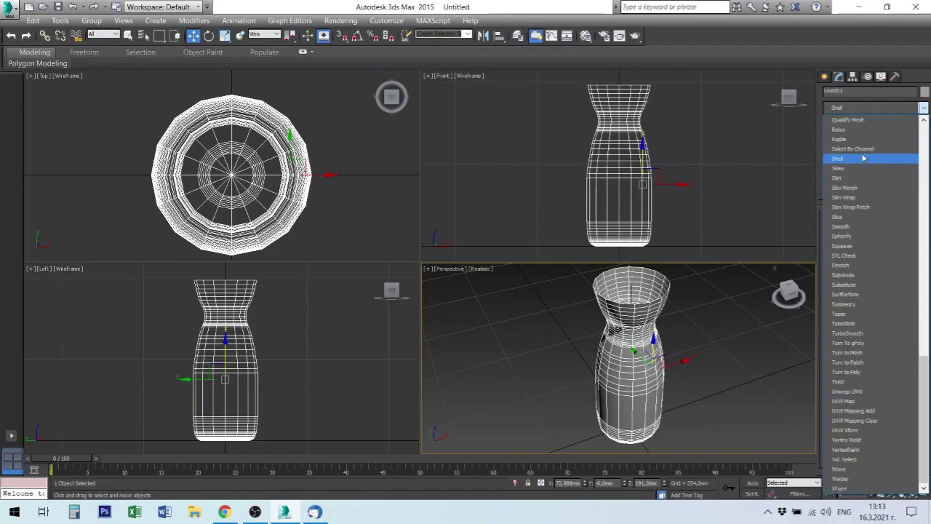
left_click(862, 155)
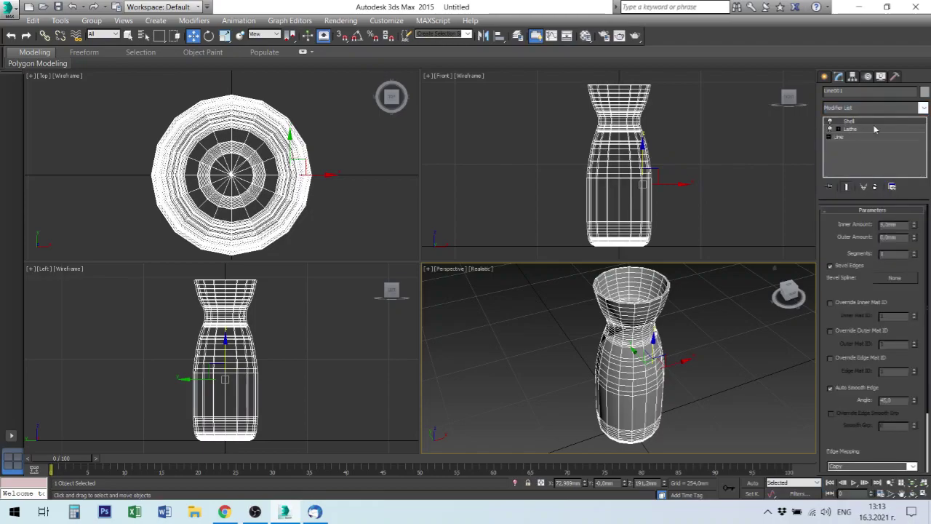
scroll(634, 301, "down", 3)
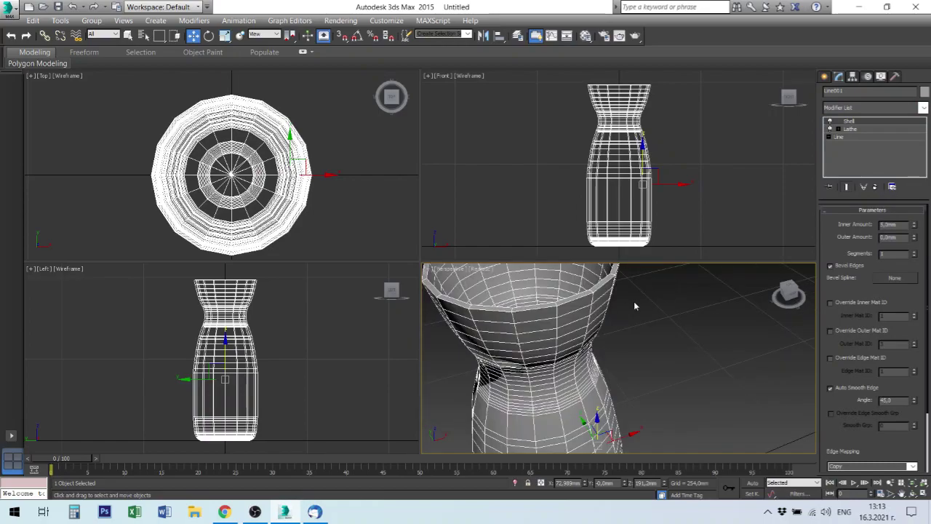
middle_click_drag(633, 302, 641, 276, "alt")
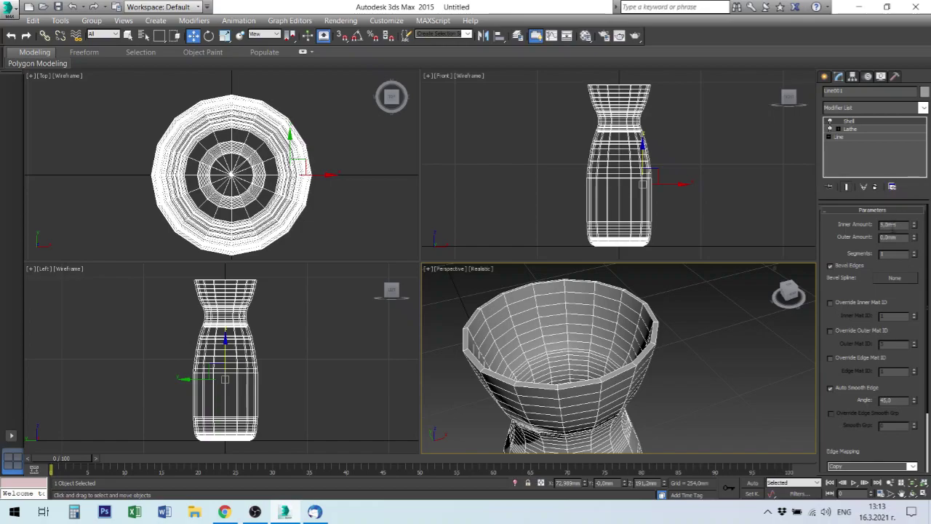
Adjust the Shell segment count, settling on 1 segment
key("Tab")
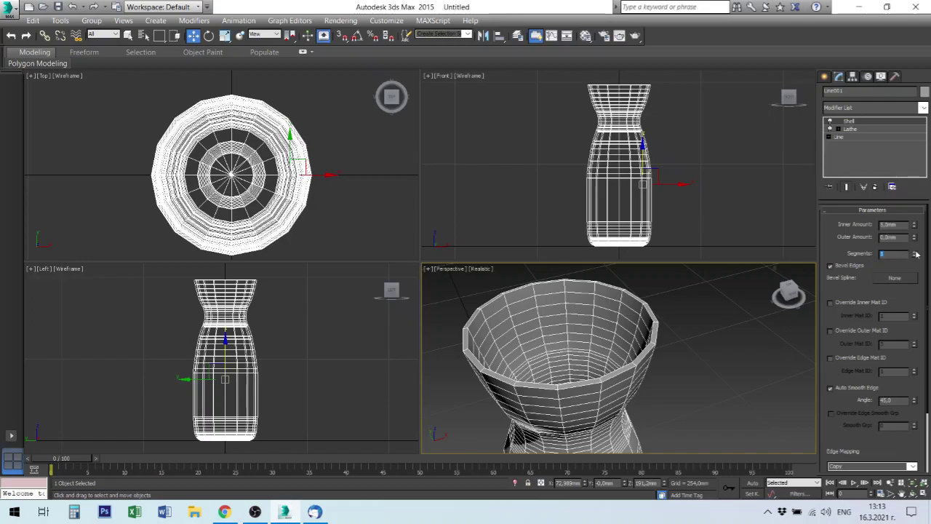
left_click(915, 253)
left_click(915, 252)
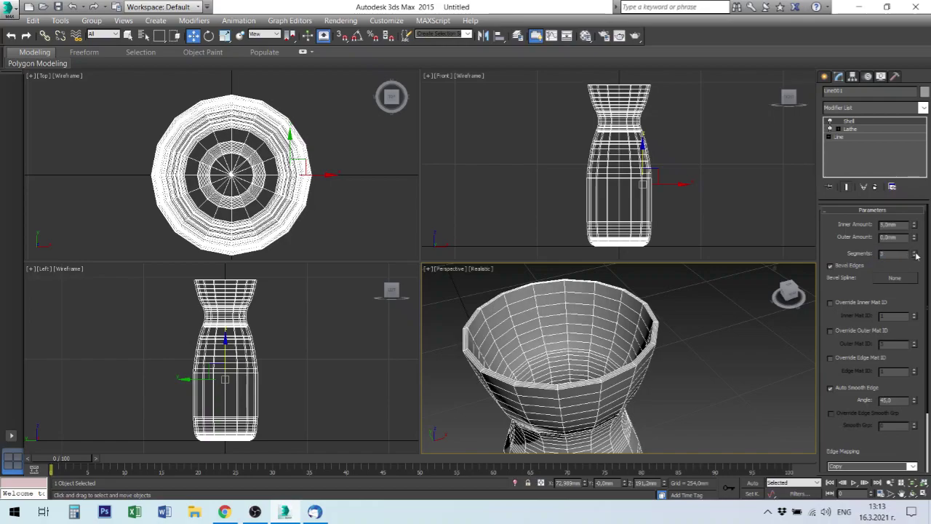
left_click(915, 253)
left_click(916, 252)
scroll(651, 330, "down", 5)
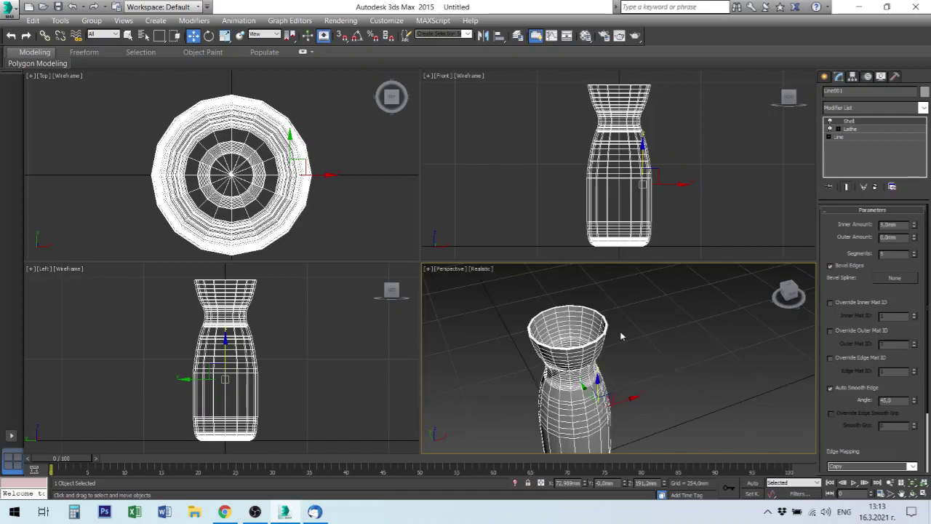
scroll(567, 334, "up", 3)
scroll(654, 329, "up", 3)
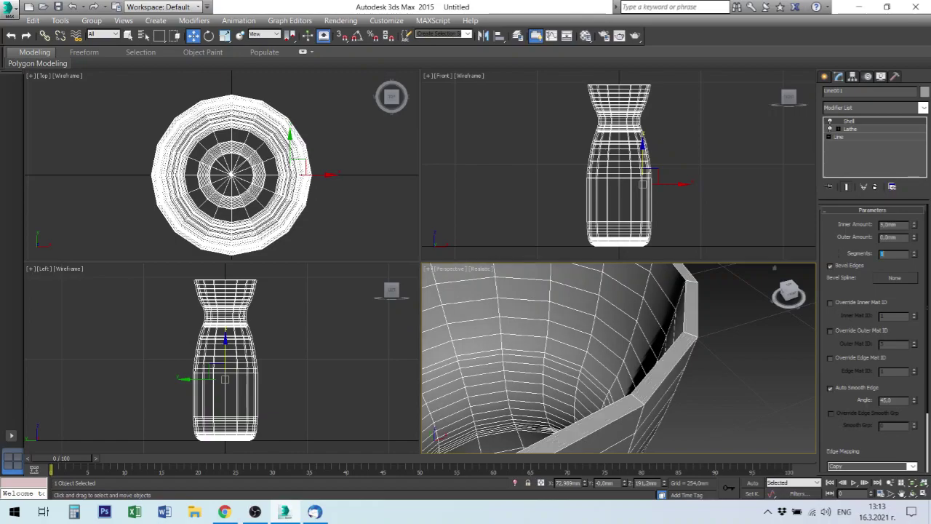
type("1")
left_click(894, 238)
Set the Shell to 5.0 mm inner amount and 0.0 mm outer amount
type("5")
key("Return")
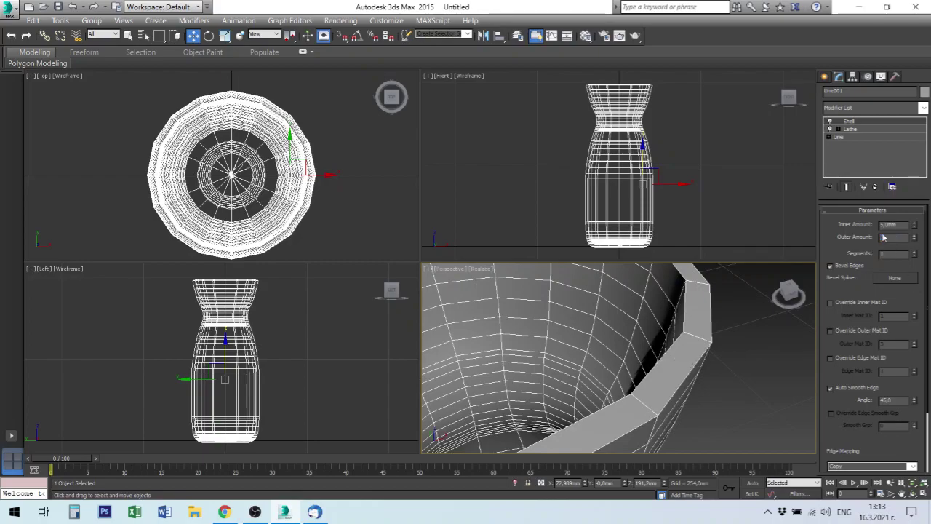
key("Return")
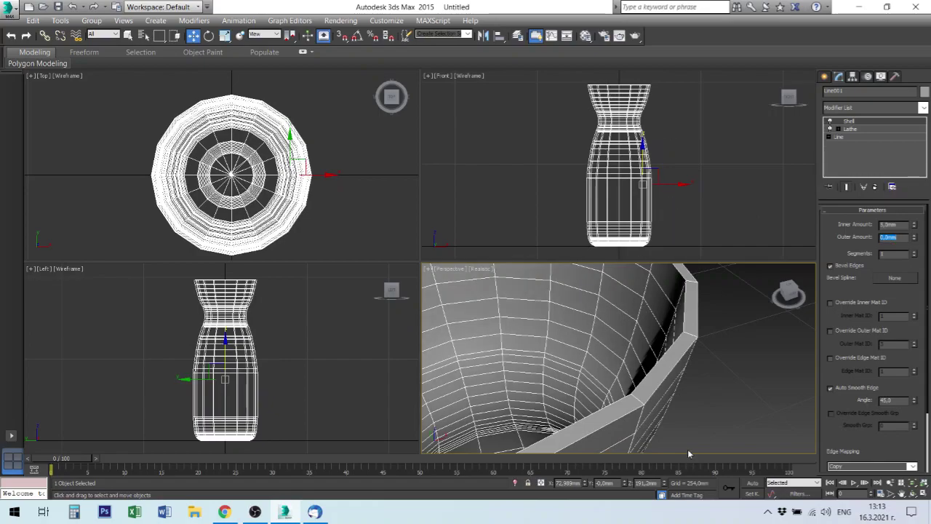
scroll(689, 454, "down", 5)
mouse_move(691, 410)
middle_mouse_down()
mouse_move(661, 336)
mouse_move(669, 341)
middle_mouse_up()
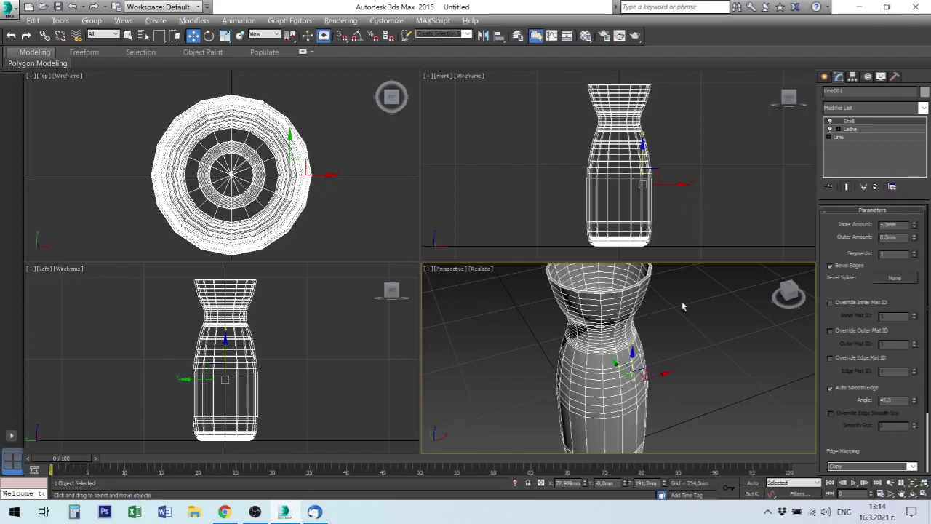
Orbit around the hollow vase to inspect its opening and base, then select it
middle_click_drag(693, 332, 678, 386, "alt")
scroll(677, 387, "up", 3)
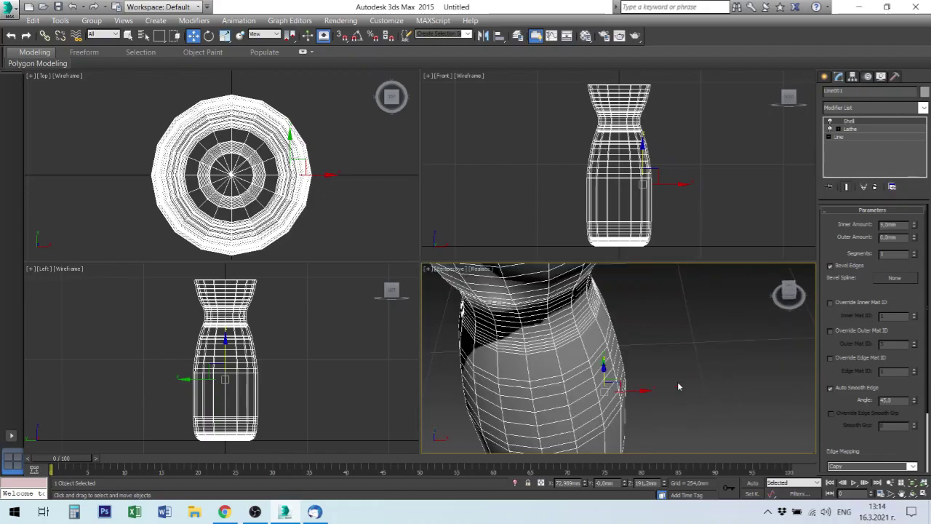
scroll(677, 386, "down", 3)
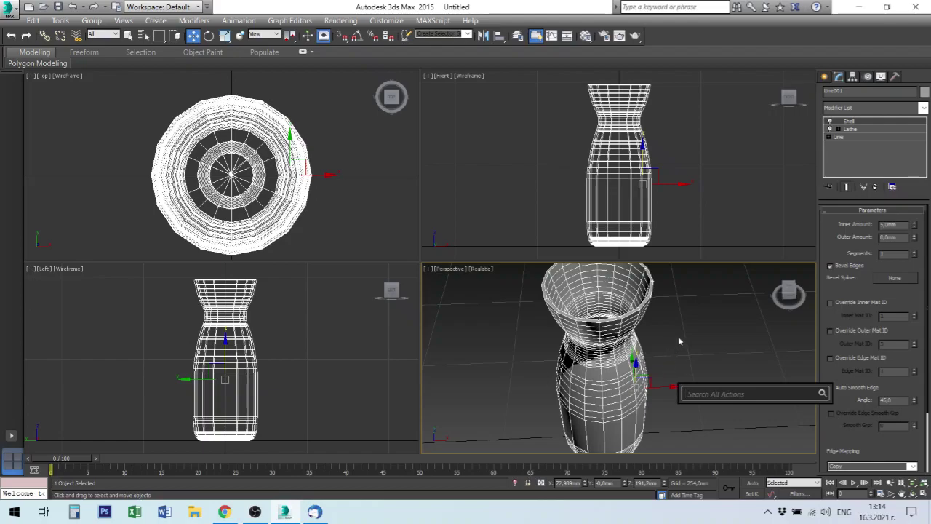
middle_click_drag(681, 343, 660, 376, "alt")
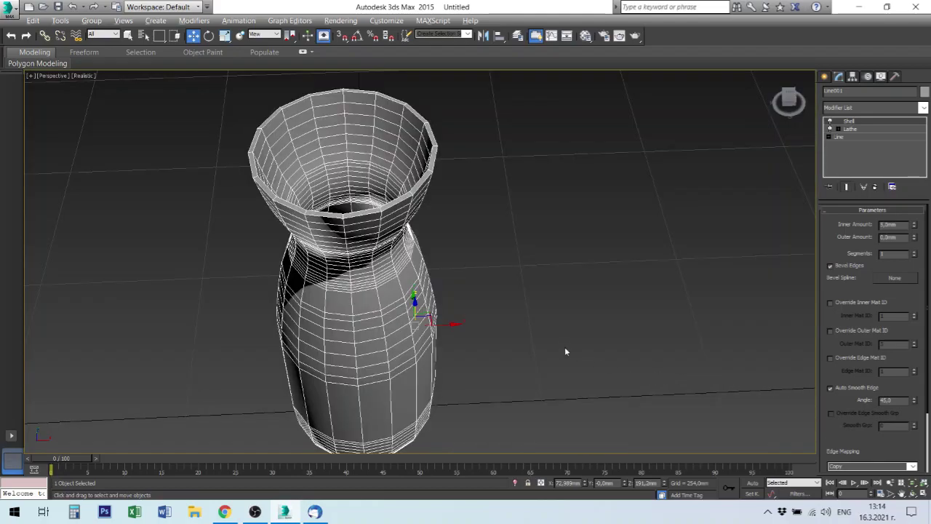
mouse_move(544, 305)
middle_mouse_down()
mouse_move(601, 297)
mouse_move(605, 223)
mouse_move(651, 202)
mouse_move(649, 181)
middle_mouse_up()
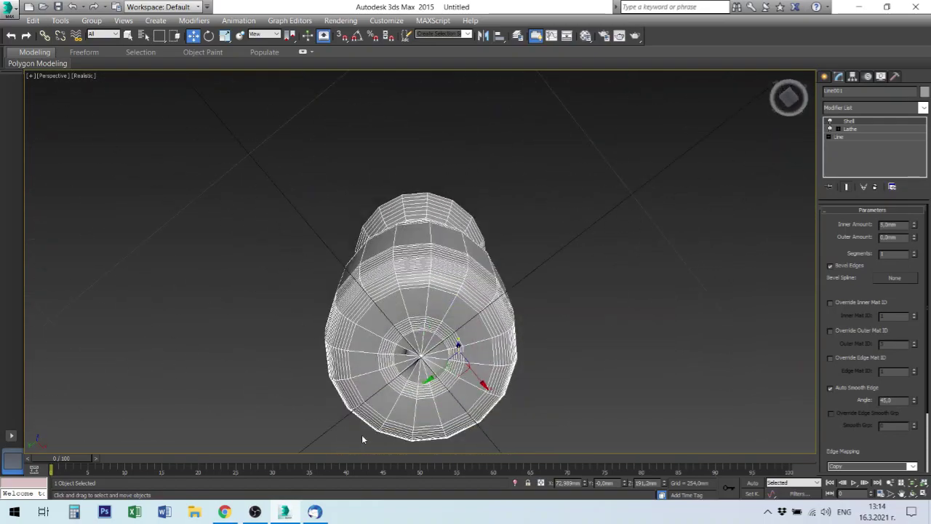
left_click(589, 374)
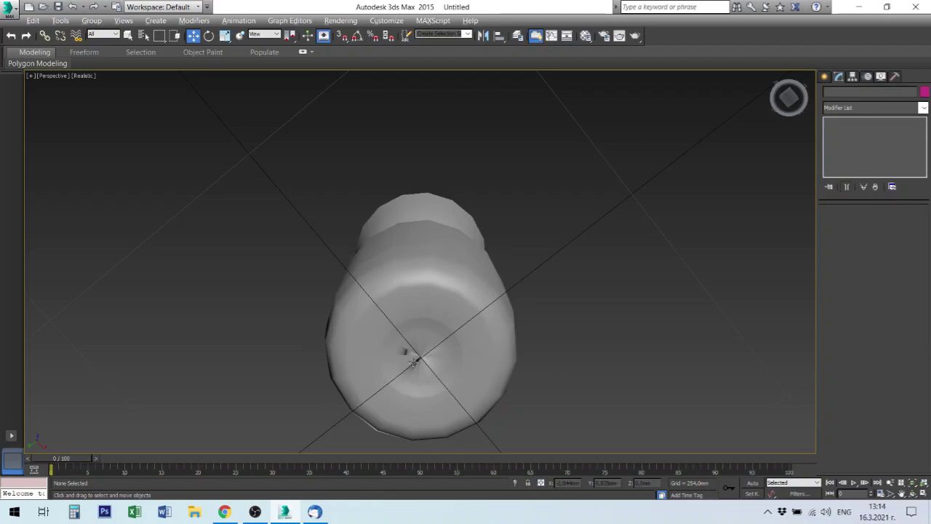
scroll(412, 362, "up", 3)
scroll(416, 354, "up", 3)
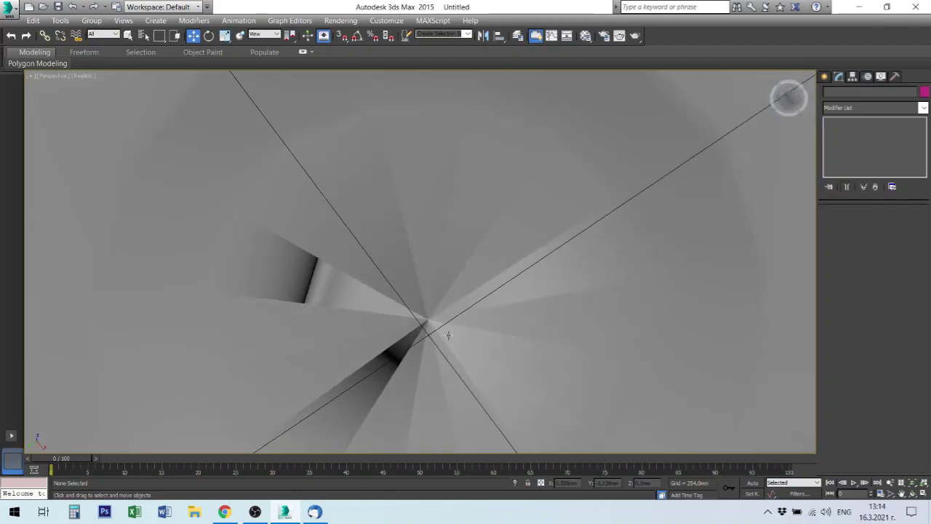
mouse_move(448, 335)
middle_mouse_down("alt")
mouse_move(452, 354)
mouse_move(480, 332)
middle_mouse_up("alt")
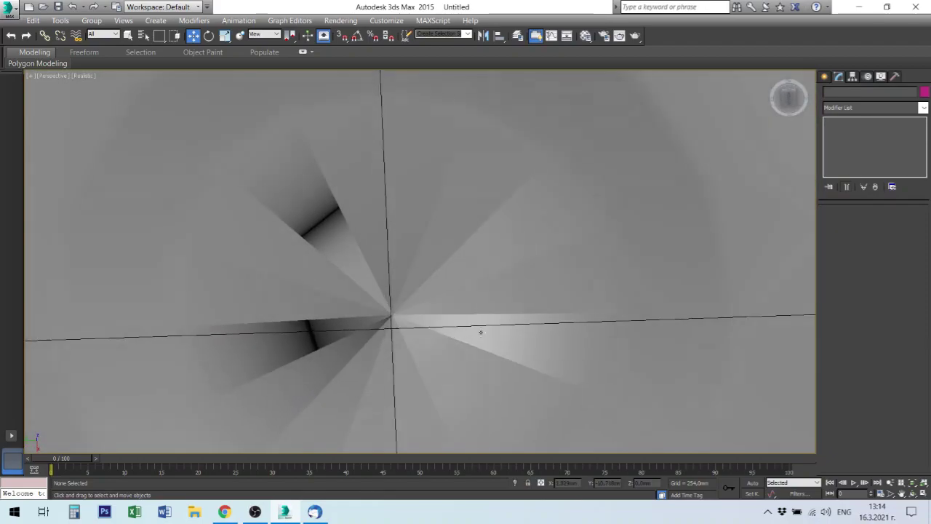
mouse_move(393, 271)
middle_mouse_down("alt")
mouse_move(386, 262)
mouse_move(415, 270)
mouse_move(433, 255)
mouse_move(479, 289)
mouse_move(424, 294)
mouse_move(428, 281)
middle_mouse_up("alt")
left_click(447, 267)
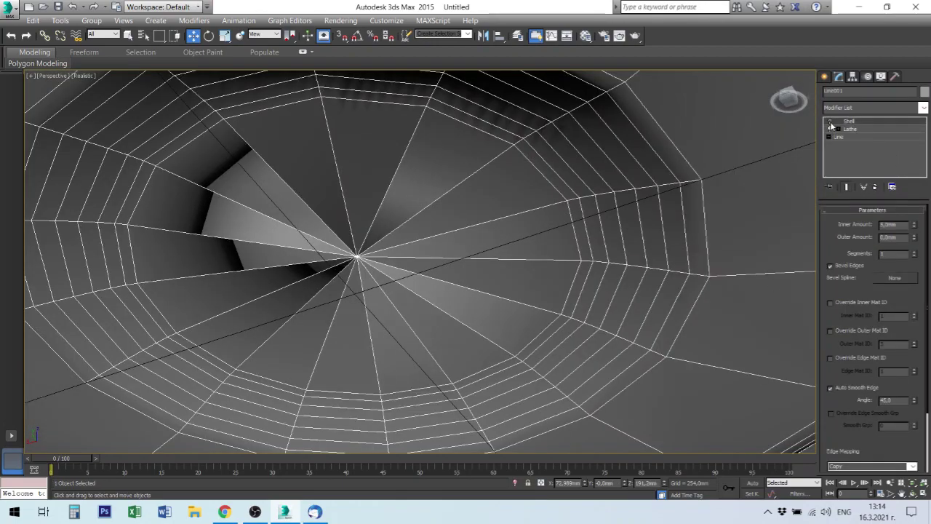
middle_click_drag(401, 240, 421, 238, "alt")
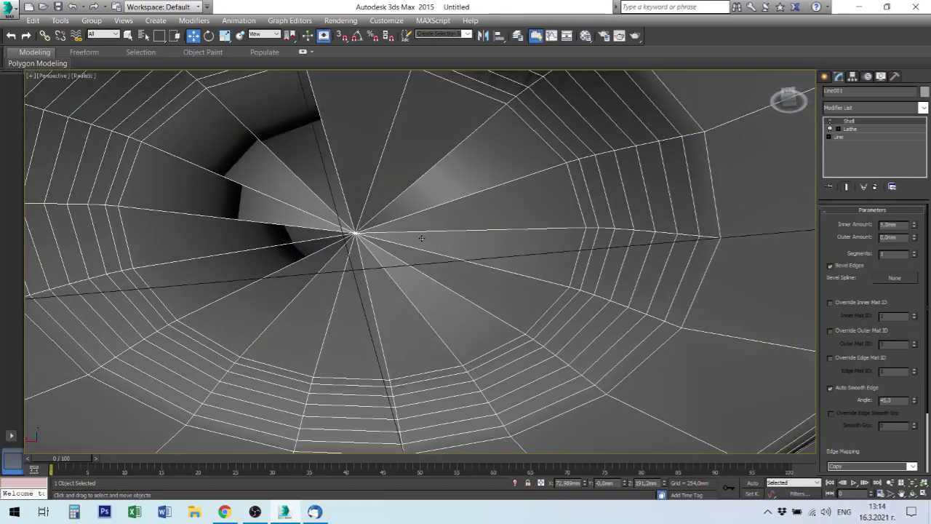
middle_click_drag(378, 260, 449, 262, "alt")
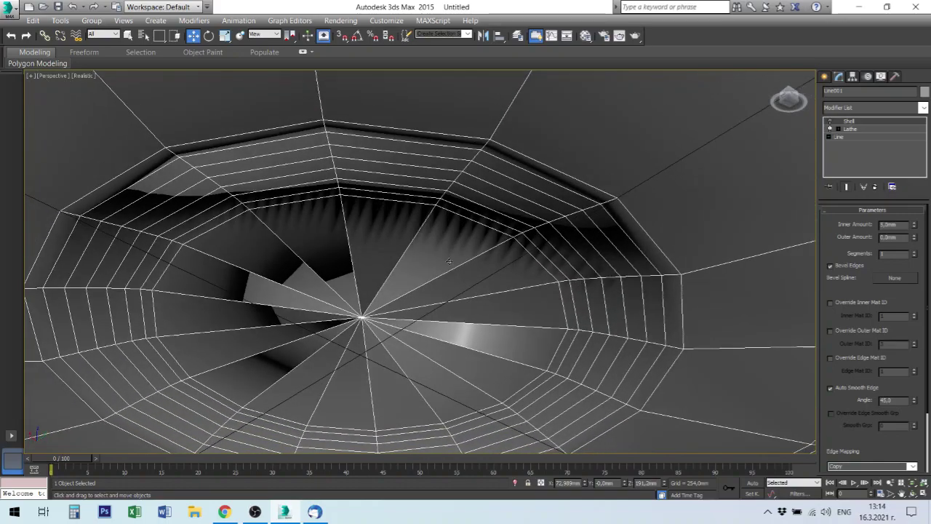
Switch the Perspective view to Shaded and orbit to inspect the vase inside and underneath
left_click(86, 75)
left_click(112, 99)
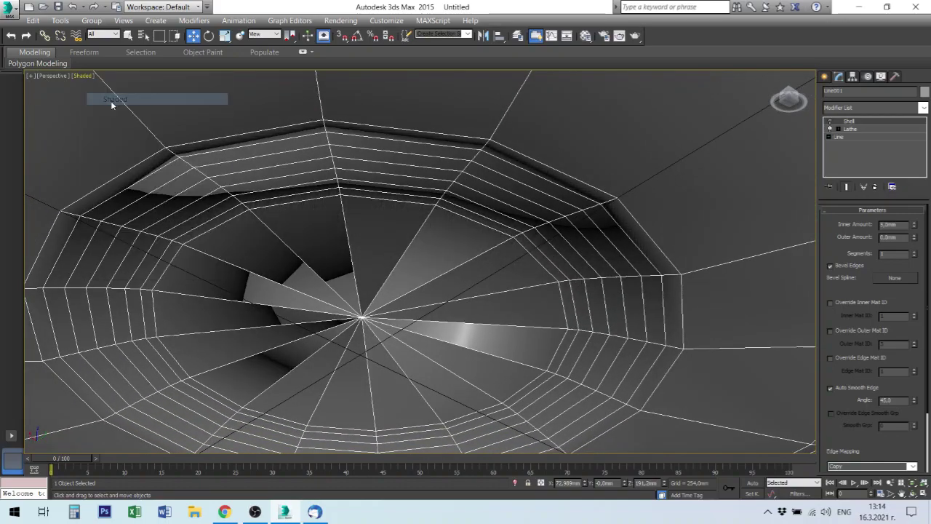
scroll(478, 342, "up", 5)
scroll(478, 342, "down", 5)
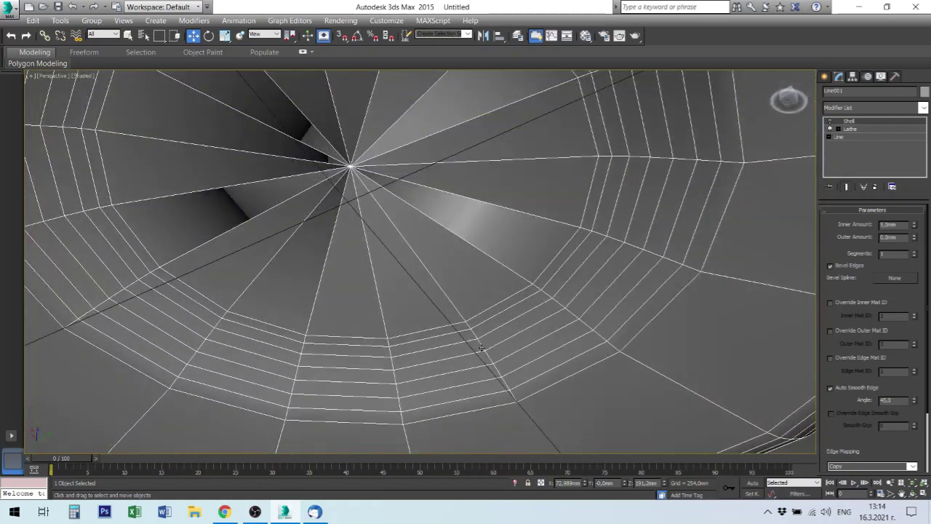
mouse_move(478, 342)
middle_mouse_down("alt")
mouse_move(309, 301)
mouse_move(357, 282)
mouse_move(368, 286)
mouse_move(349, 376)
mouse_move(458, 274)
mouse_move(437, 312)
middle_mouse_up("alt")
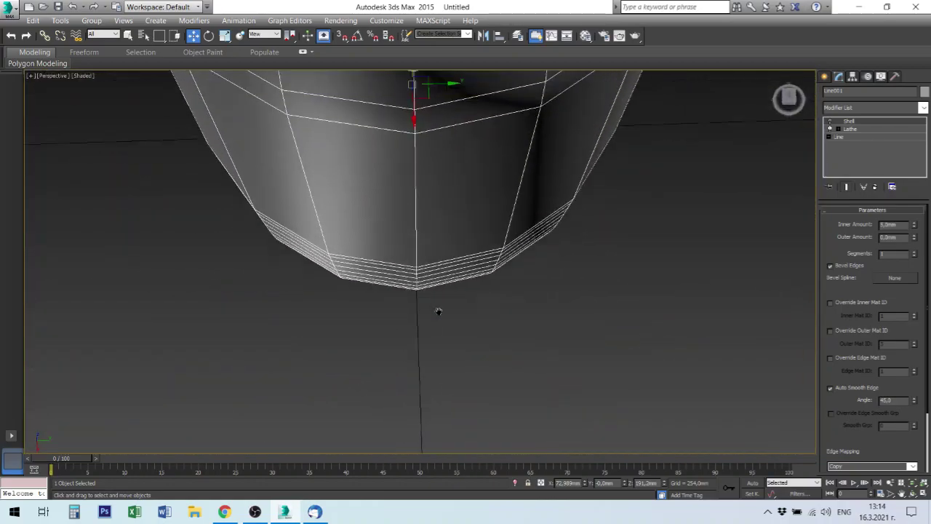
scroll(436, 312, "up", 3)
scroll(436, 312, "up", 2)
scroll(437, 239, "down", 3)
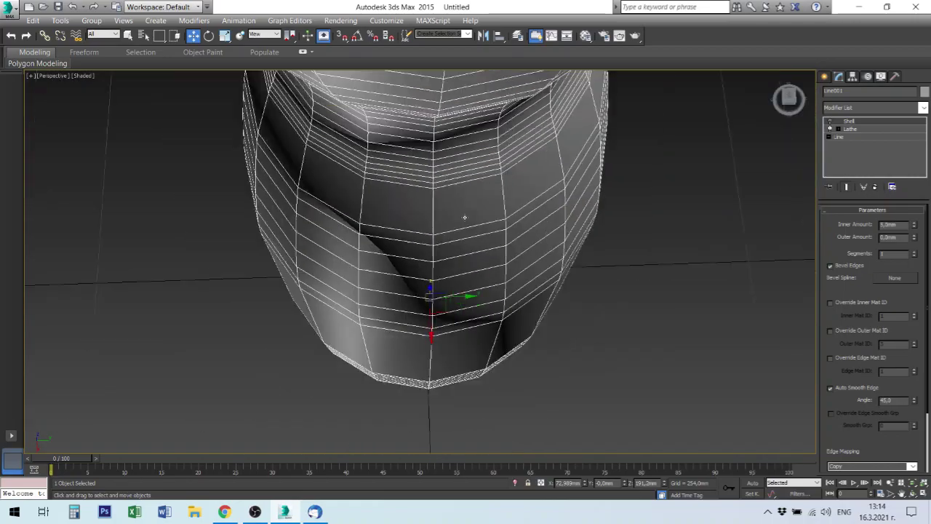
middle_click_drag(464, 214, 470, 223, "alt")
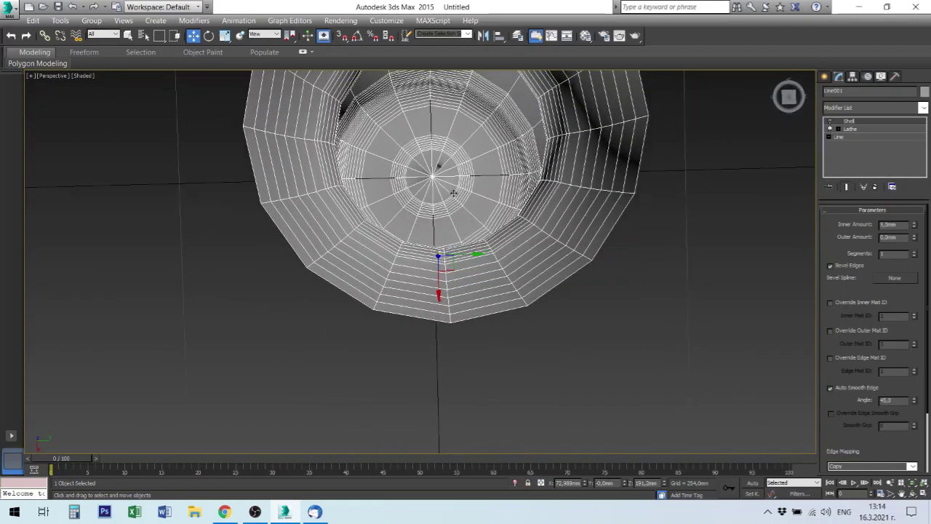
scroll(454, 193, "up", 5)
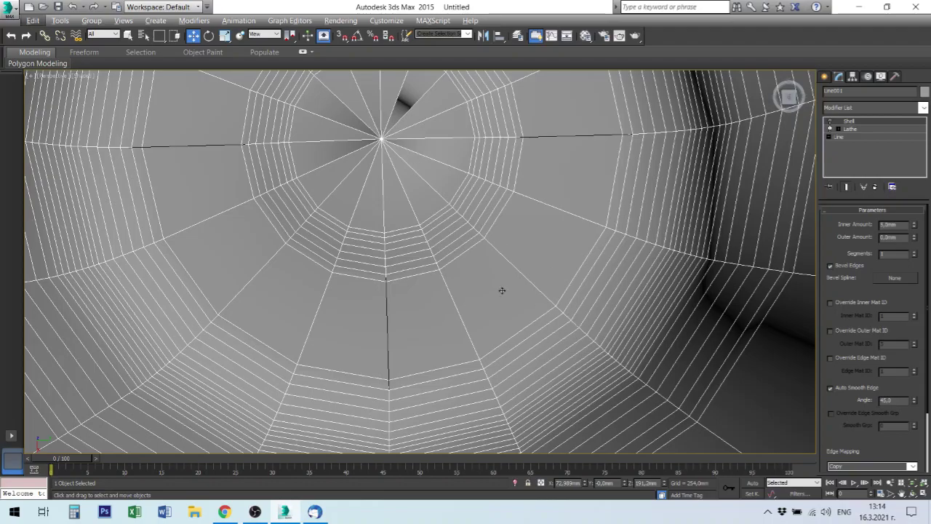
scroll(502, 295, "down", 5)
scroll(502, 276, "up", 3)
mouse_move(582, 354)
middle_mouse_down("alt")
mouse_move(497, 273)
mouse_move(502, 313)
middle_mouse_up("alt")
scroll(494, 258, "up", 1)
scroll(494, 259, "down", 2)
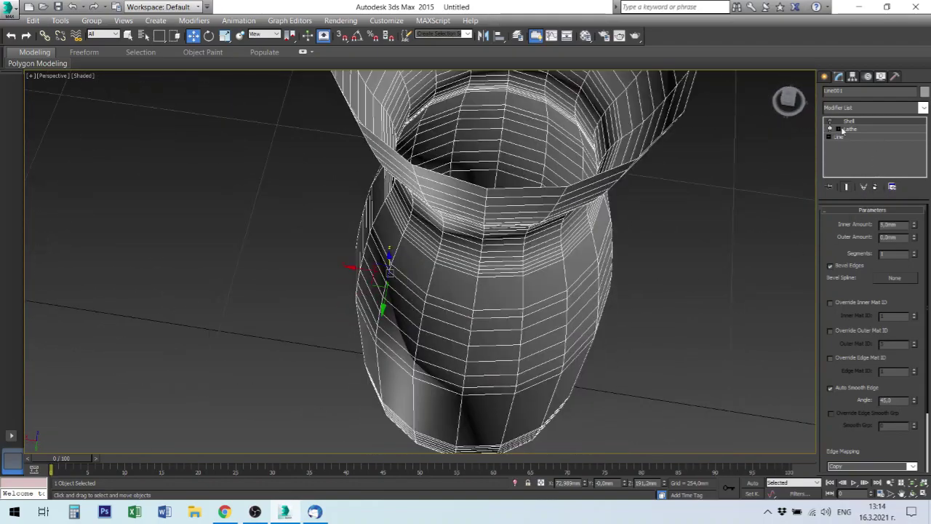
Turn the Shell modifier back on to show the thick rim, then deselect the vase
left_click(831, 122)
mouse_move(582, 281)
middle_mouse_down("alt")
mouse_move(582, 226)
mouse_move(698, 327)
mouse_move(659, 248)
mouse_move(549, 259)
mouse_move(557, 261)
middle_mouse_up("alt")
left_click(699, 330)
scroll(699, 330, "down", 2)
scroll(667, 334, "down", 2)
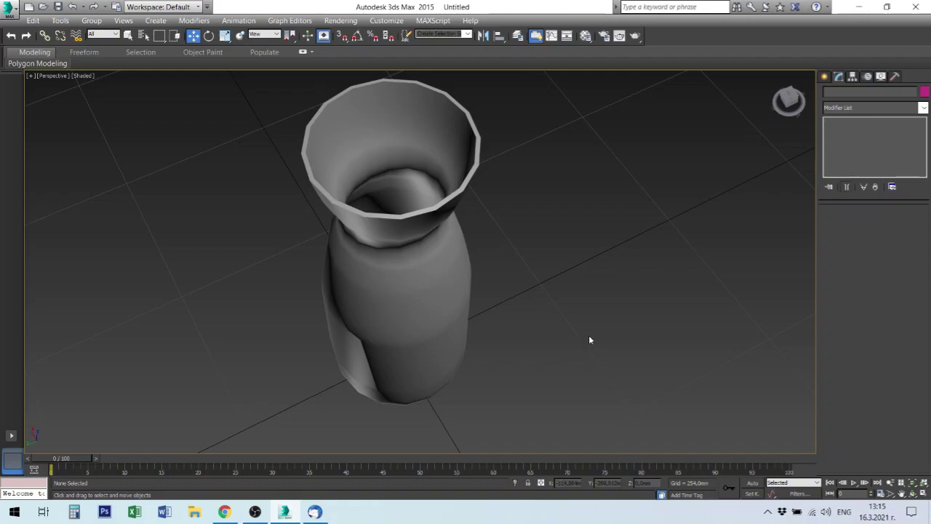
Change the Lathe segments from 16 to 24, after briefly trying 32, then deselect
left_click(433, 286)
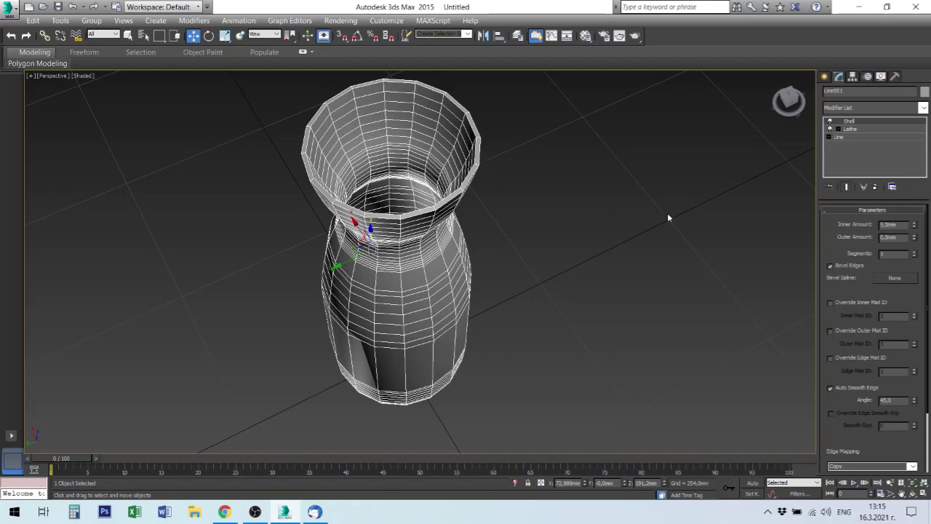
left_click(851, 129)
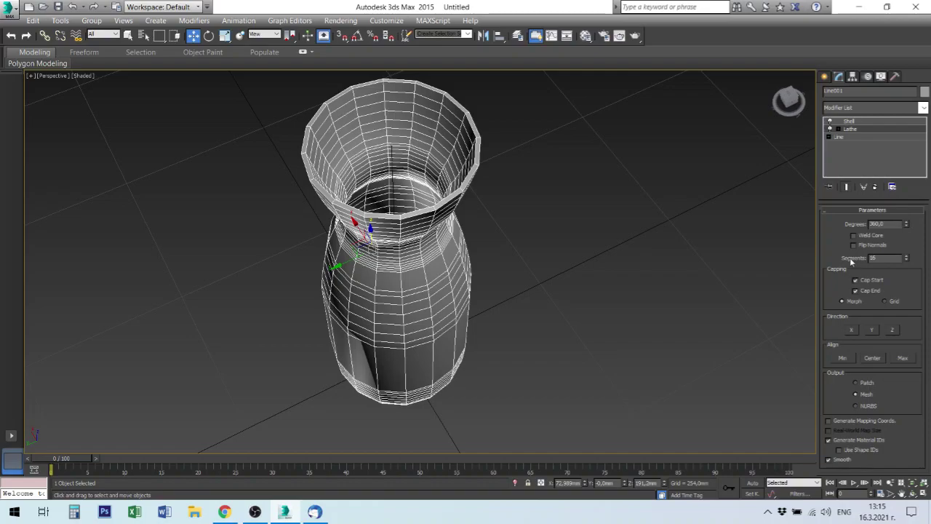
double_click(877, 259)
type("32")
key("Return")
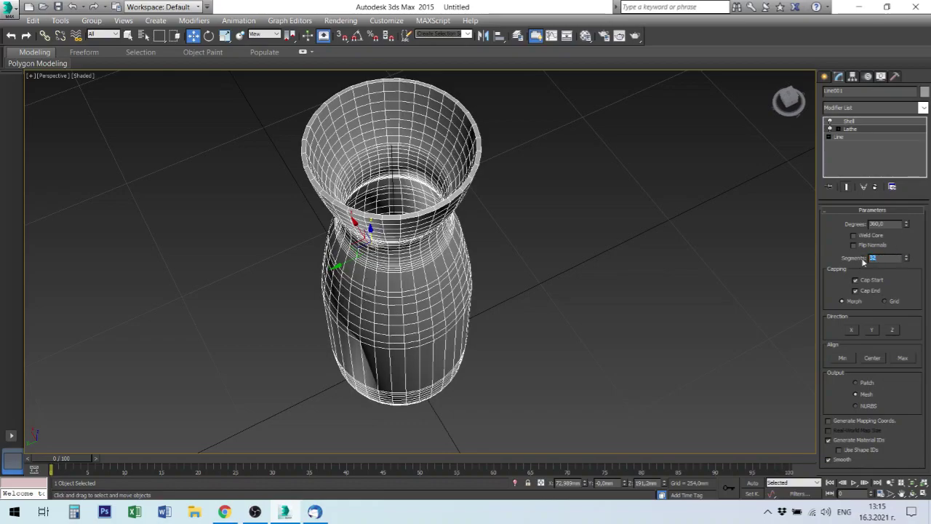
type("24")
key("Return")
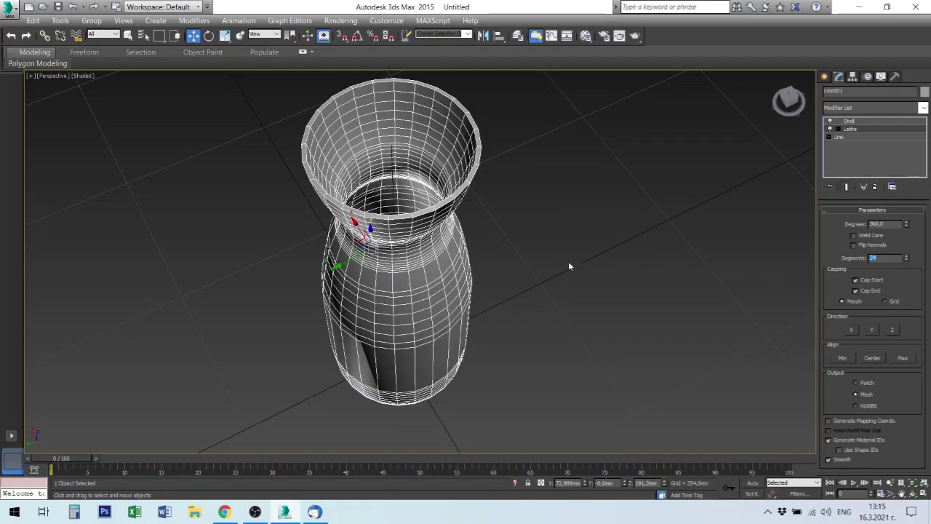
left_click(569, 266)
mouse_move(563, 253)
middle_mouse_down("alt")
mouse_move(553, 238)
mouse_move(562, 188)
mouse_move(585, 206)
mouse_move(590, 237)
mouse_move(553, 276)
mouse_move(604, 260)
mouse_move(602, 245)
middle_mouse_up("alt")
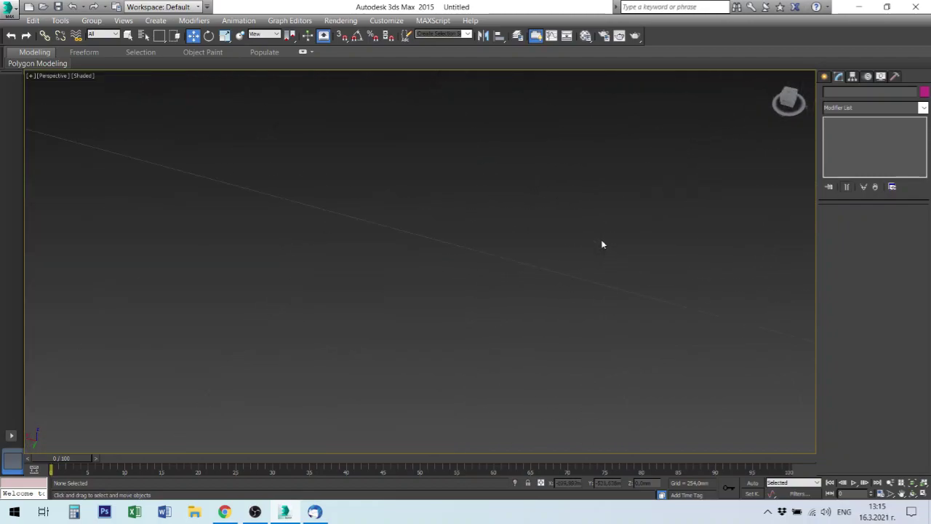
Zoom and pan around the finished 24-segment vase up close, then select it
middle_click_drag(524, 275, 501, 353, "alt")
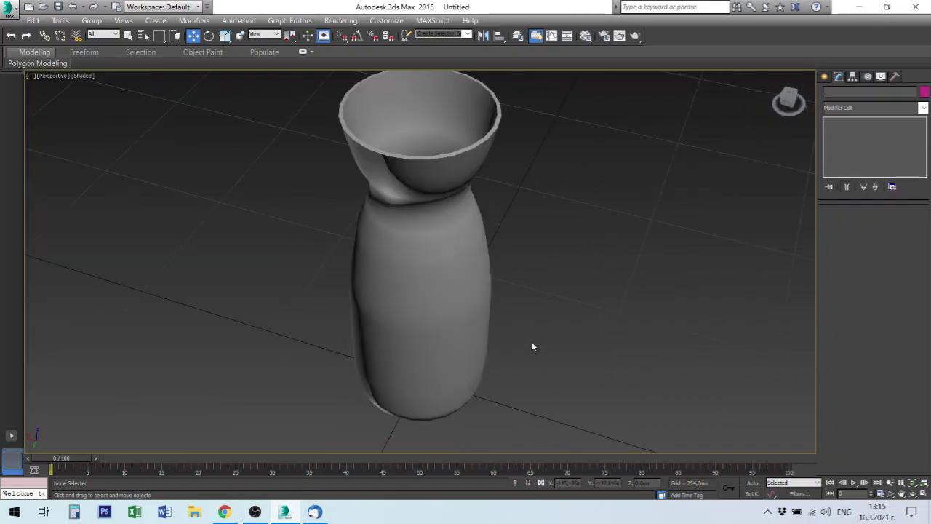
scroll(532, 346, "down", 5)
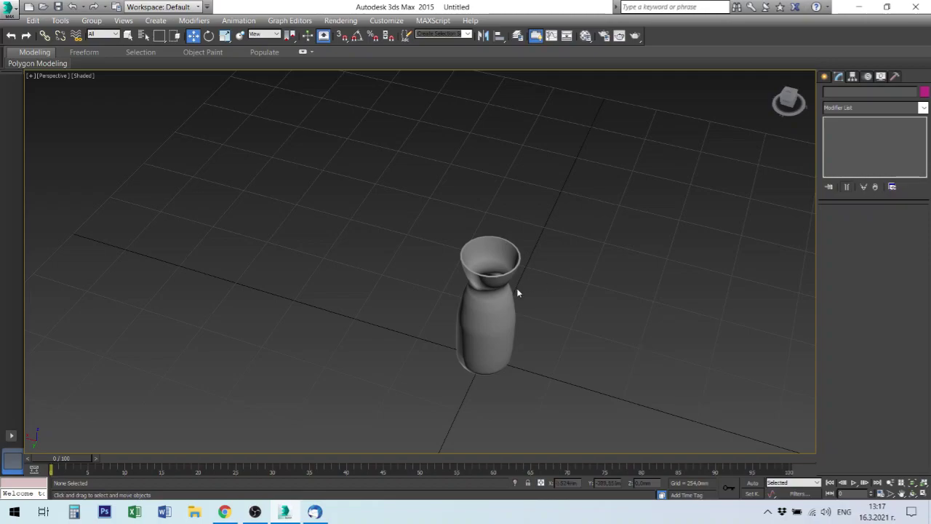
scroll(445, 269, "up", 5)
scroll(553, 264, "up", 3)
scroll(678, 276, "down", 4)
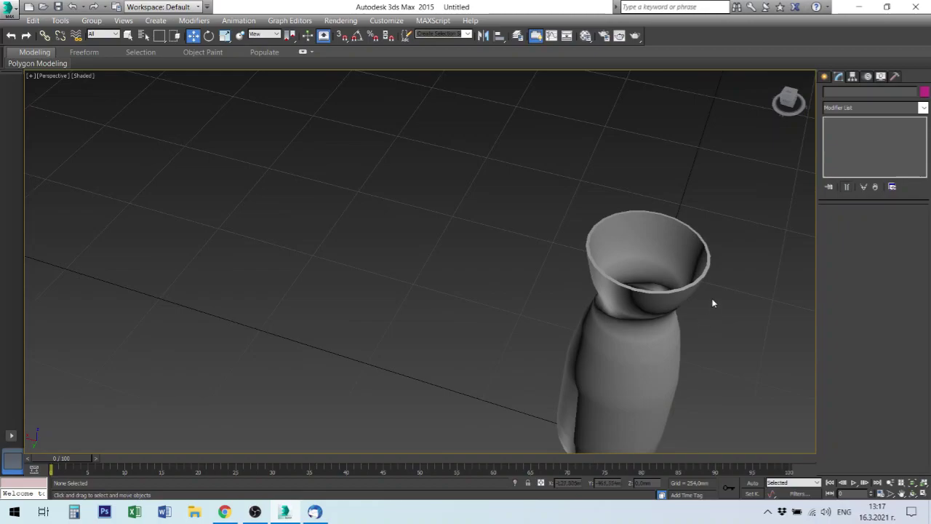
scroll(697, 282, "down", 4)
scroll(697, 283, "up", 1)
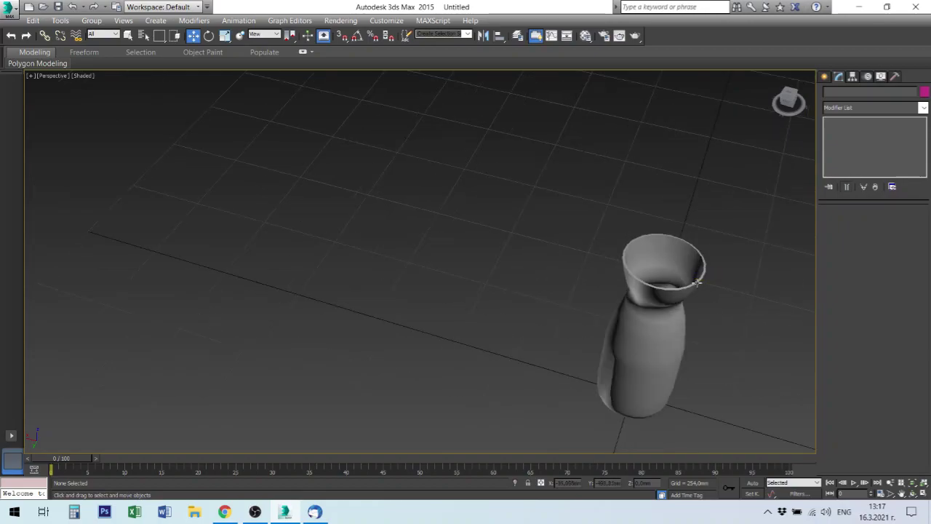
scroll(697, 281, "up", 3)
scroll(694, 277, "up", 2)
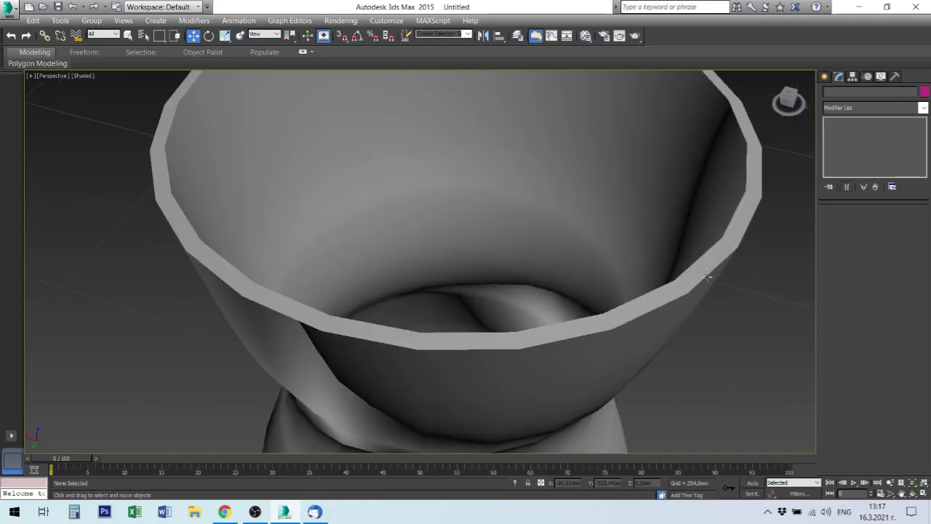
scroll(635, 334, "down", 2)
scroll(633, 335, "down", 2)
scroll(633, 335, "down", 2)
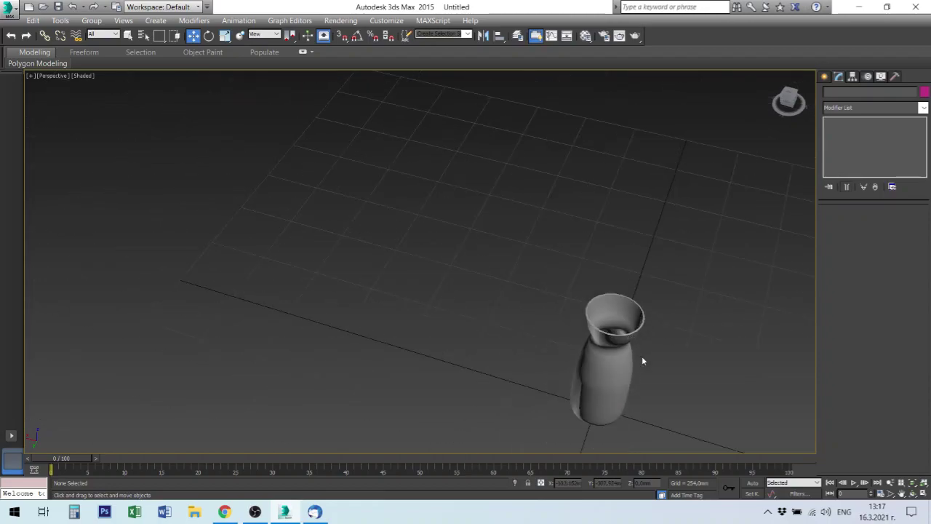
mouse_move(641, 359)
middle_mouse_down()
mouse_move(495, 266)
mouse_move(510, 277)
middle_mouse_up()
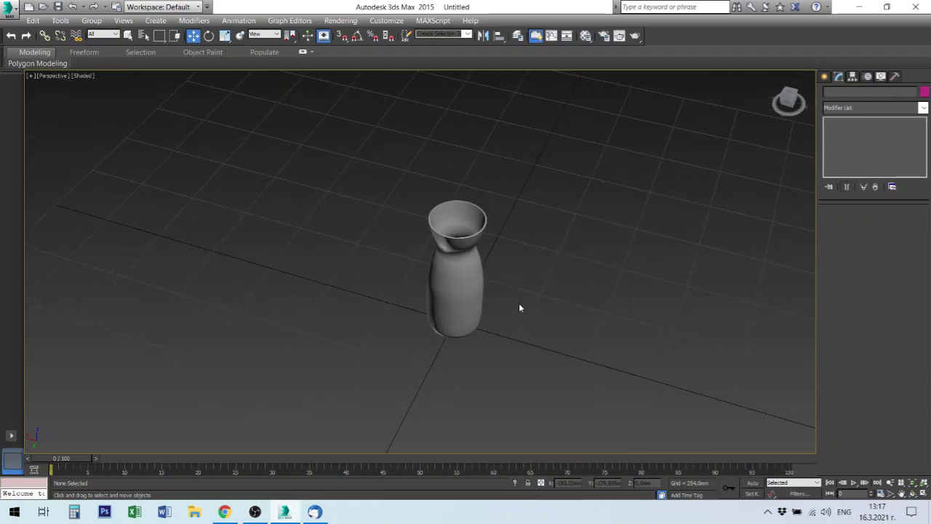
left_click(470, 290)
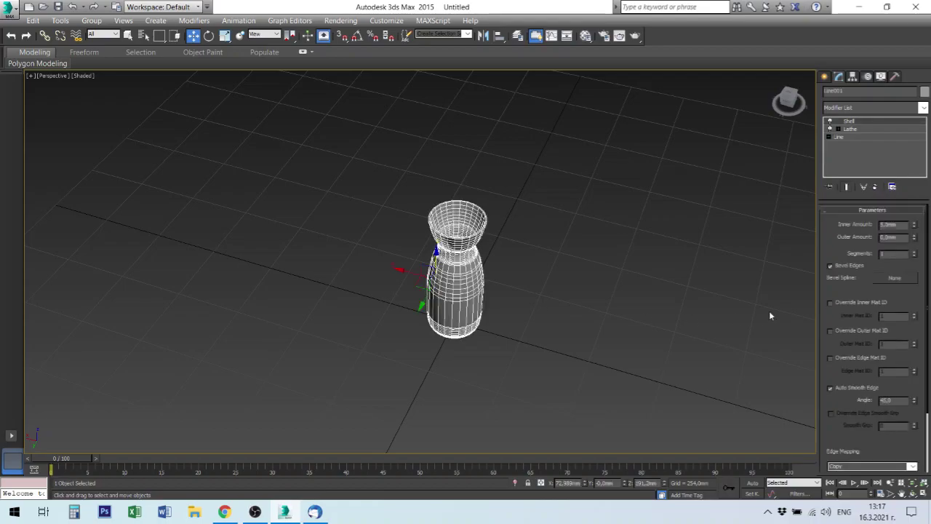
Drop to Line001's base Line level in the stack, passing briefly through Vertex sub-level
left_click(829, 138)
left_click(847, 146)
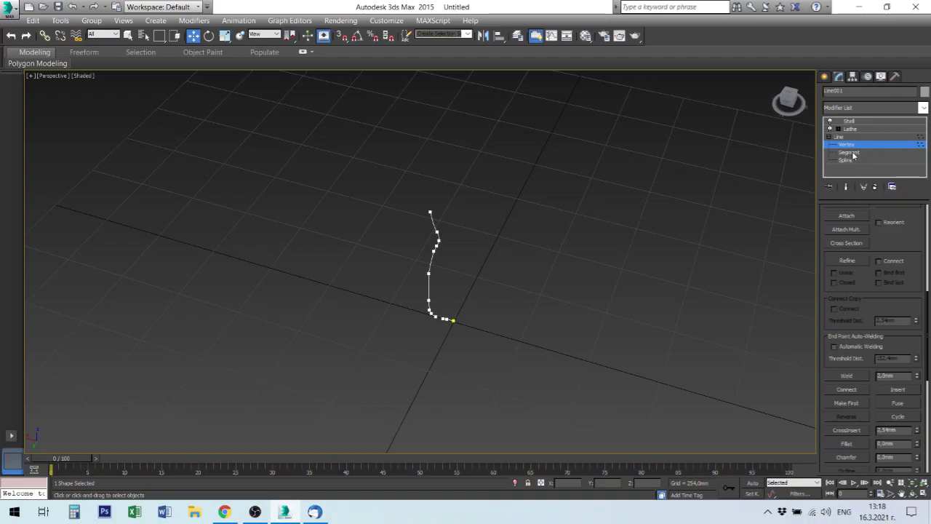
left_click(845, 137)
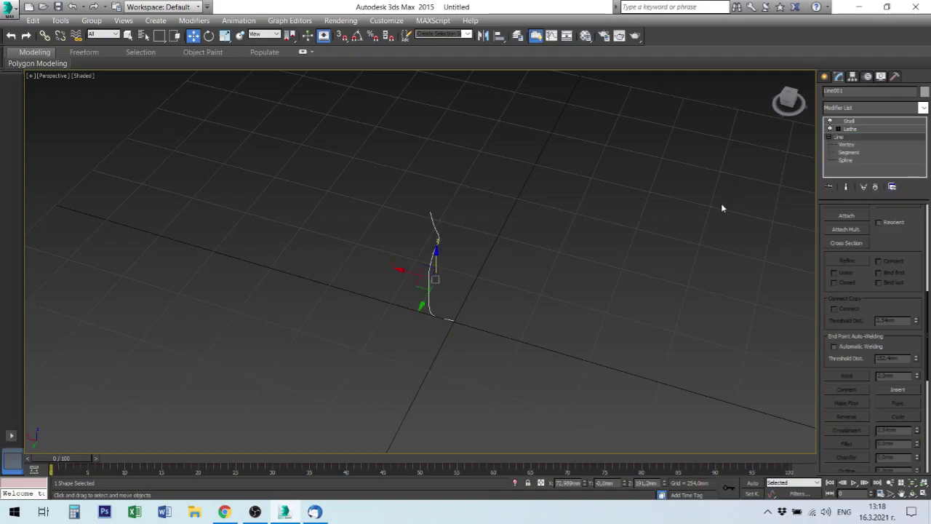